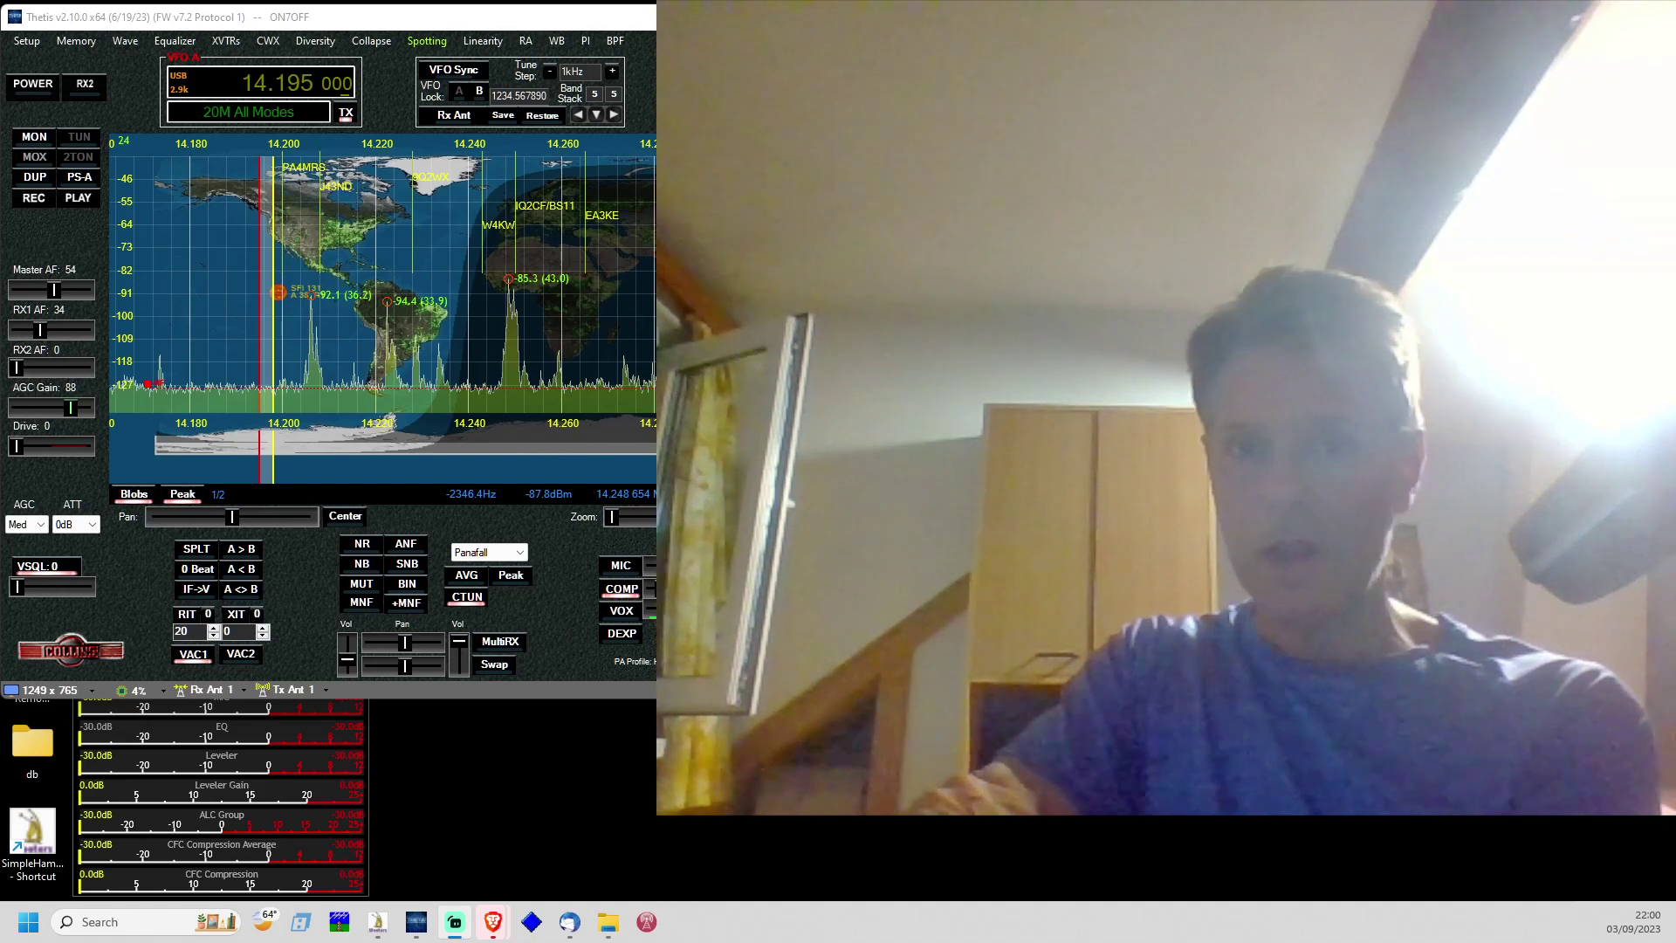
- Switch from Thetis to the RM Noise AI Noise Filtering web page in the browser
left_click(569, 922)
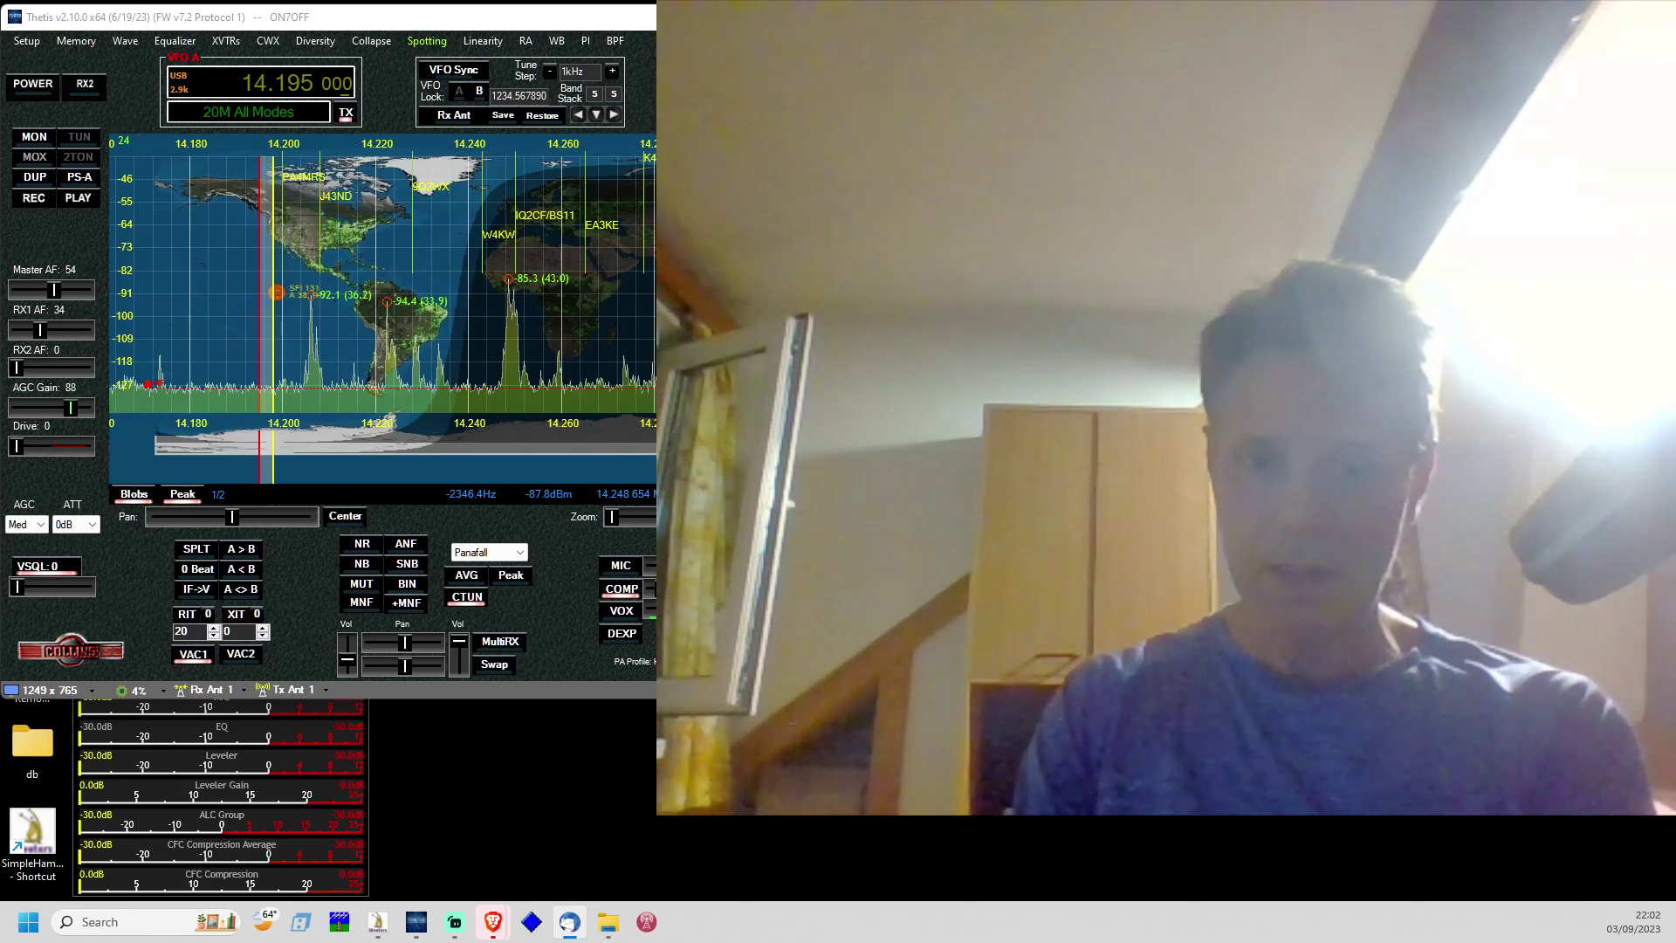
key("alt+Tab")
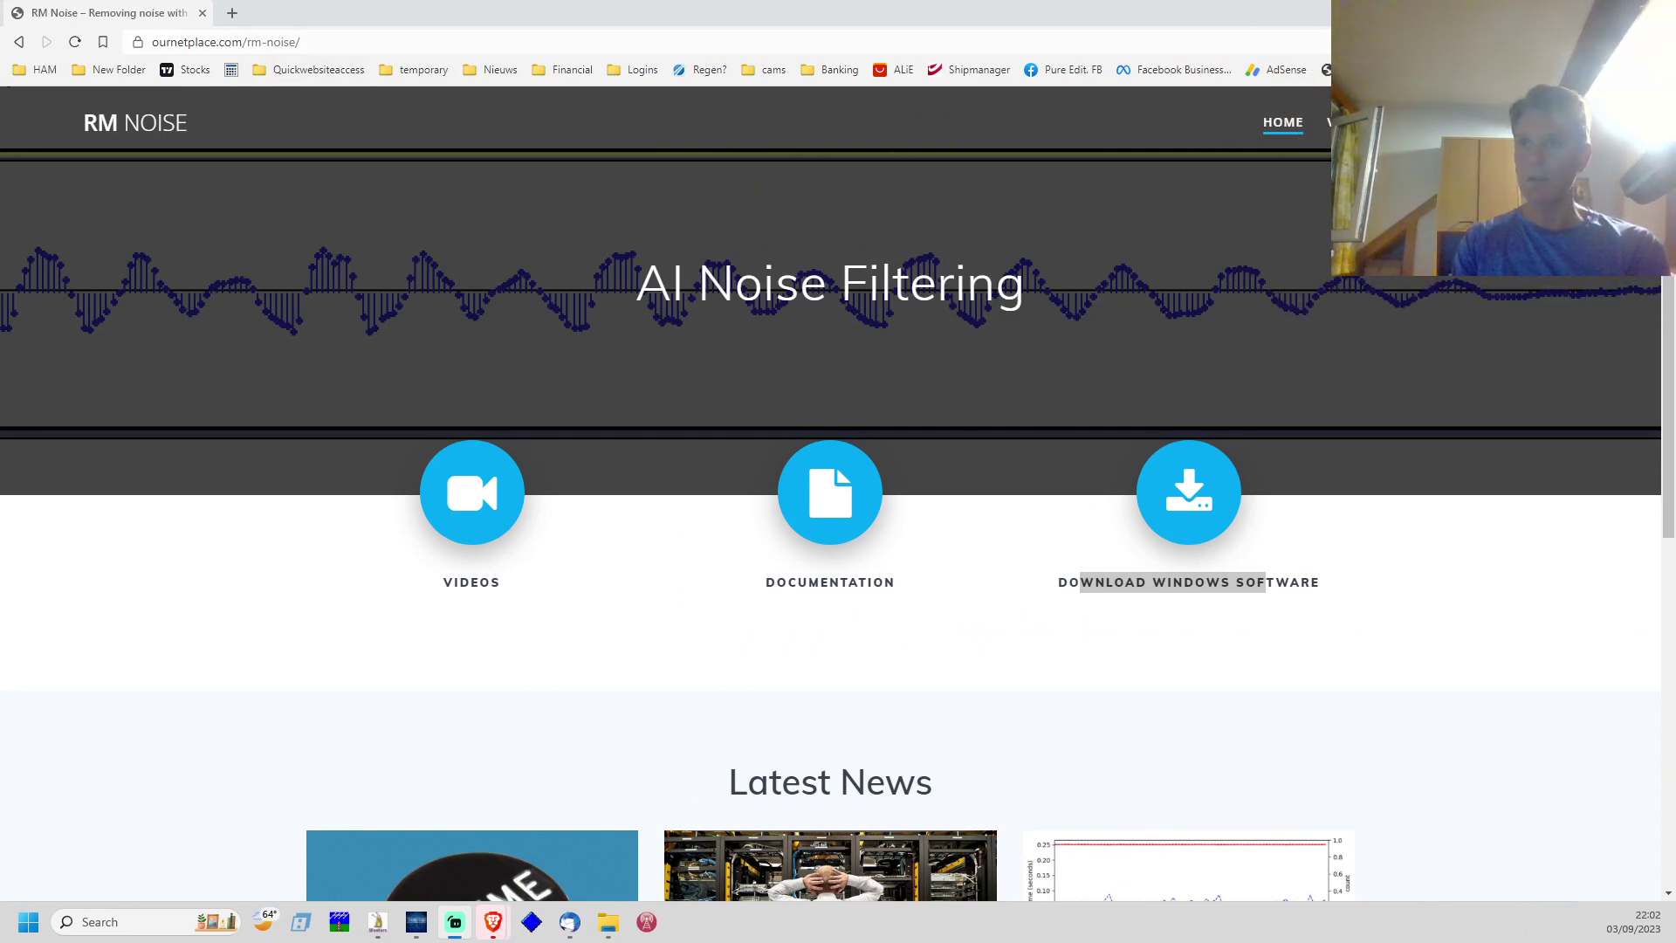
- Highlight the RM Noise domain in the address bar, then bring up the Start menu
double_click(192, 42)
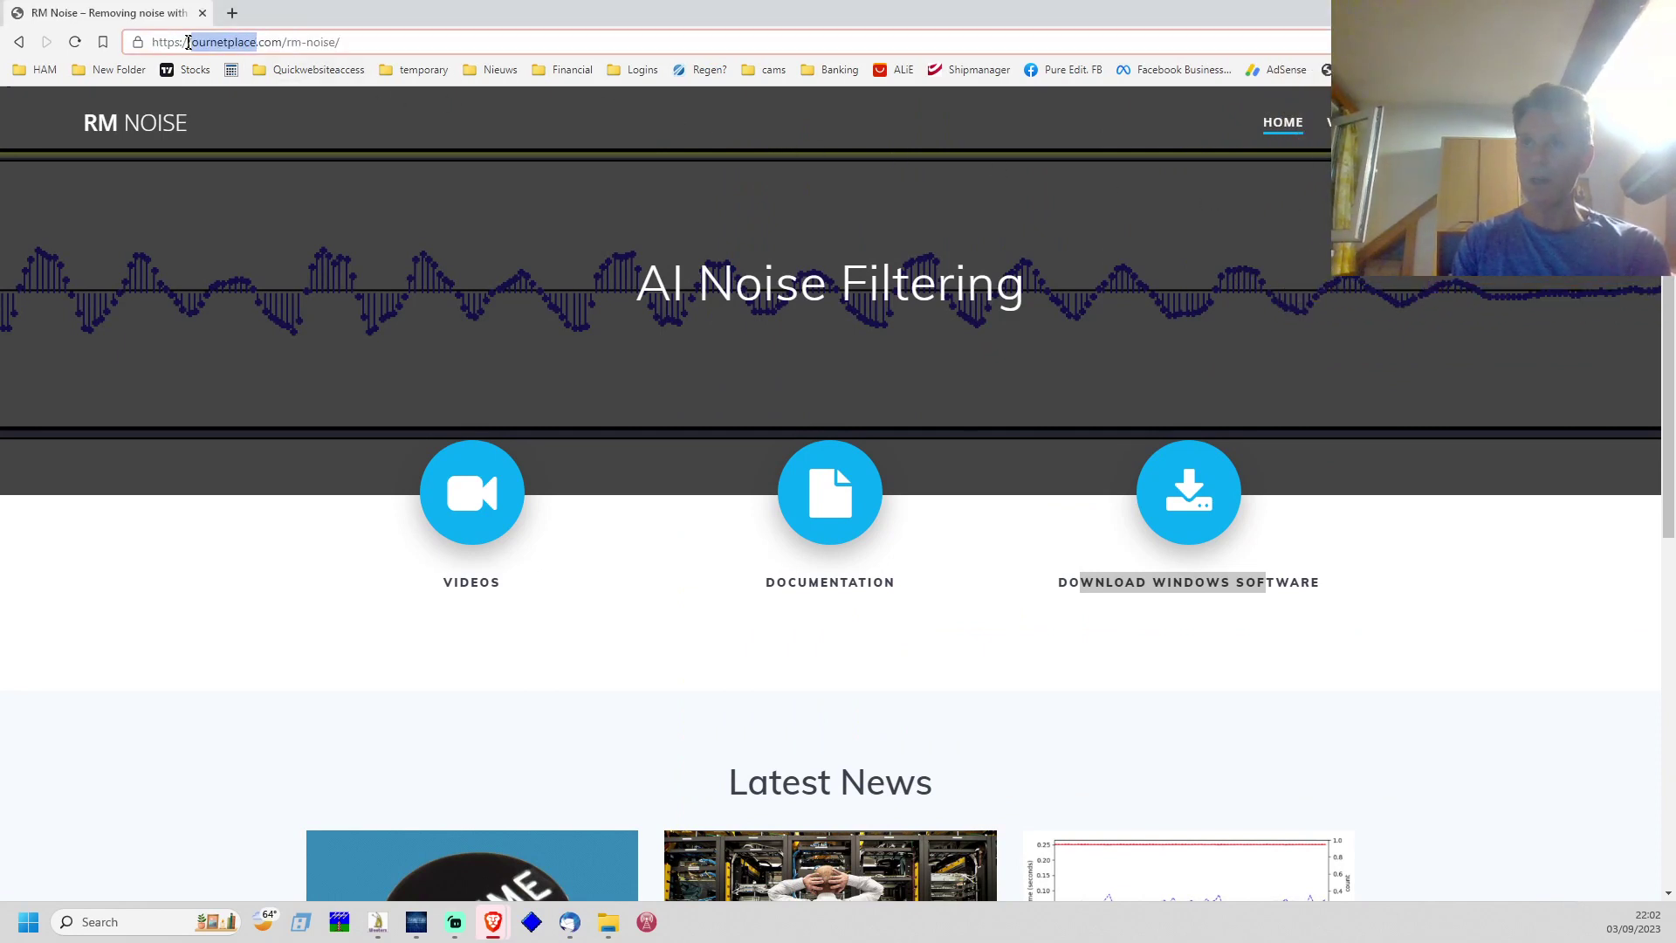
left_click(242, 44)
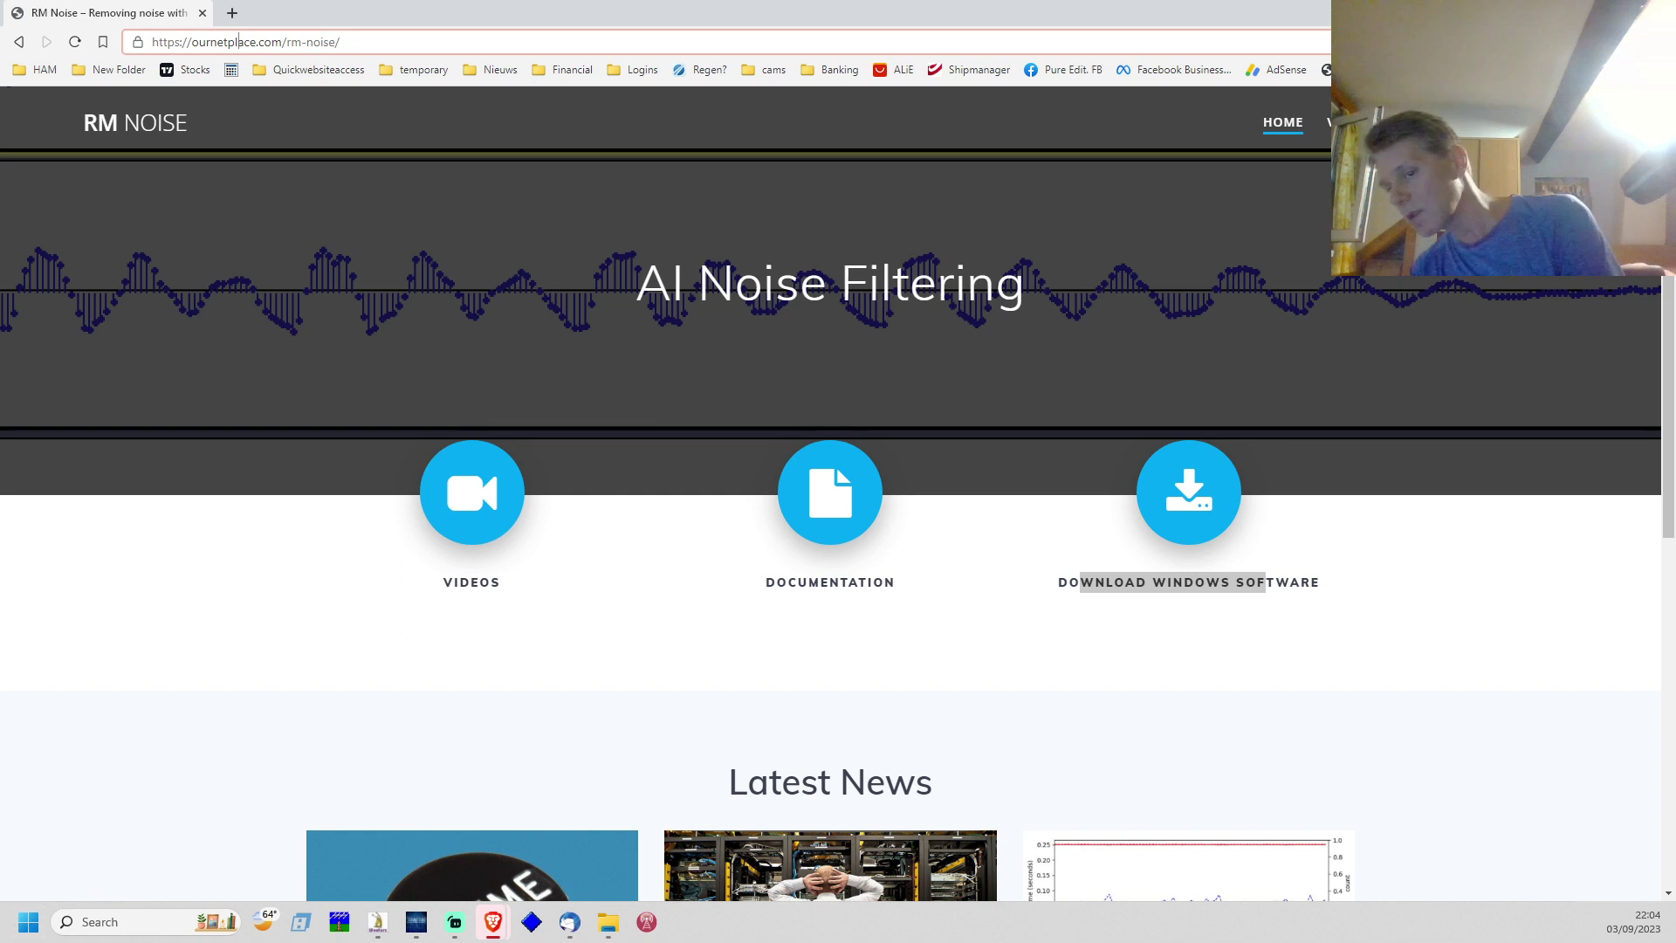
left_click(29, 922)
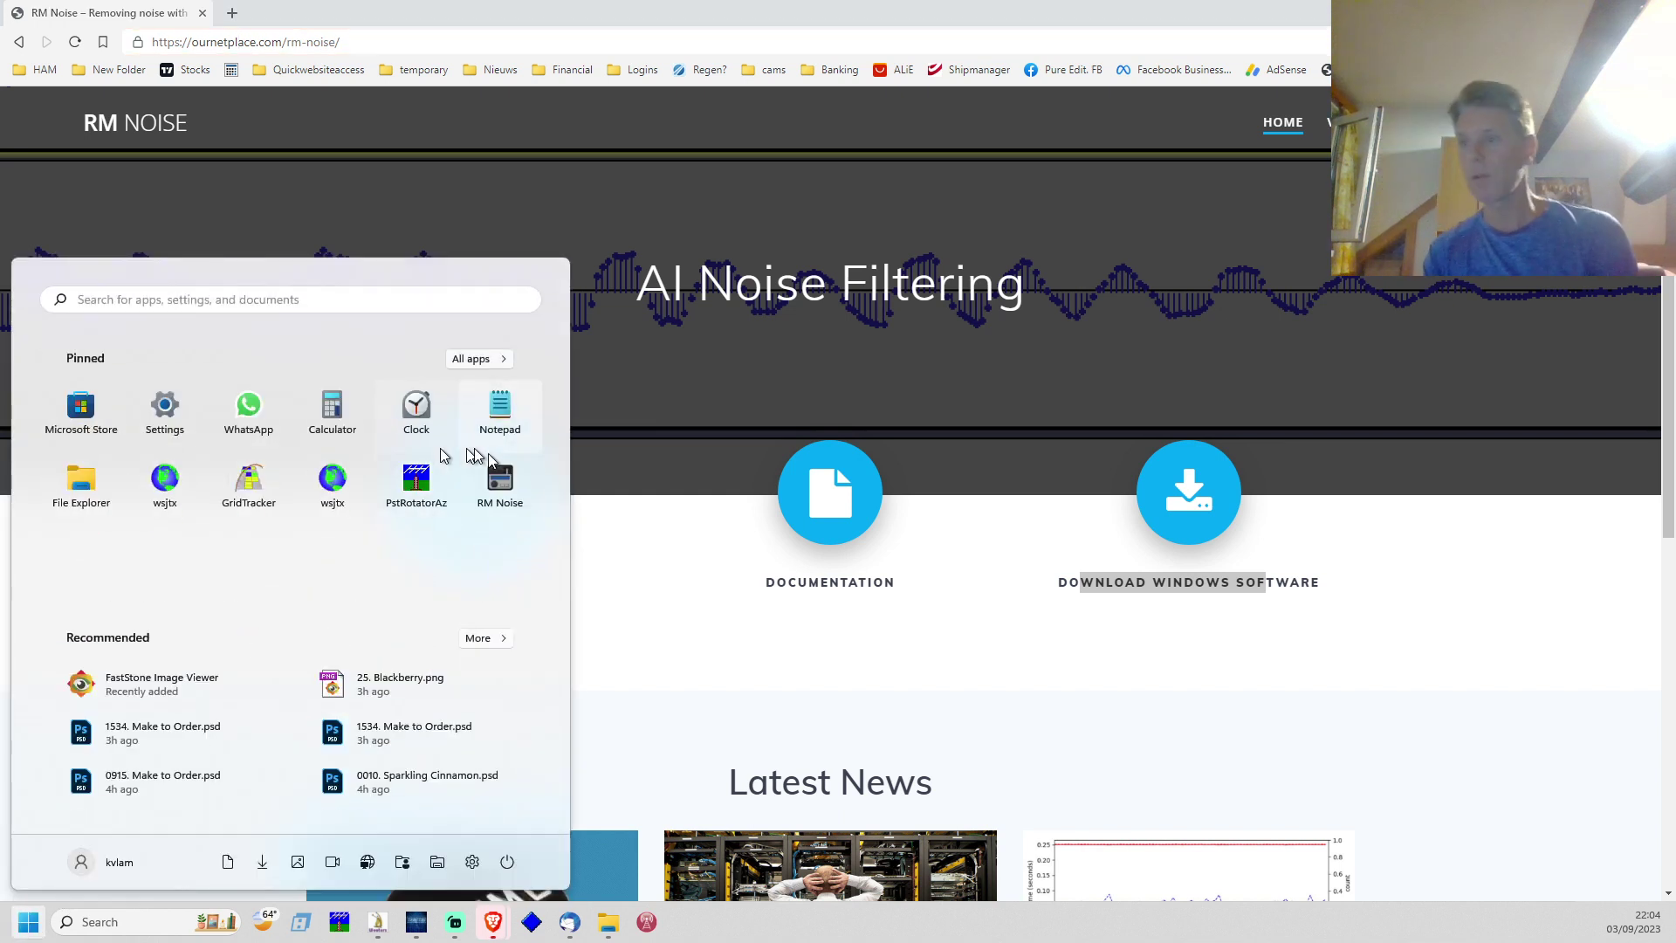
- Launch RM Noise and place its console window left and its client window right
left_click(500, 483)
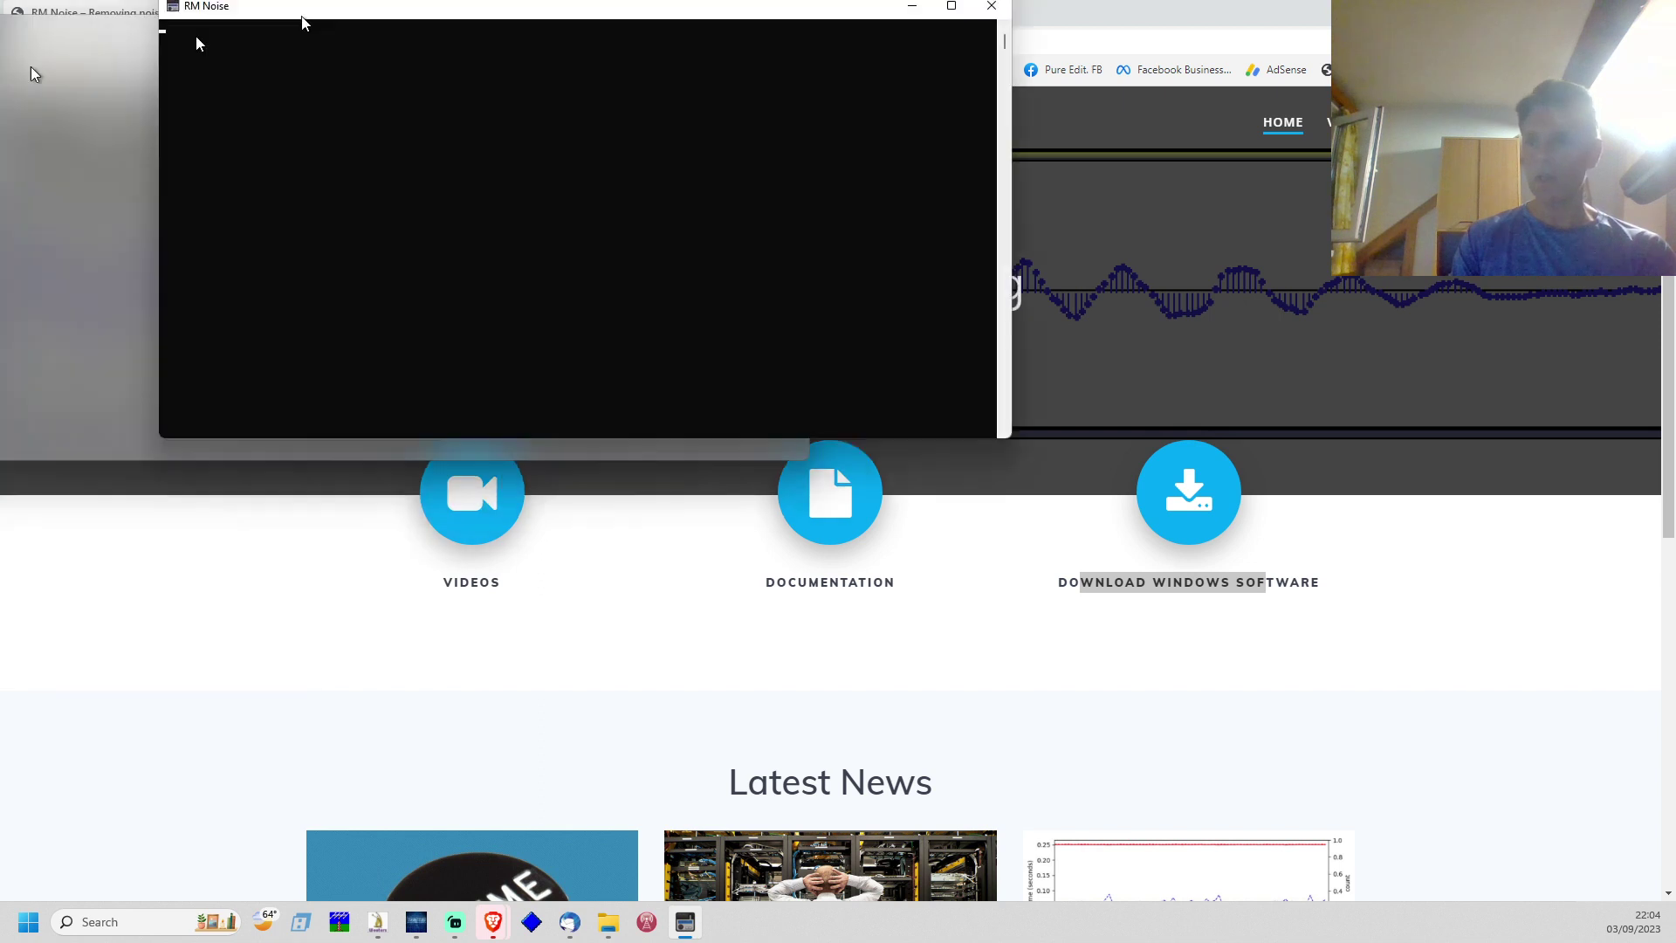
left_click_drag(301, 35, 250, 102)
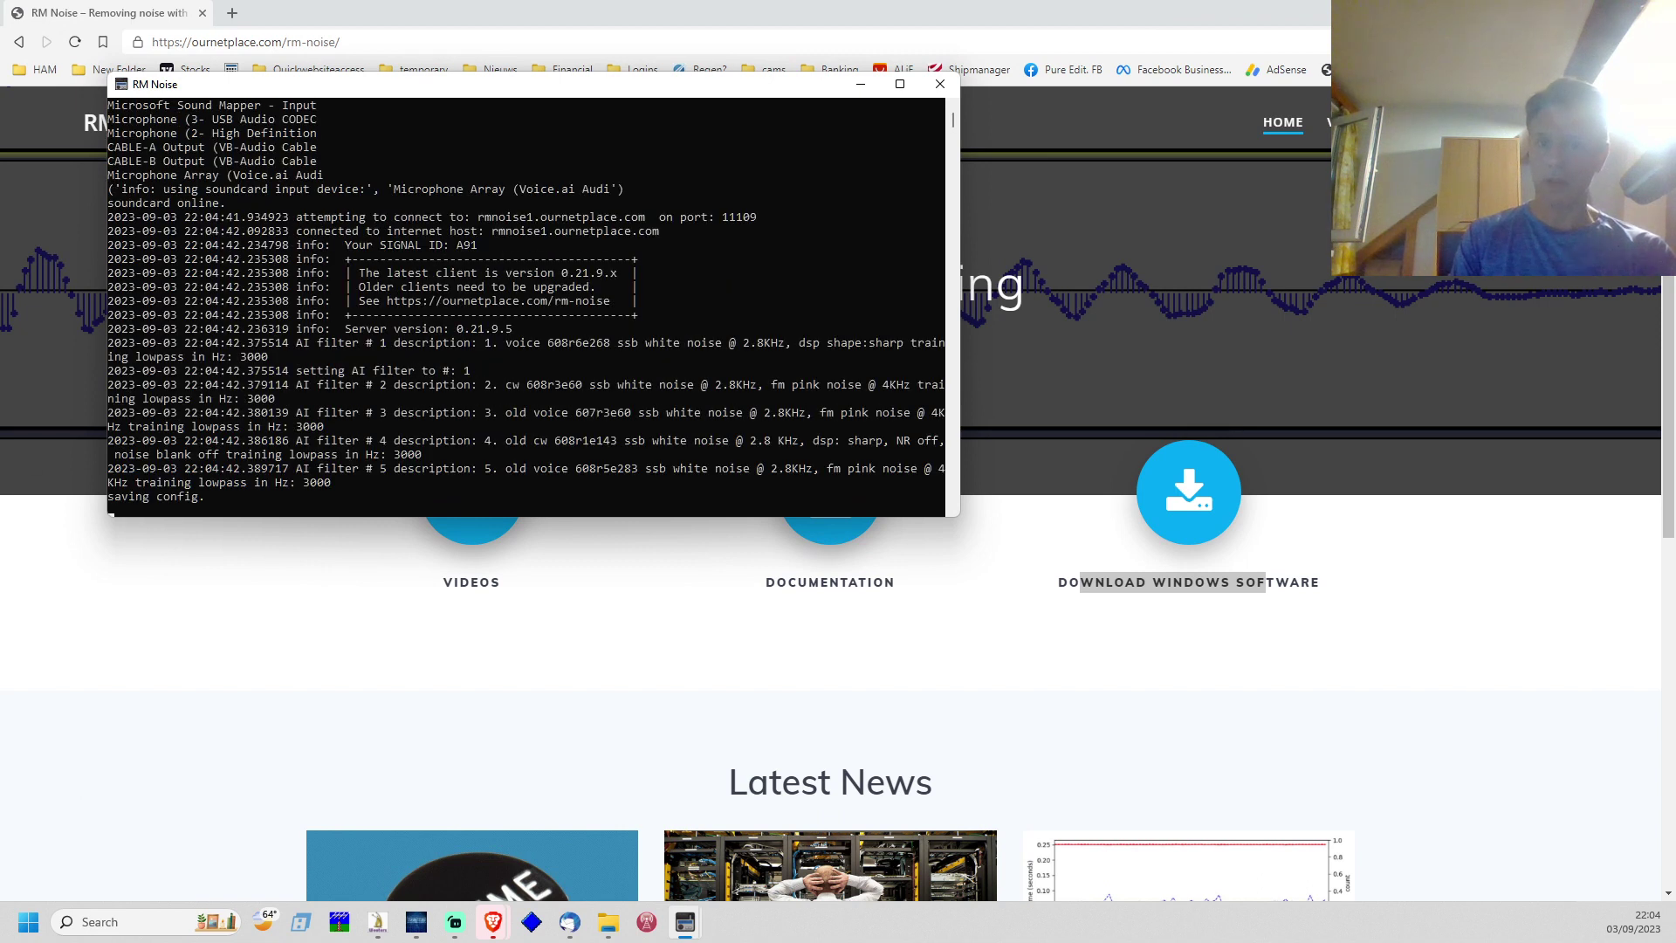
left_click_drag(185, 295, 1102, 249)
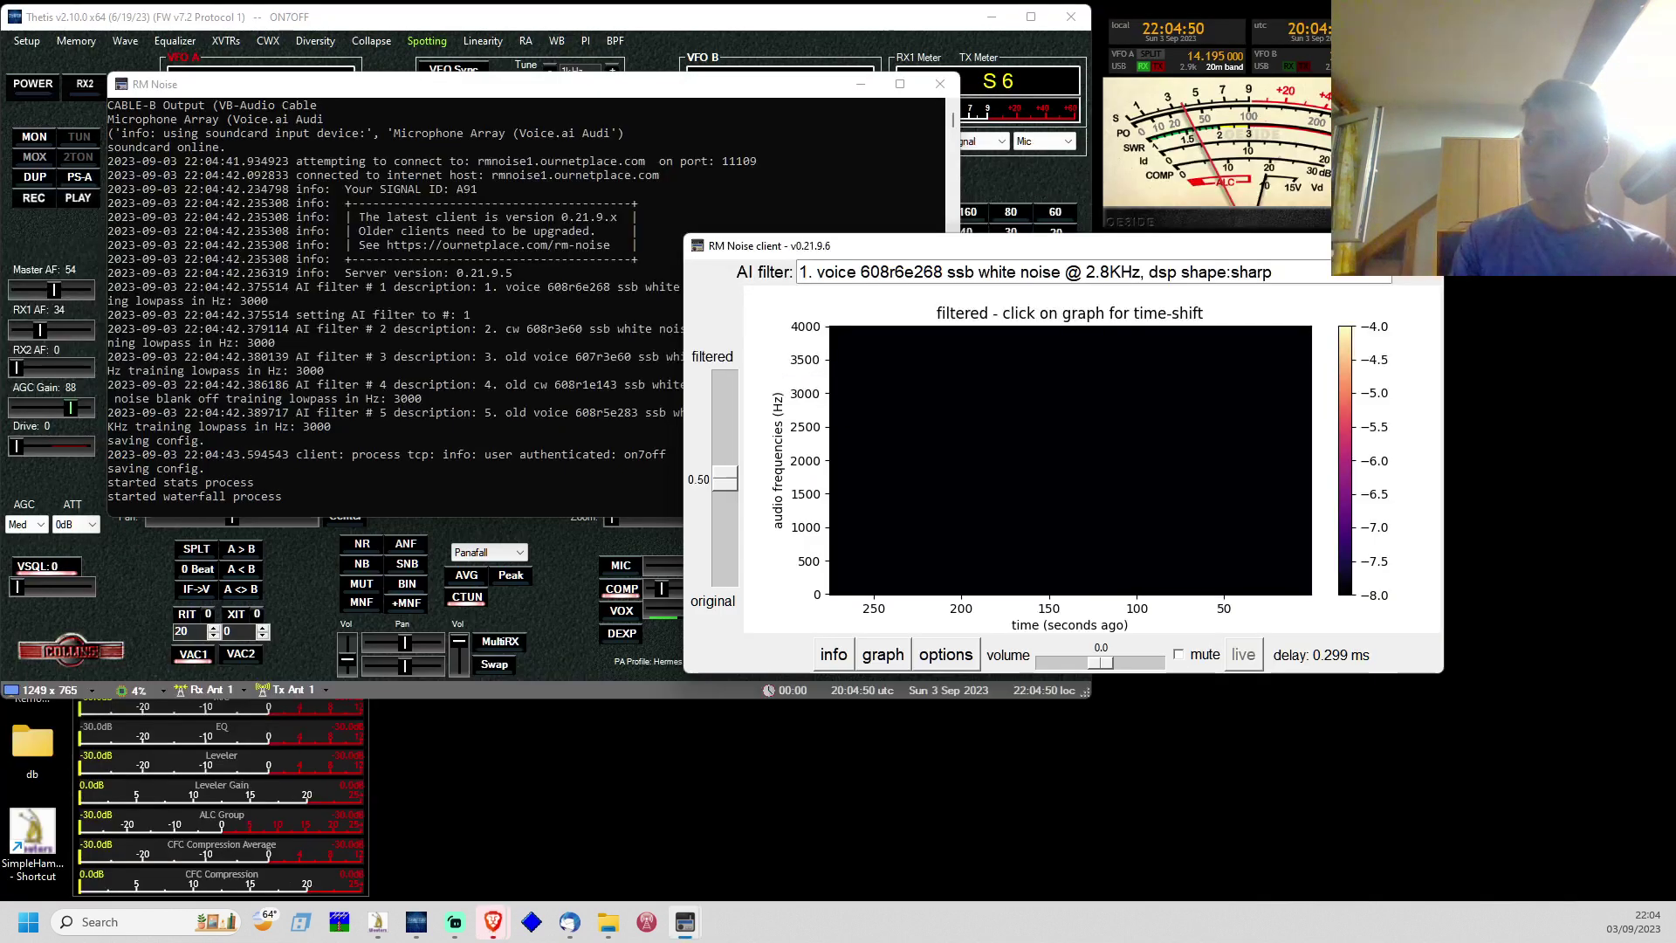
- Move the RM Noise client to the lower right, clear of Thetis's band buttons, and open its options
left_click(571, 614)
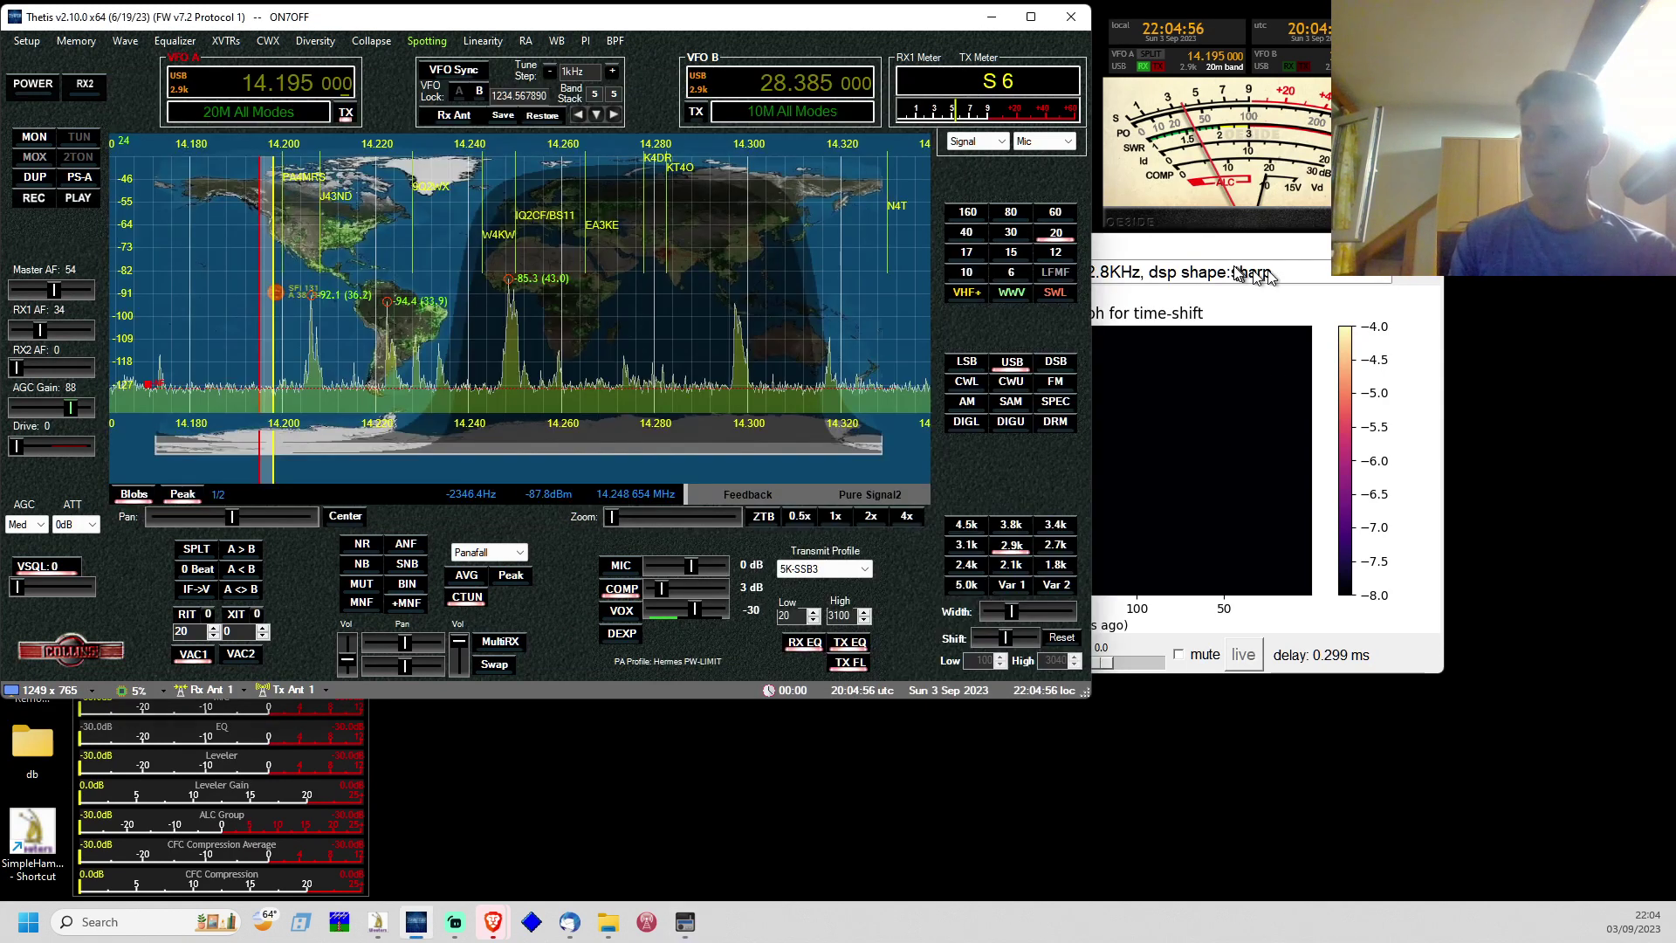
left_click(1205, 253)
left_click_drag(1205, 253, 1349, 426)
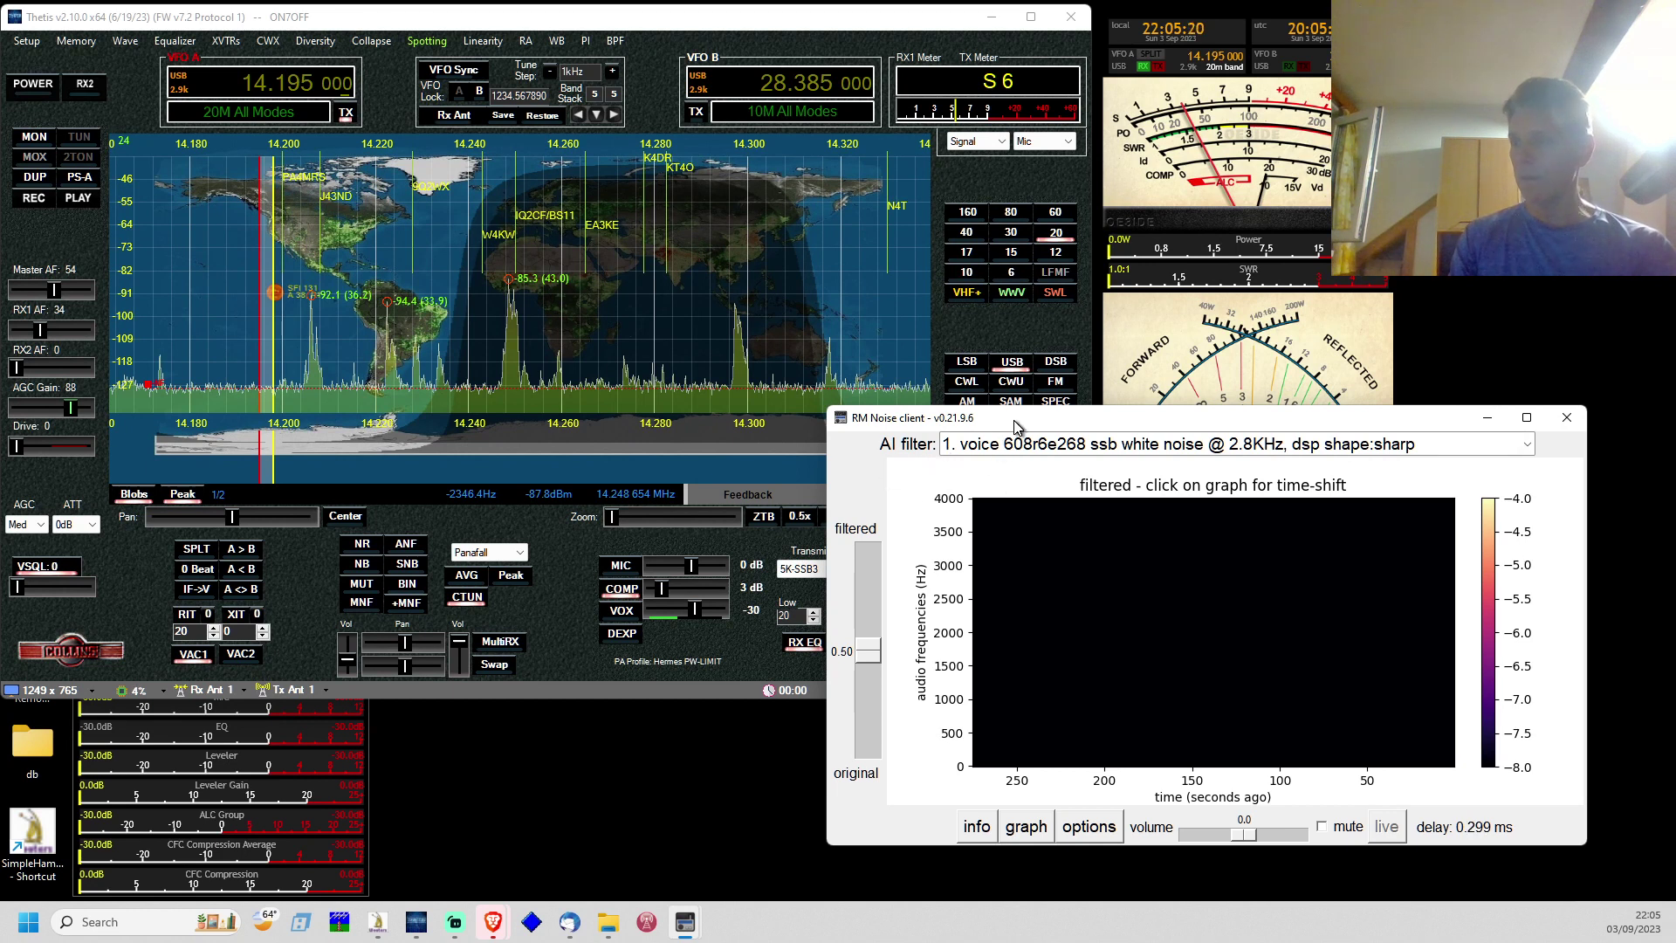
left_click_drag(1014, 422, 1051, 367)
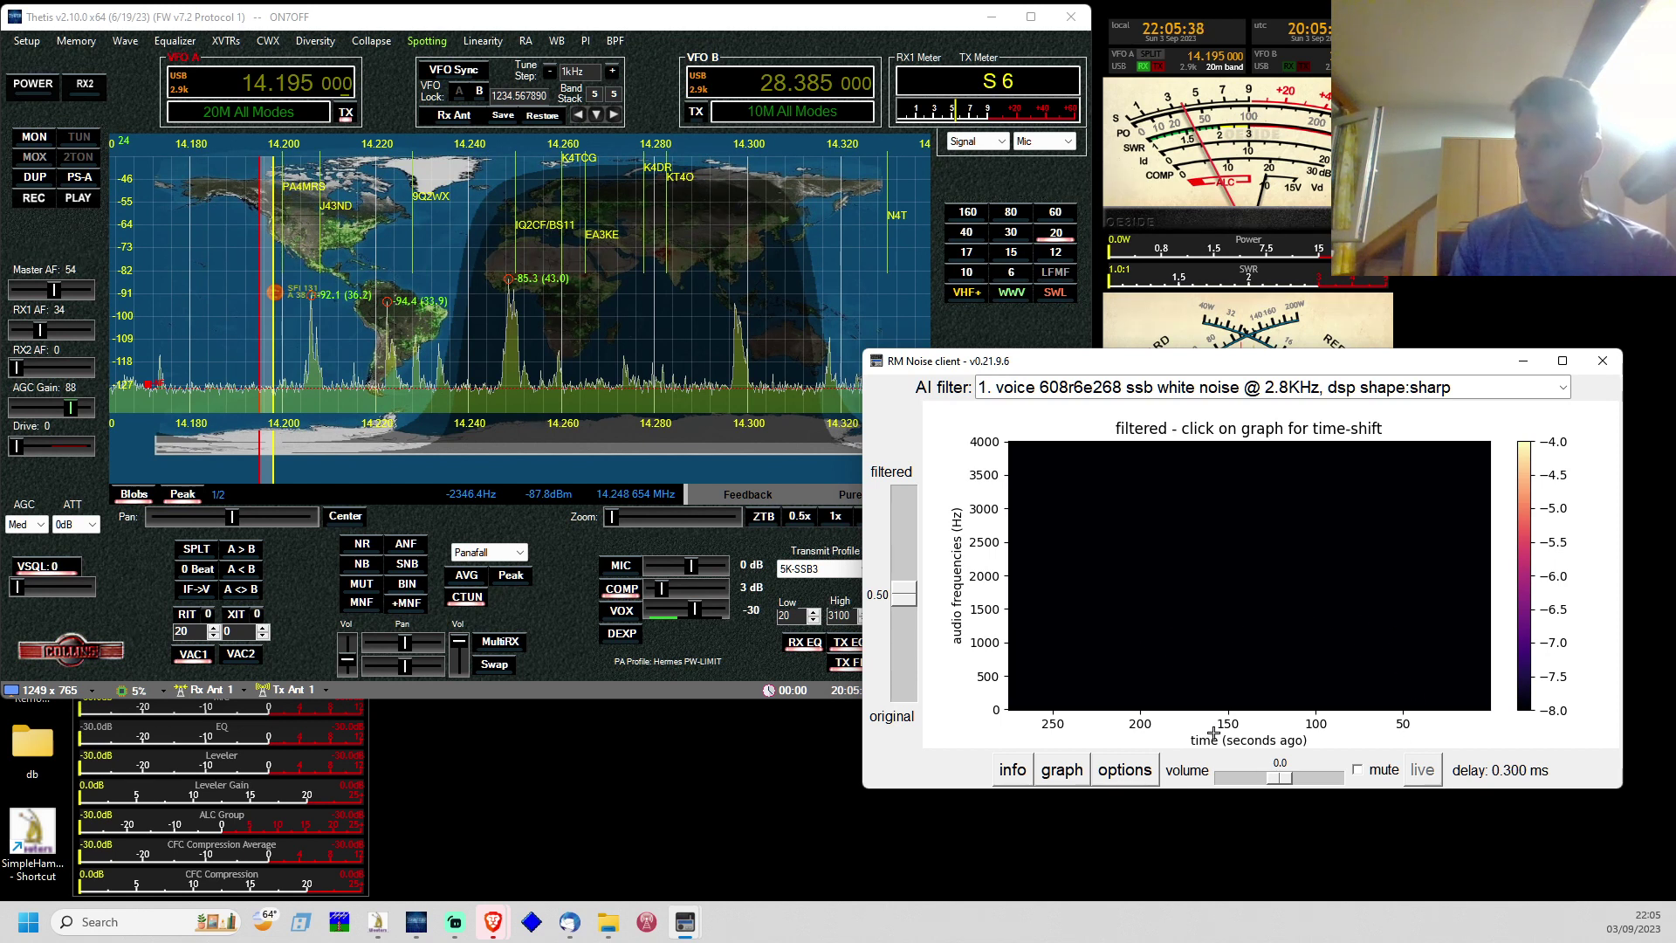
left_click(1125, 770)
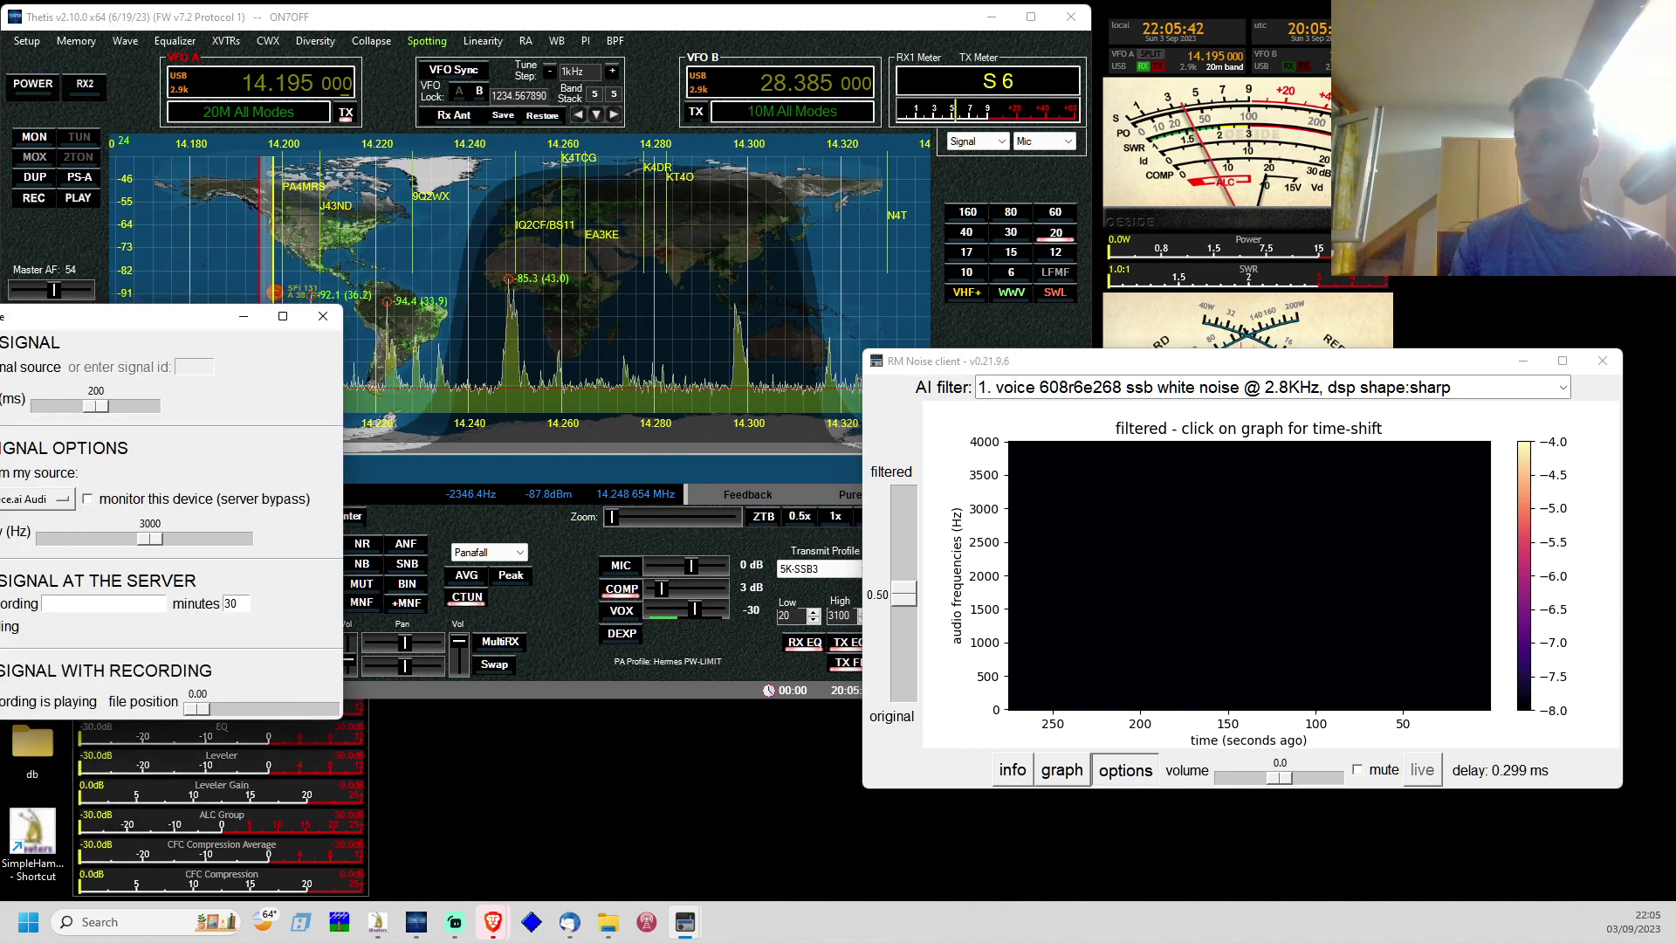
- Confirm the RM Noise signal source stays Microphone Array (Voice.ai Audio)
left_click_drag(5, 319, 373, 291)
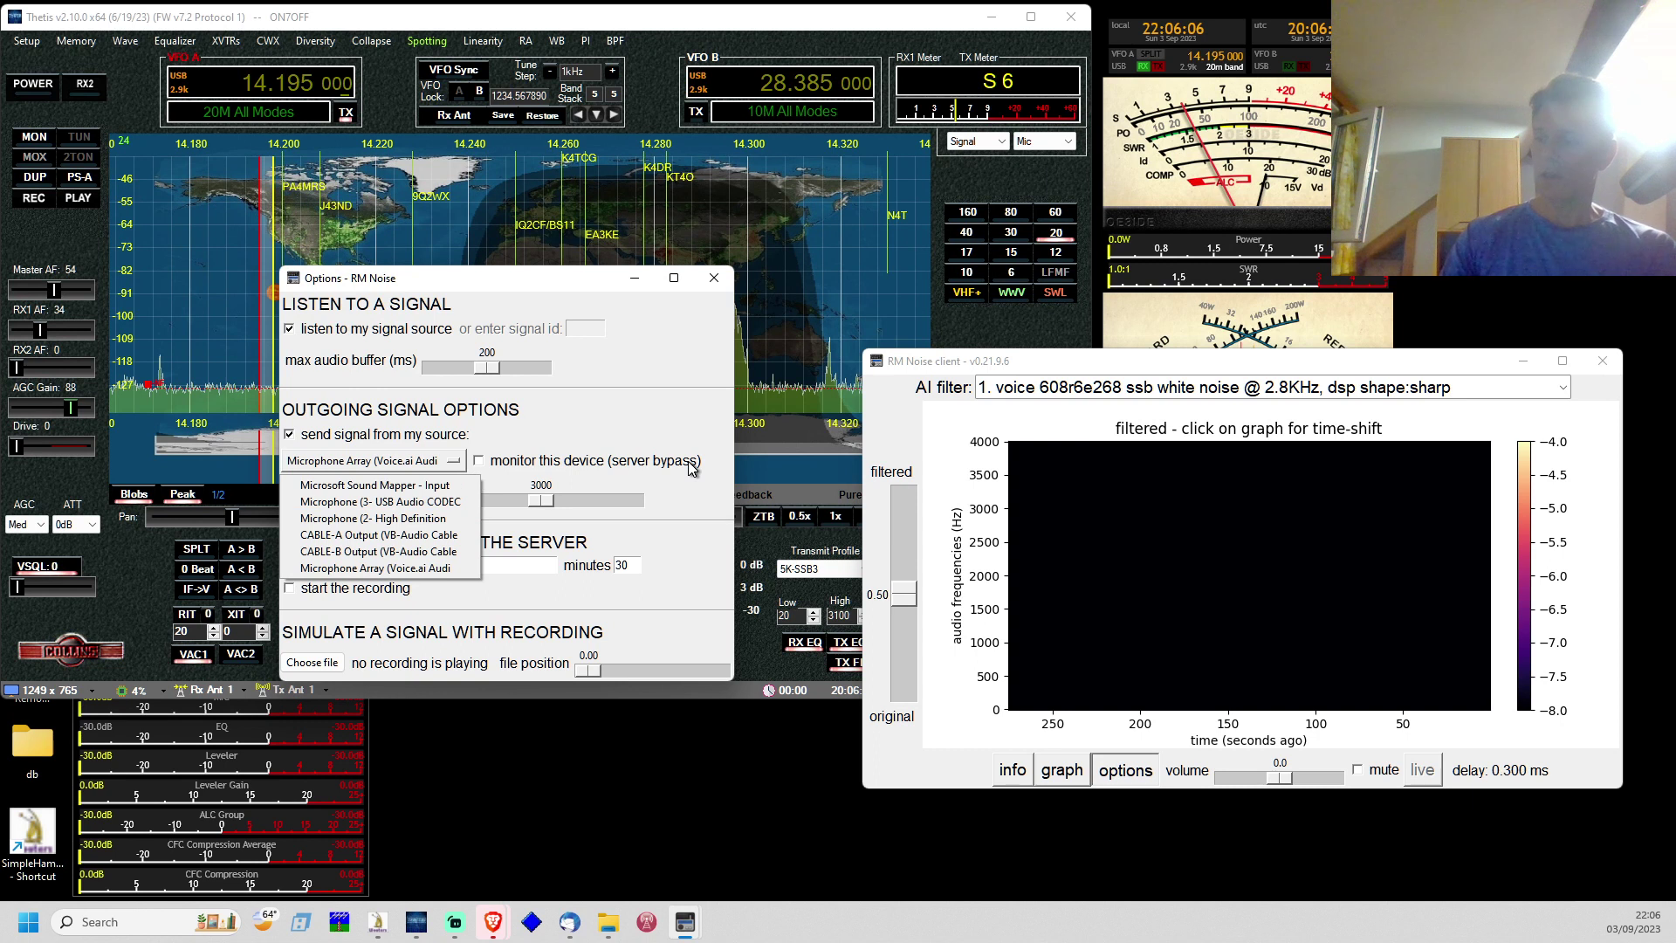
left_click(561, 407)
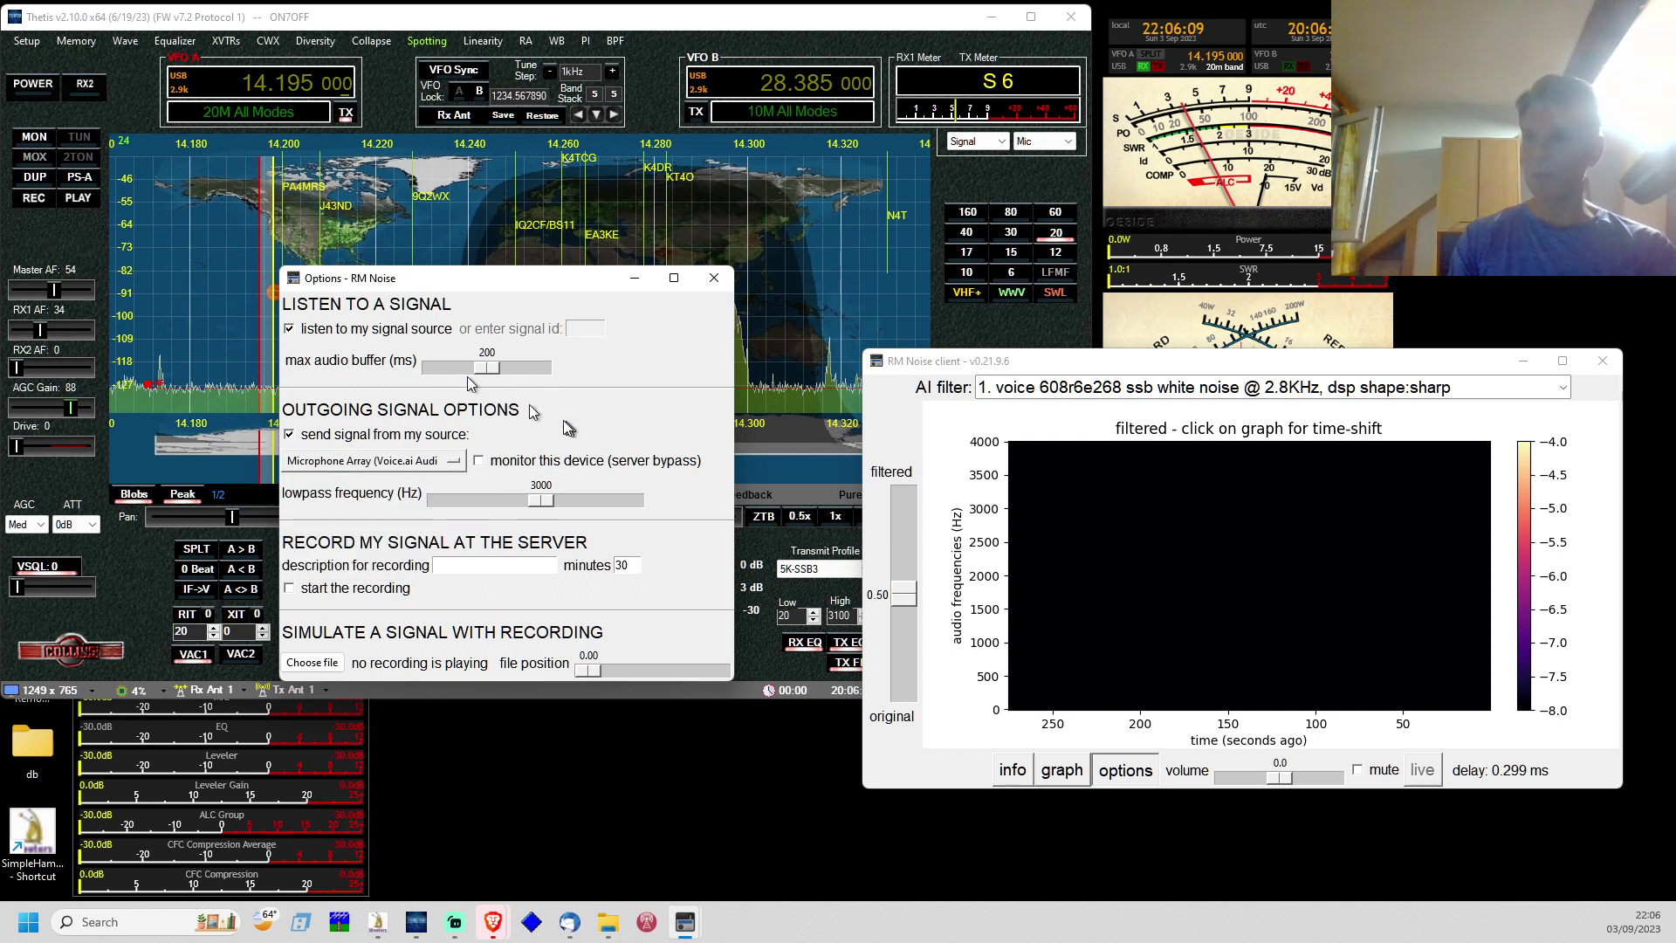
left_click(27, 44)
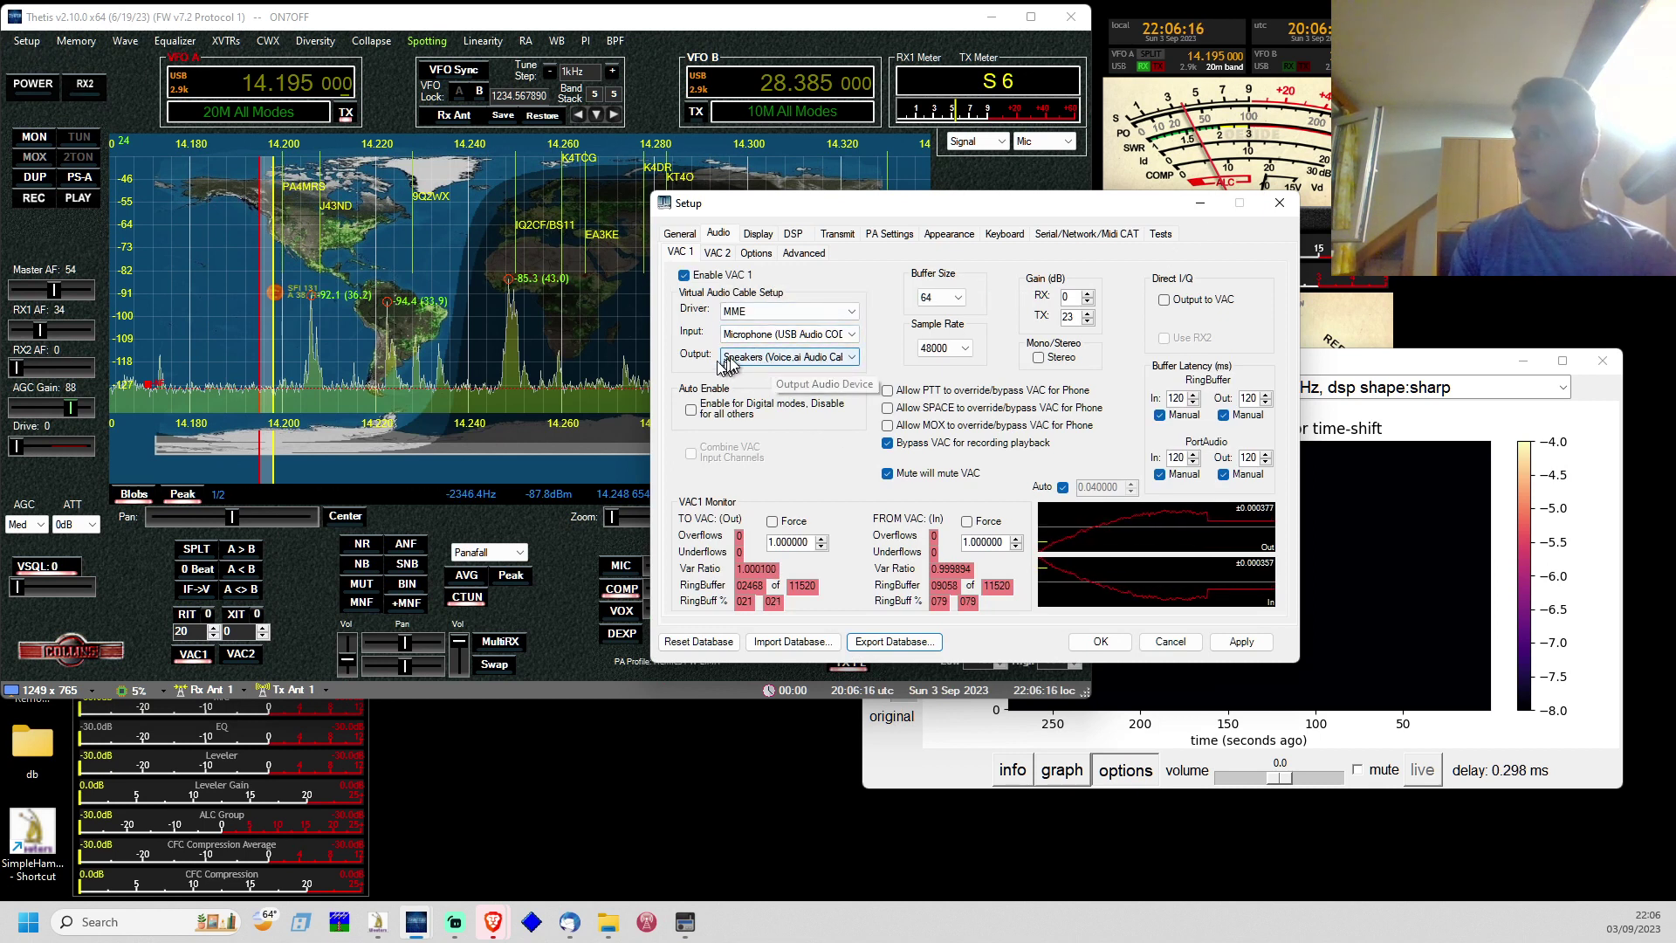
left_click(1199, 202)
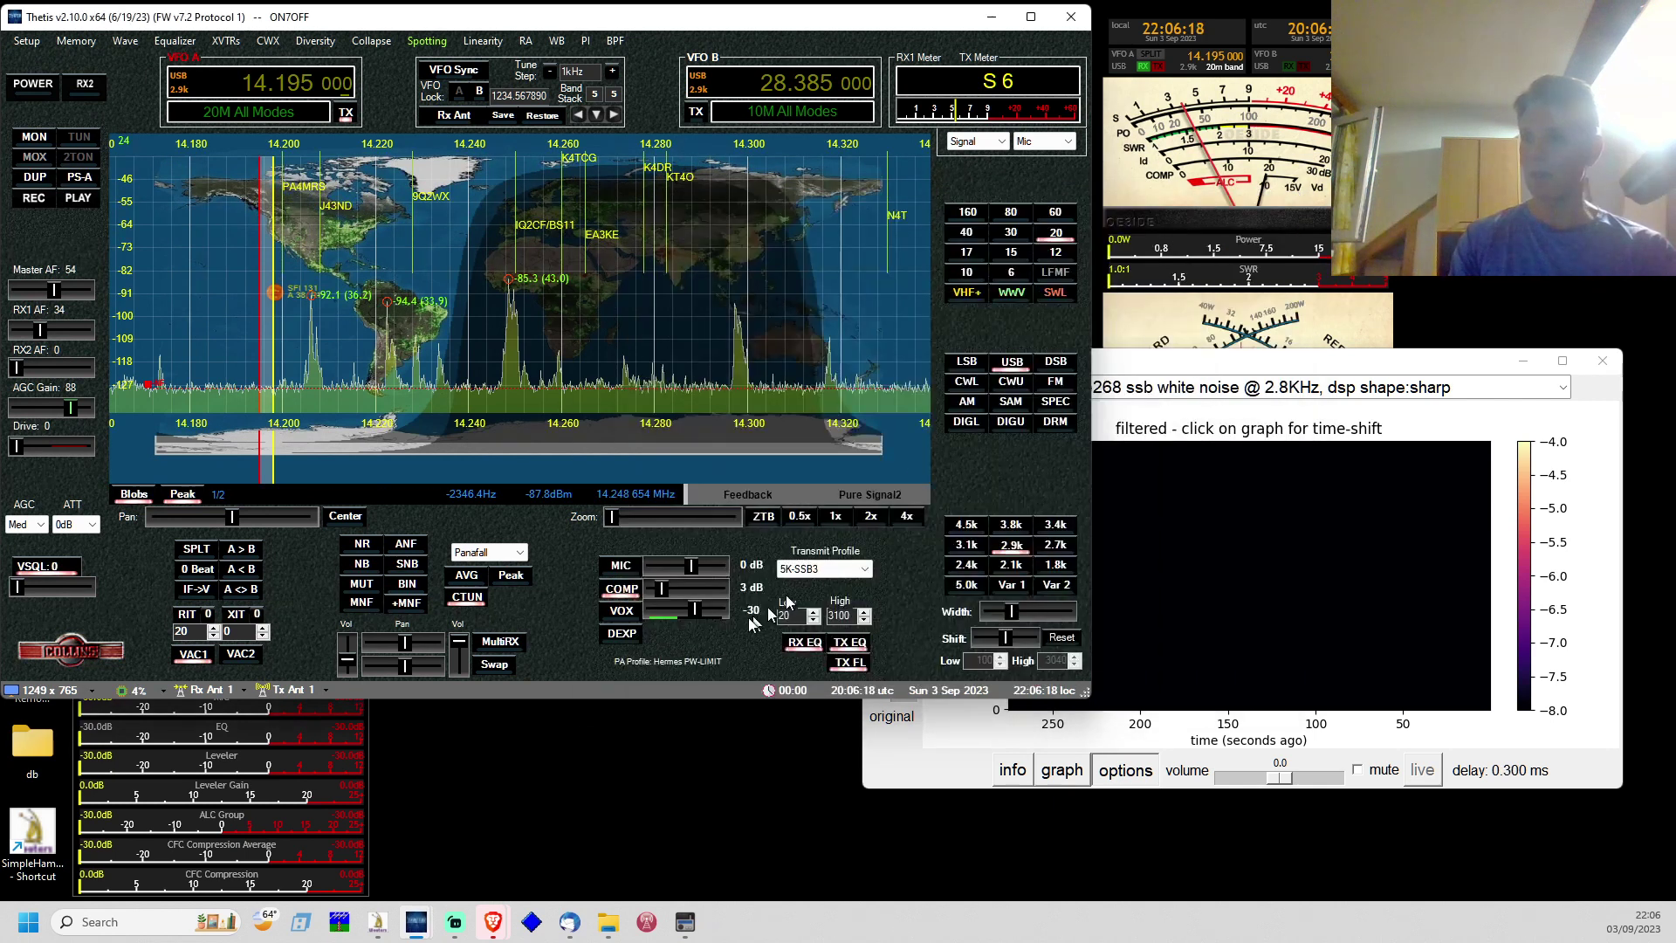
left_click(934, 729)
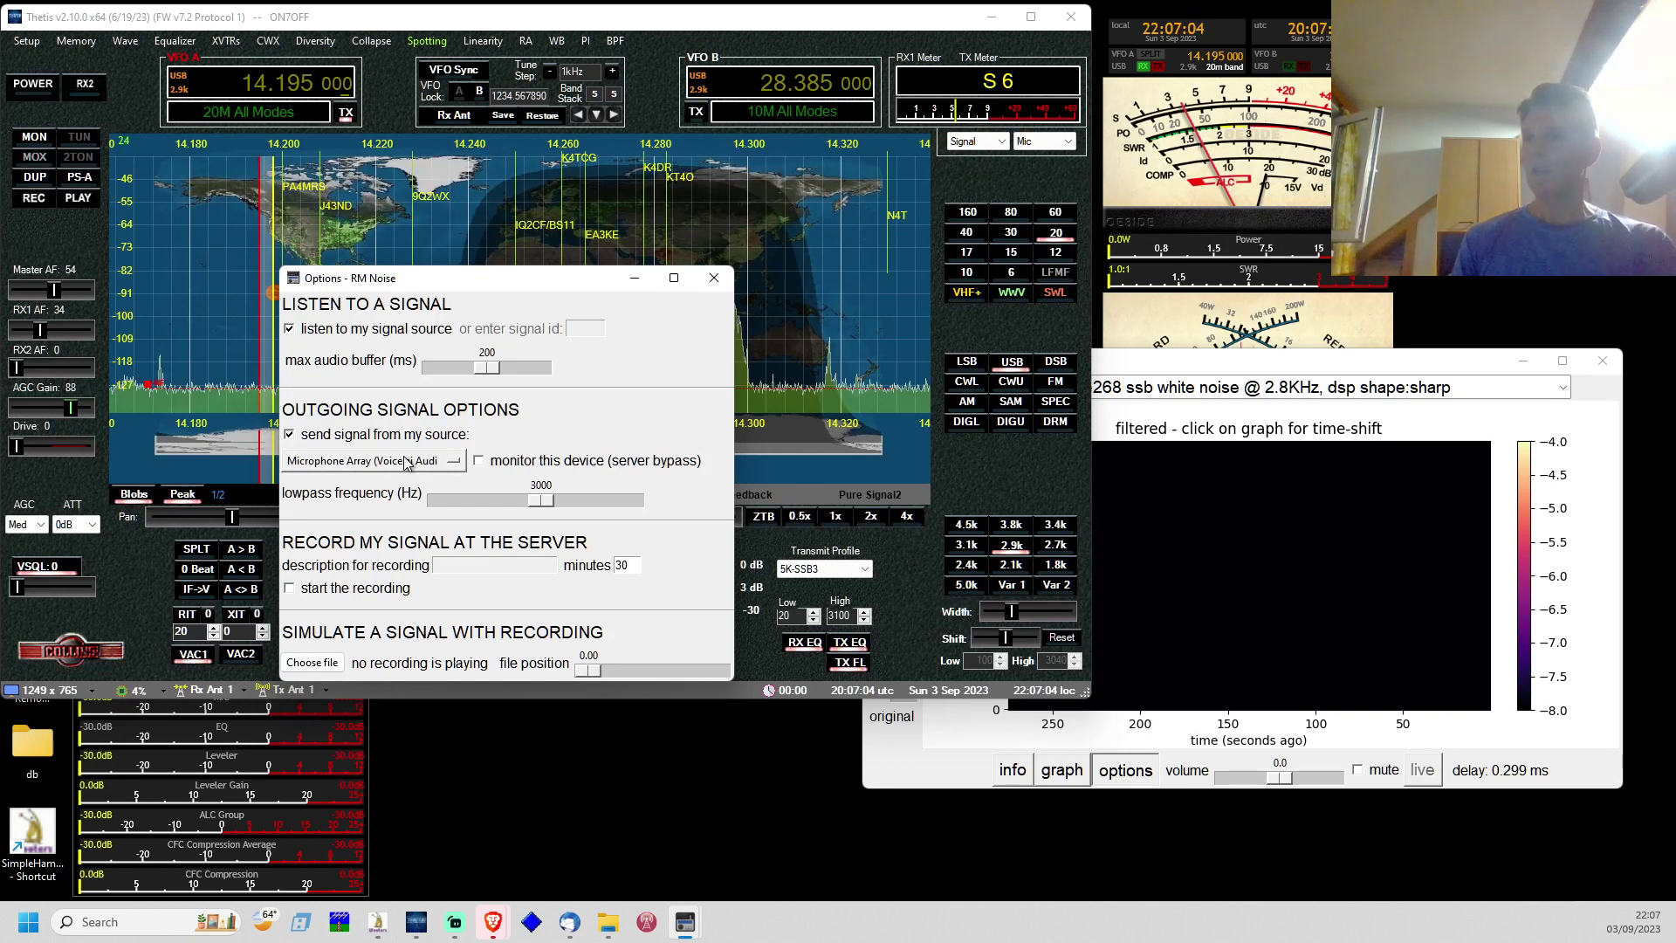
- Uncheck 'listen to my signal source' and 'send signal from my source' in RM Noise options
left_click(1212, 362)
left_click_drag(531, 281, 1396, 101)
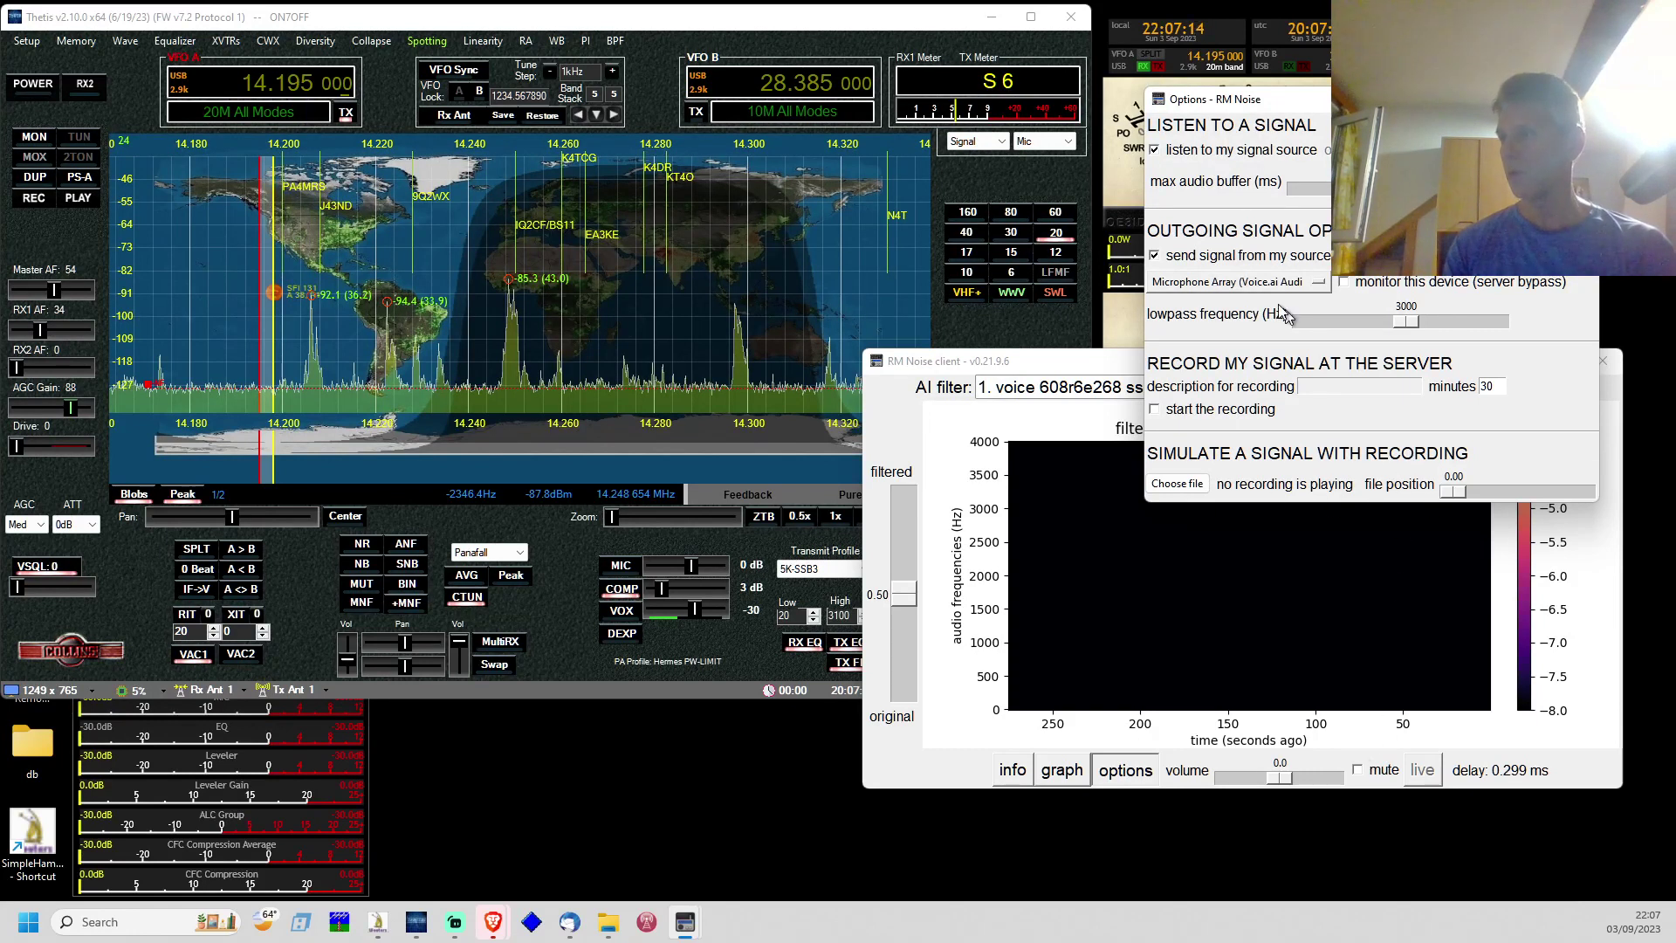
left_click(1194, 150)
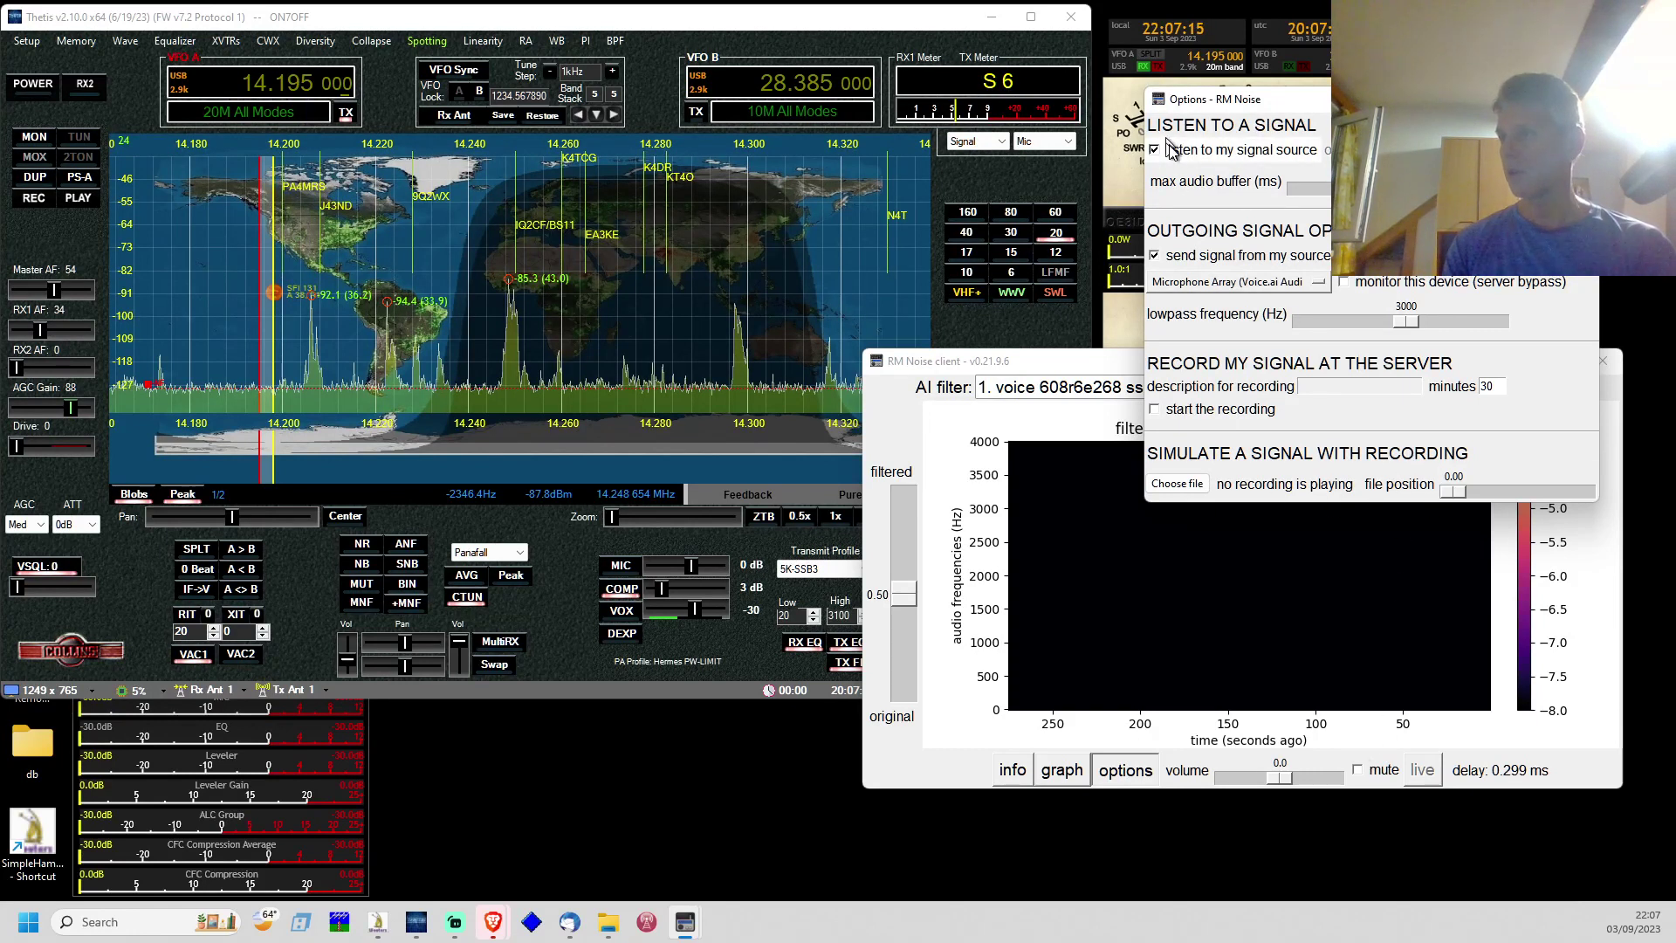
left_click(1202, 255)
left_click(614, 17)
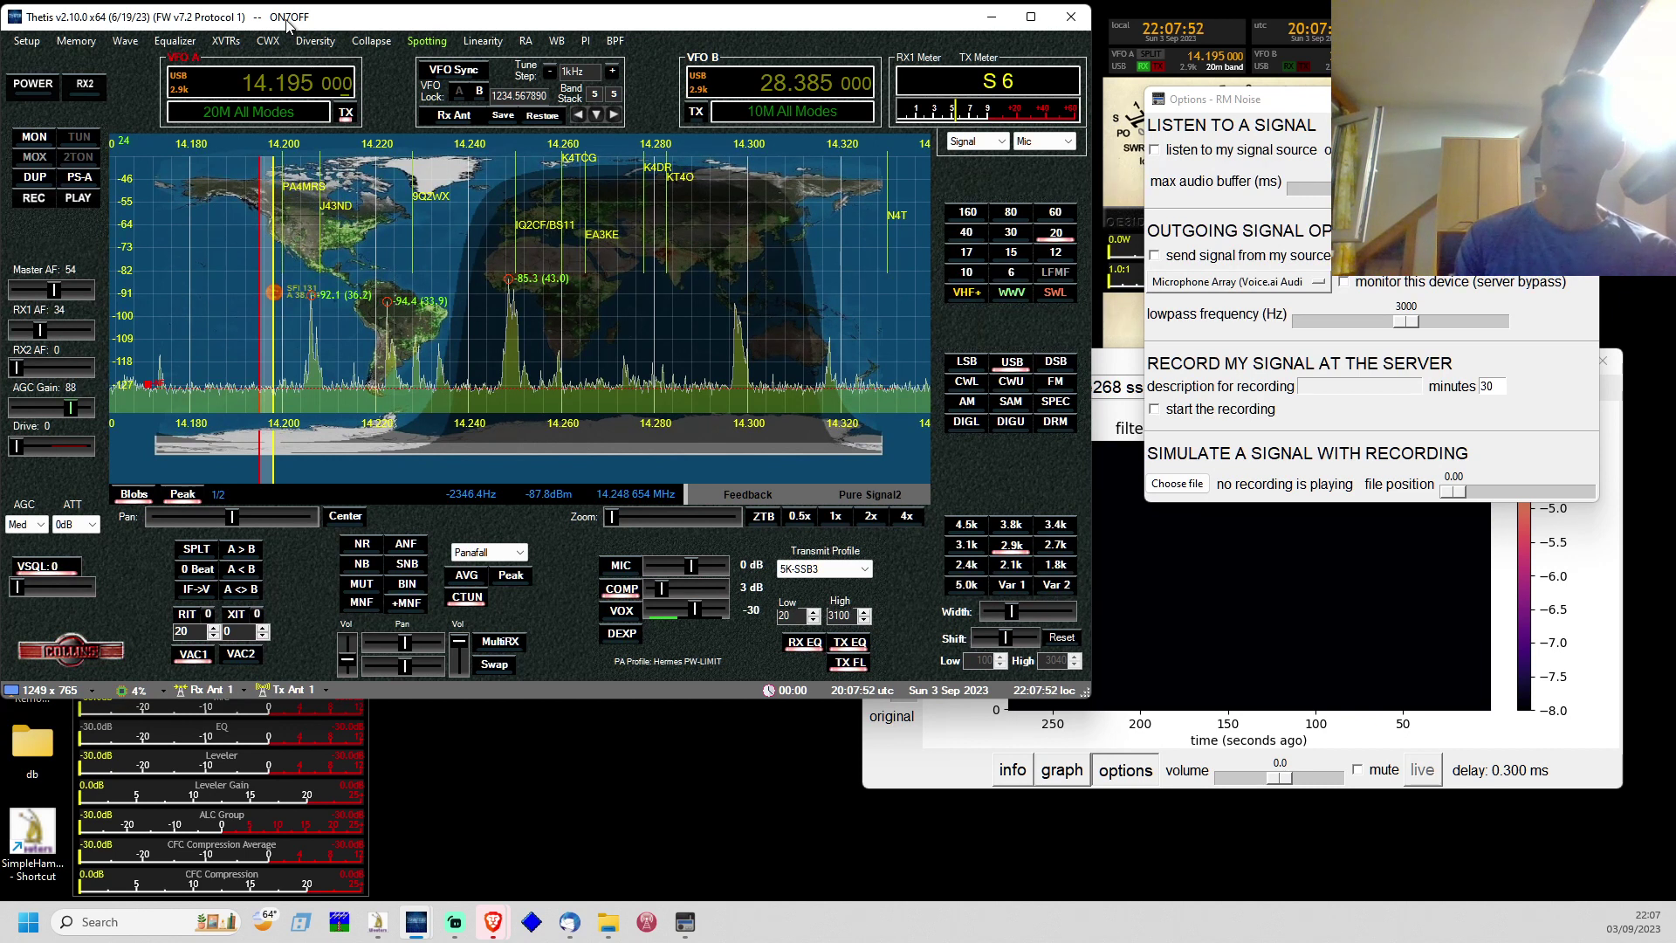
- Show live data in the Thetis waterfall and enable RM Noise's 'monitor this device (server bypass)'
mouse_move(287, 25)
left_mouse_down()
mouse_move(408, 19)
mouse_move(289, 20)
left_mouse_up()
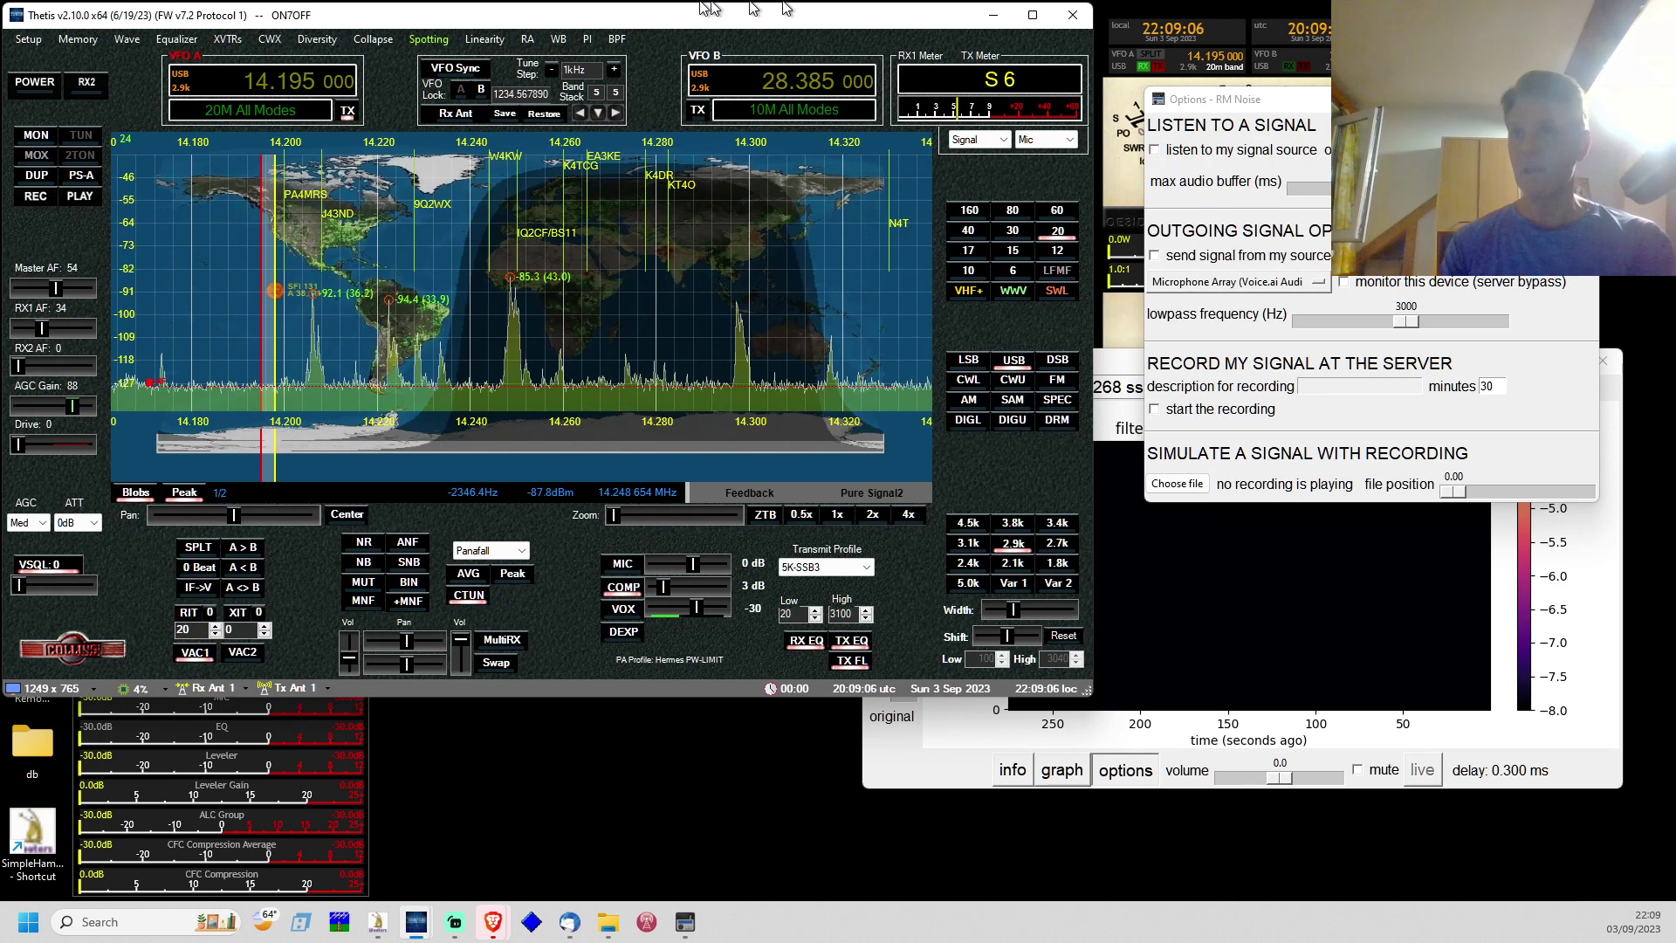
left_click(44, 91)
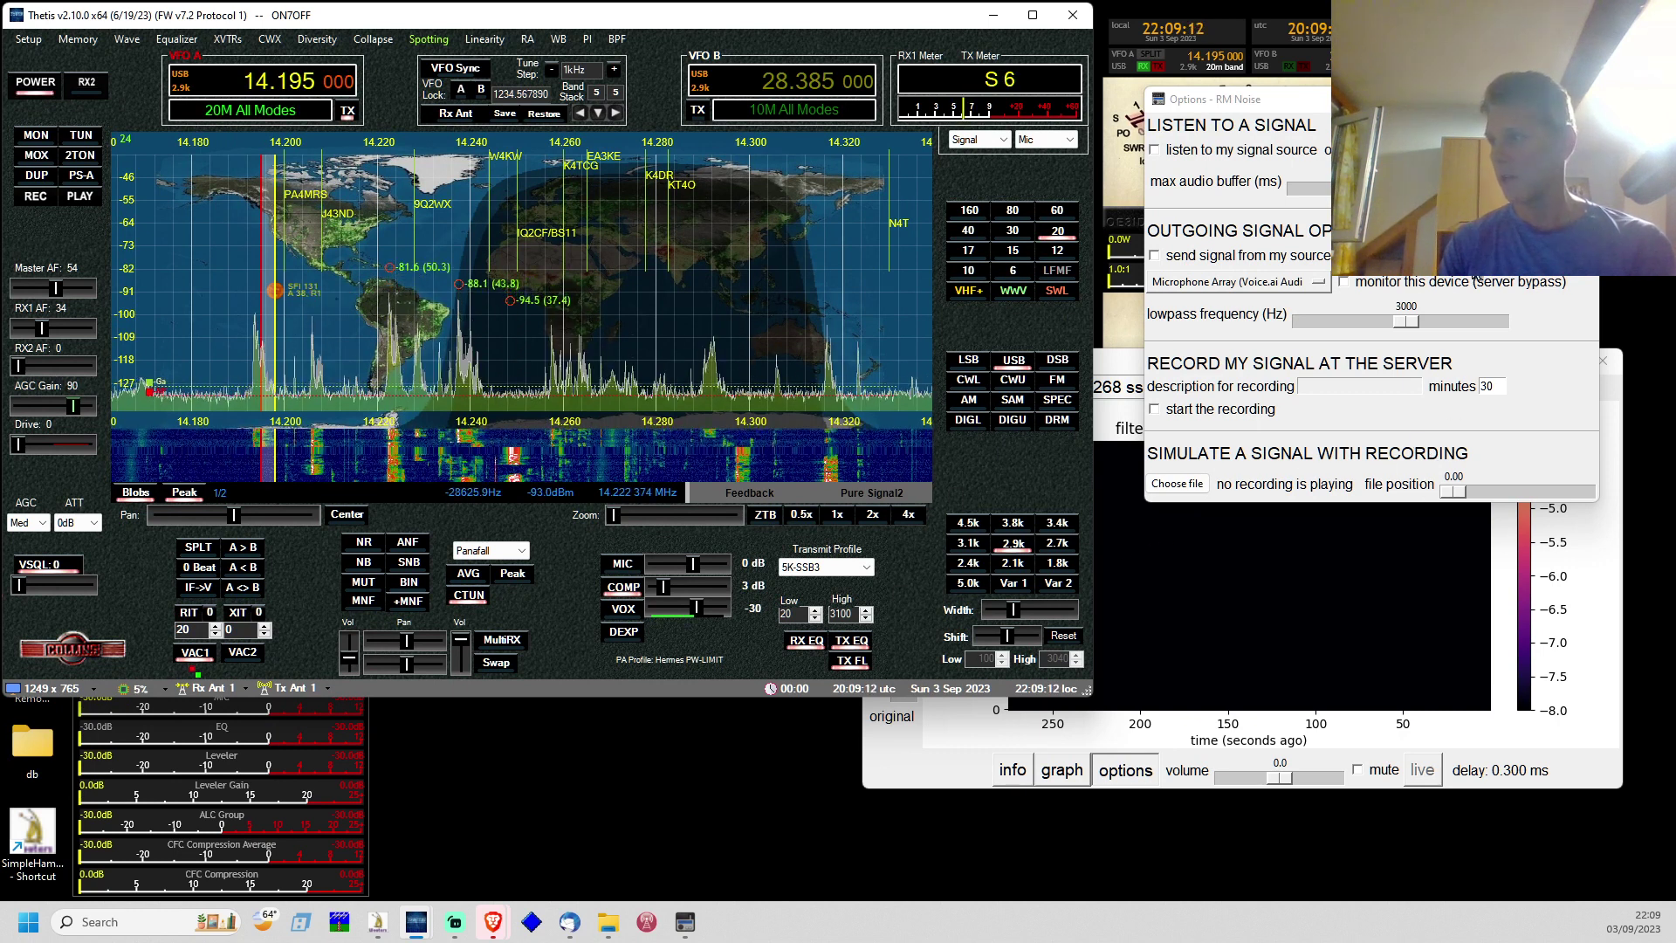
left_click(1345, 282)
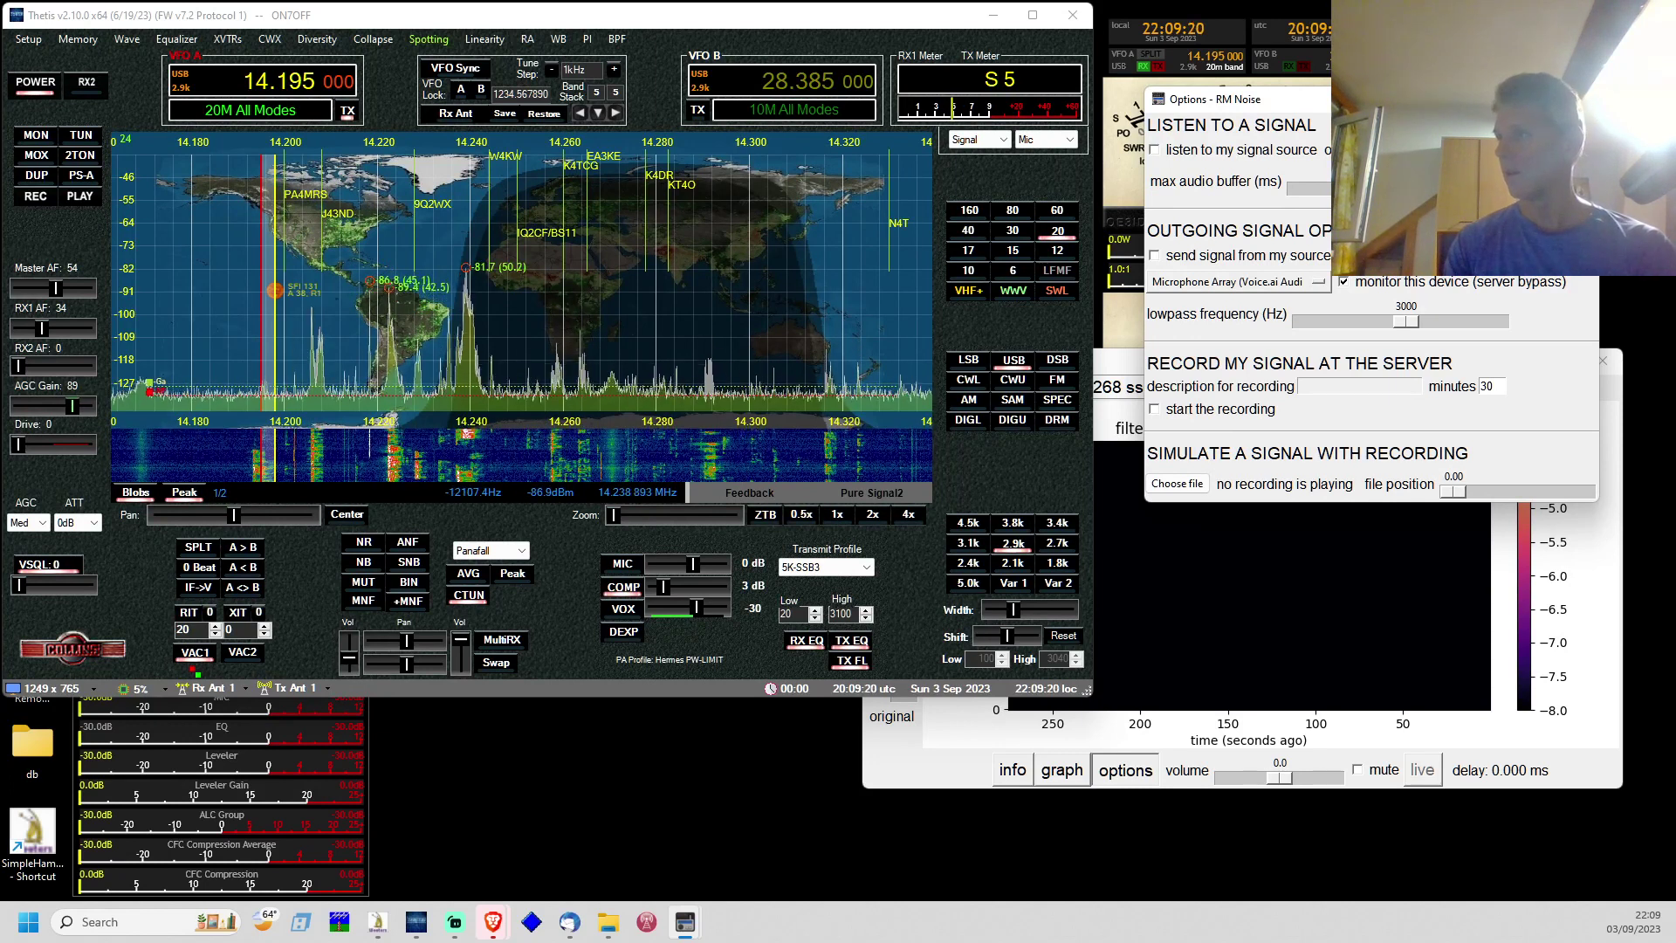
left_click_drag(1419, 116, 487, 499)
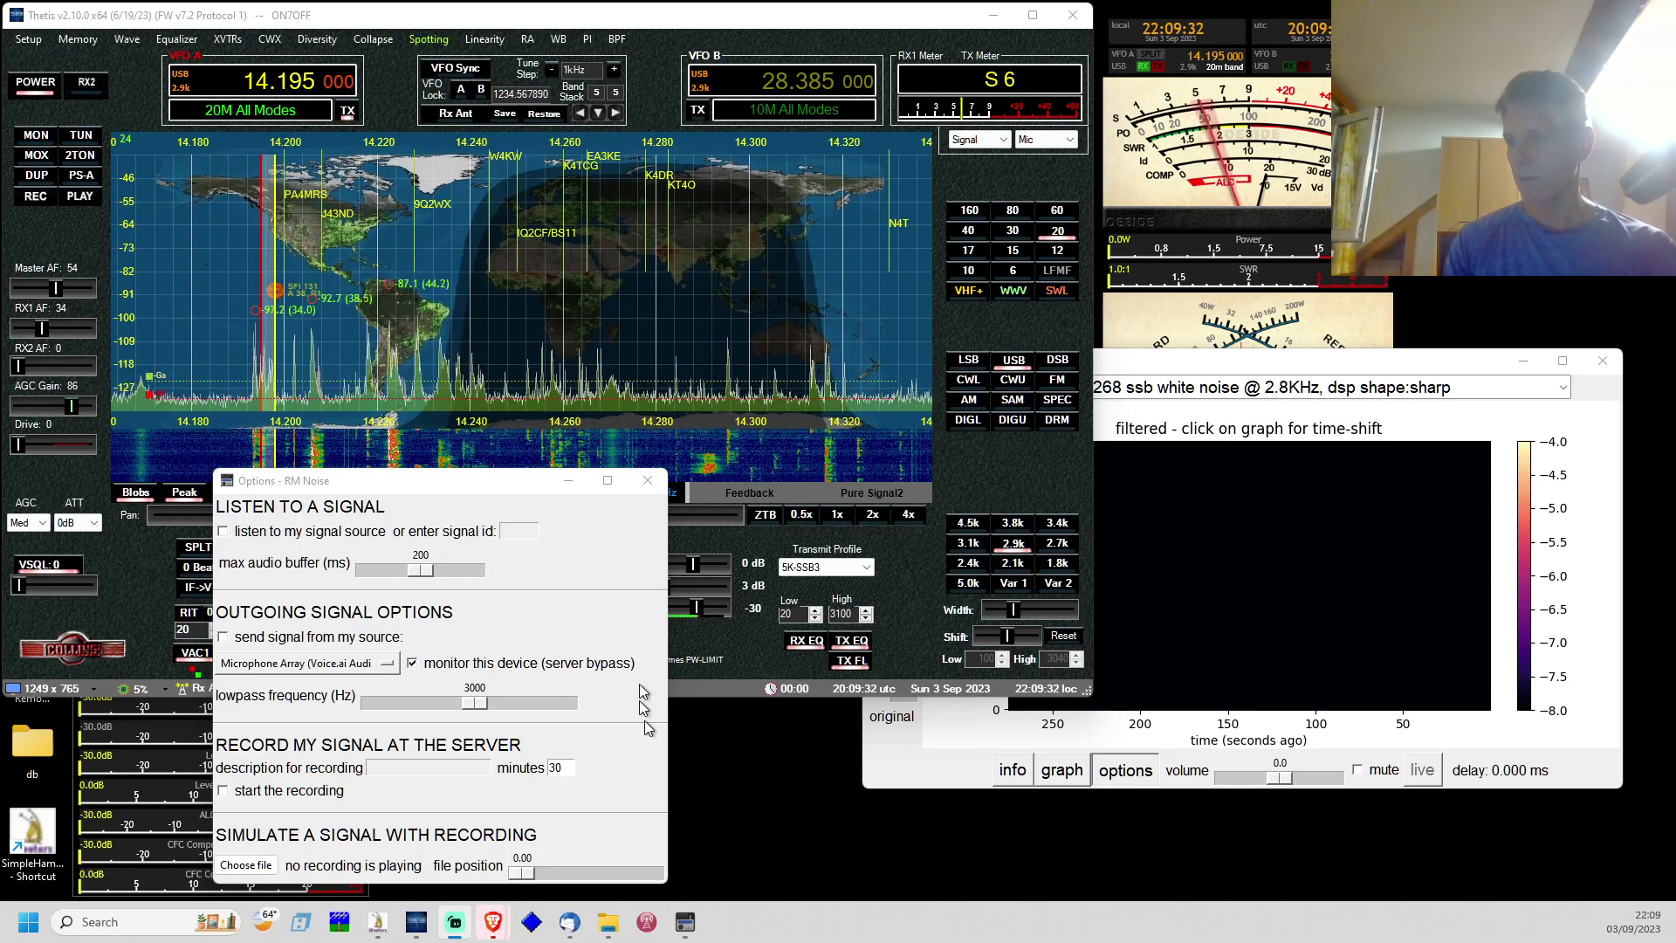
- Close the RM Noise options, then mute and unmute the client's audio
left_click(647, 482)
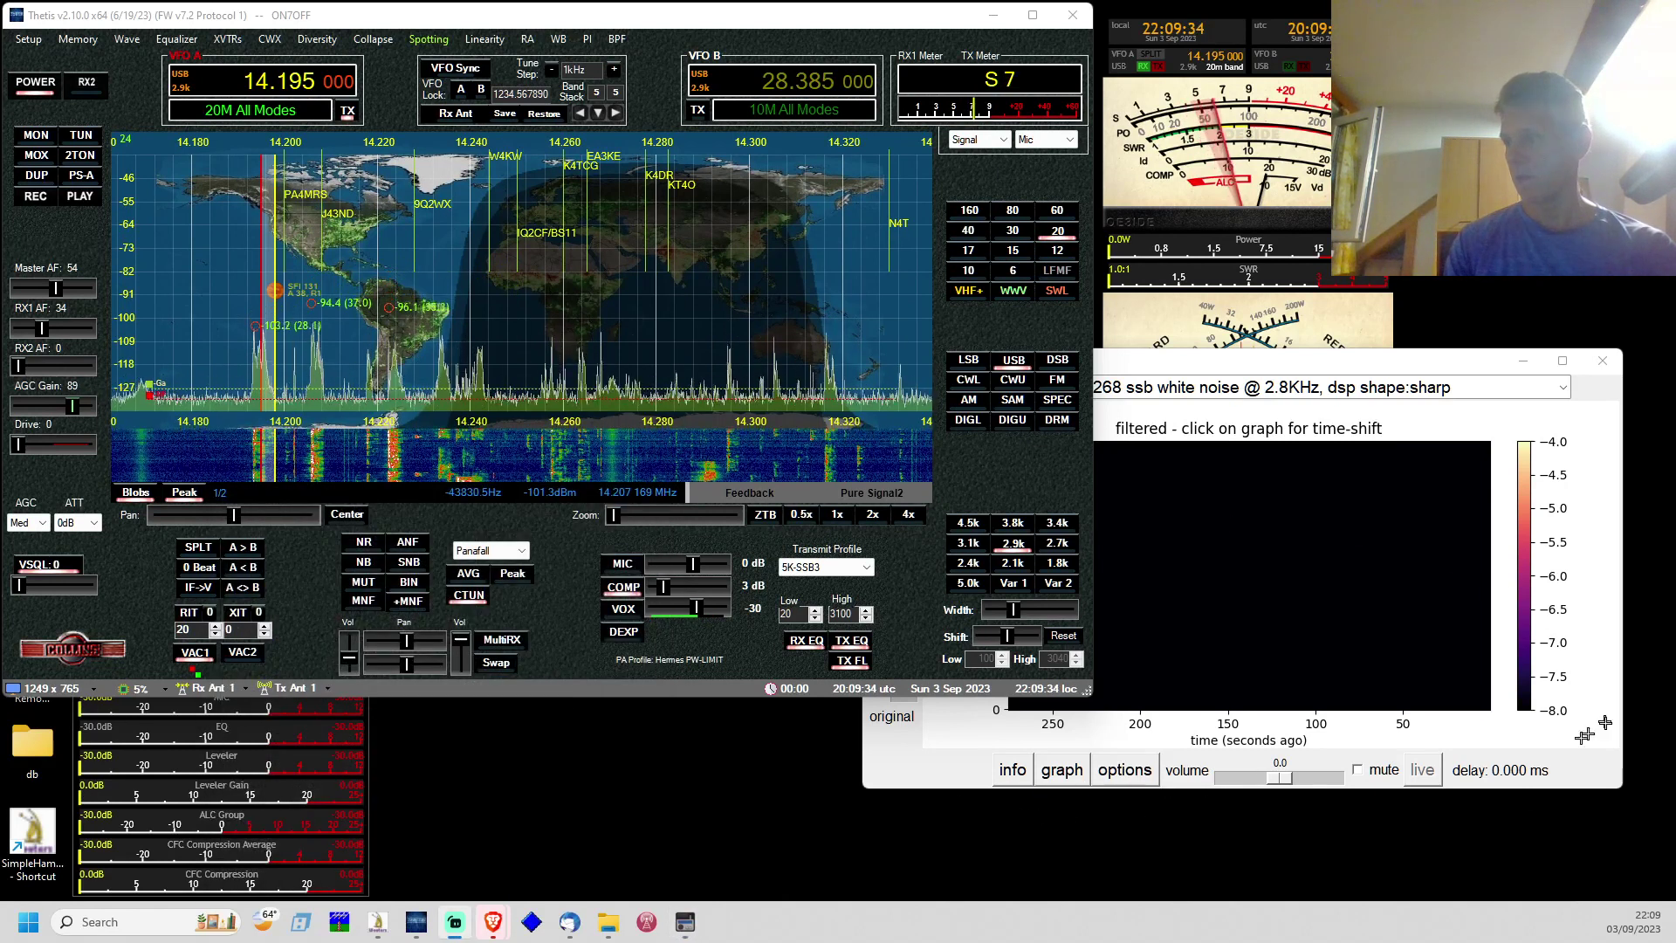
left_click(1358, 772)
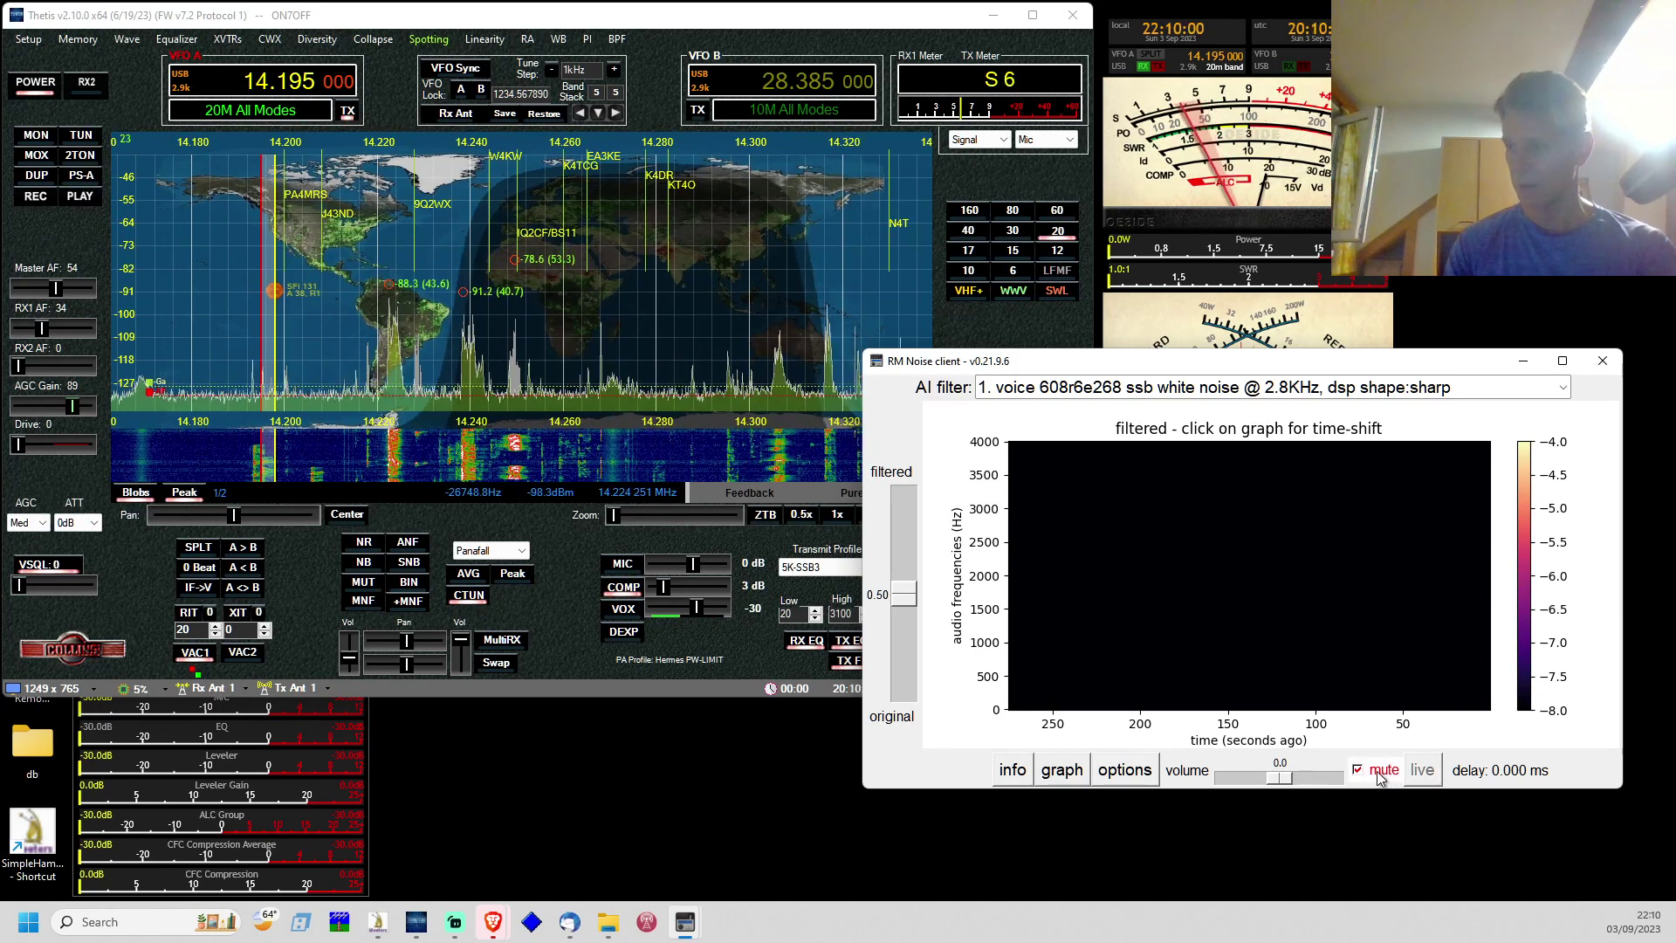
left_click(1376, 772)
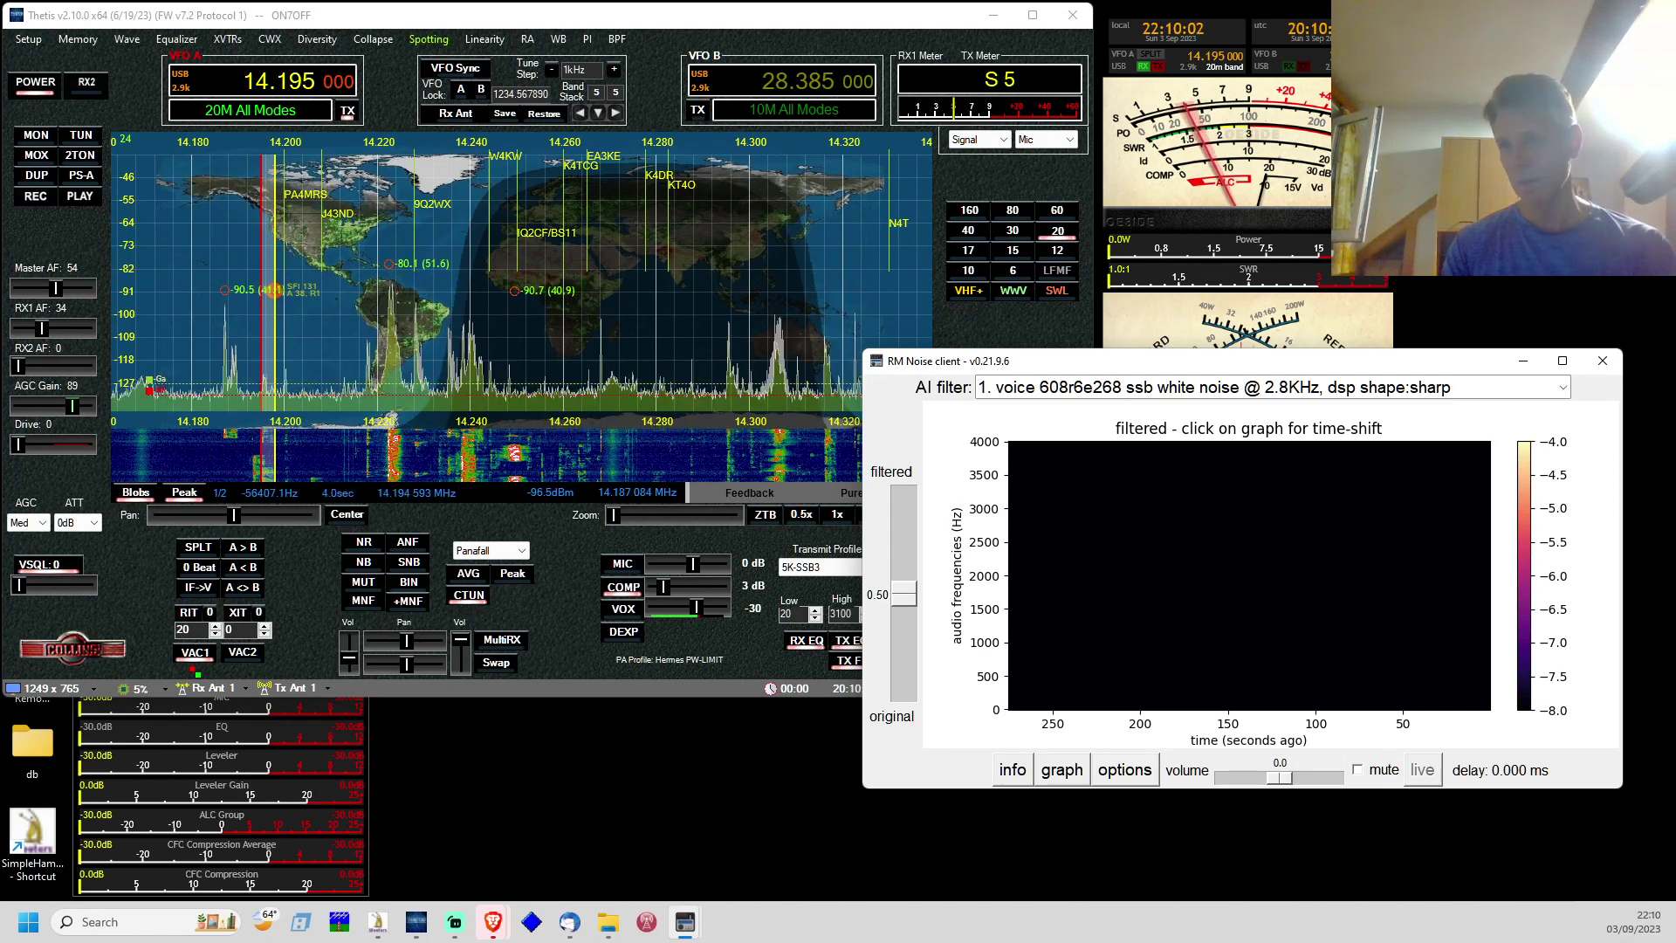
- Set Thetis noise reduction to NR2 and mute its audio, then compare and return to NR
left_click(365, 546)
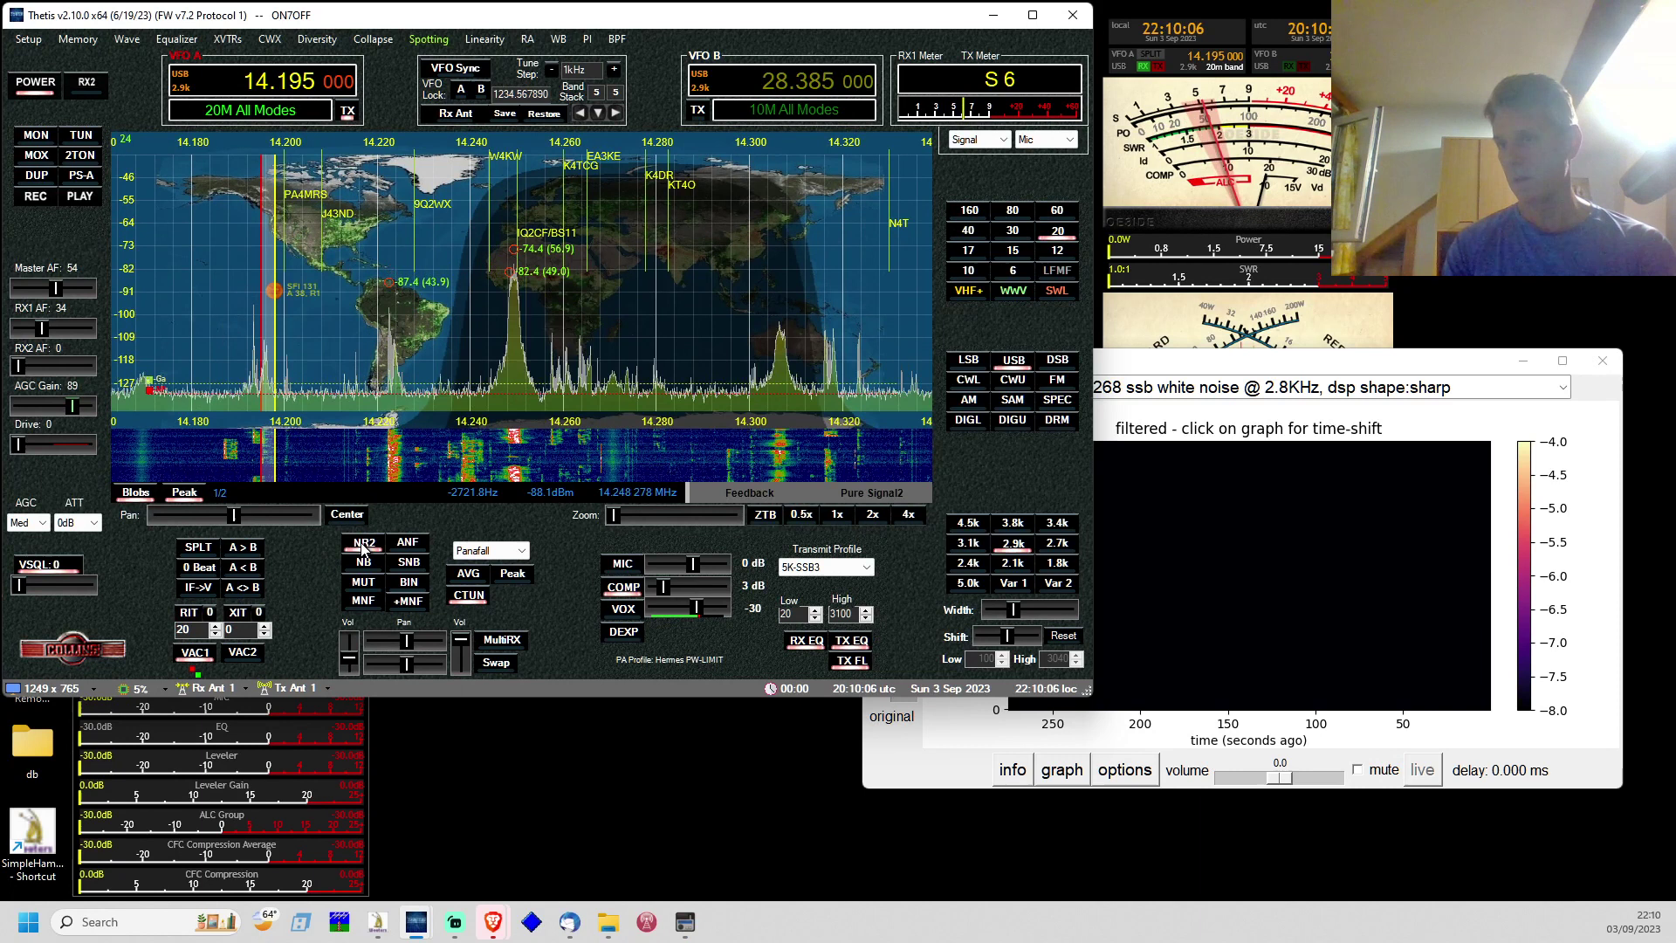
left_click(364, 544)
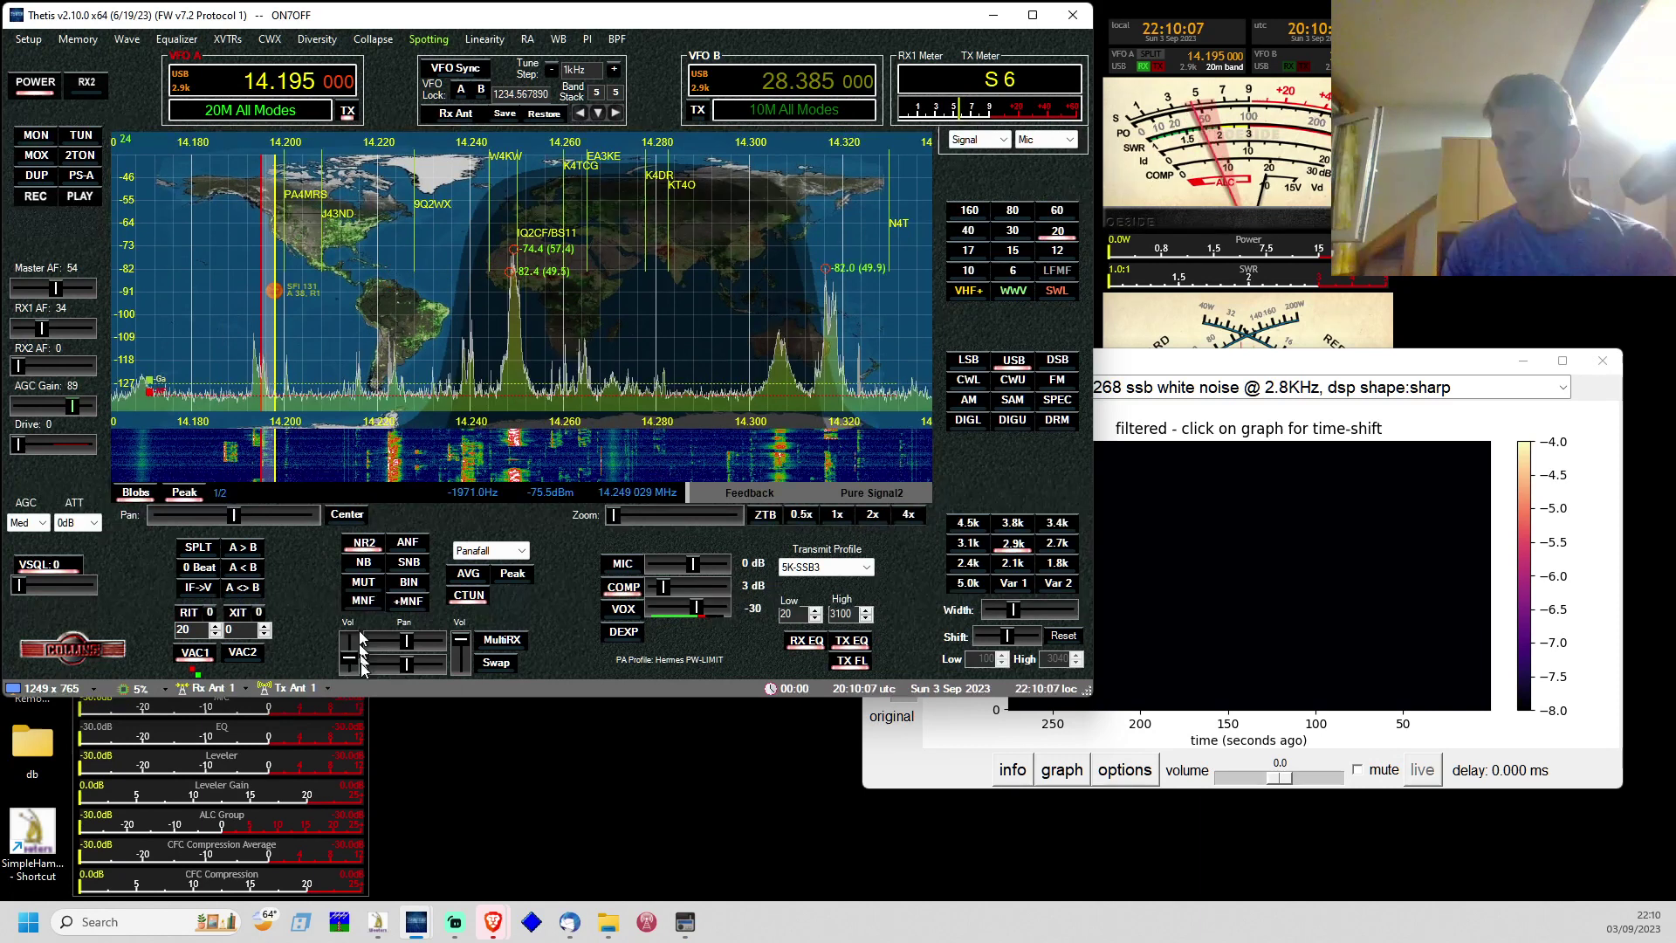
left_click(364, 585)
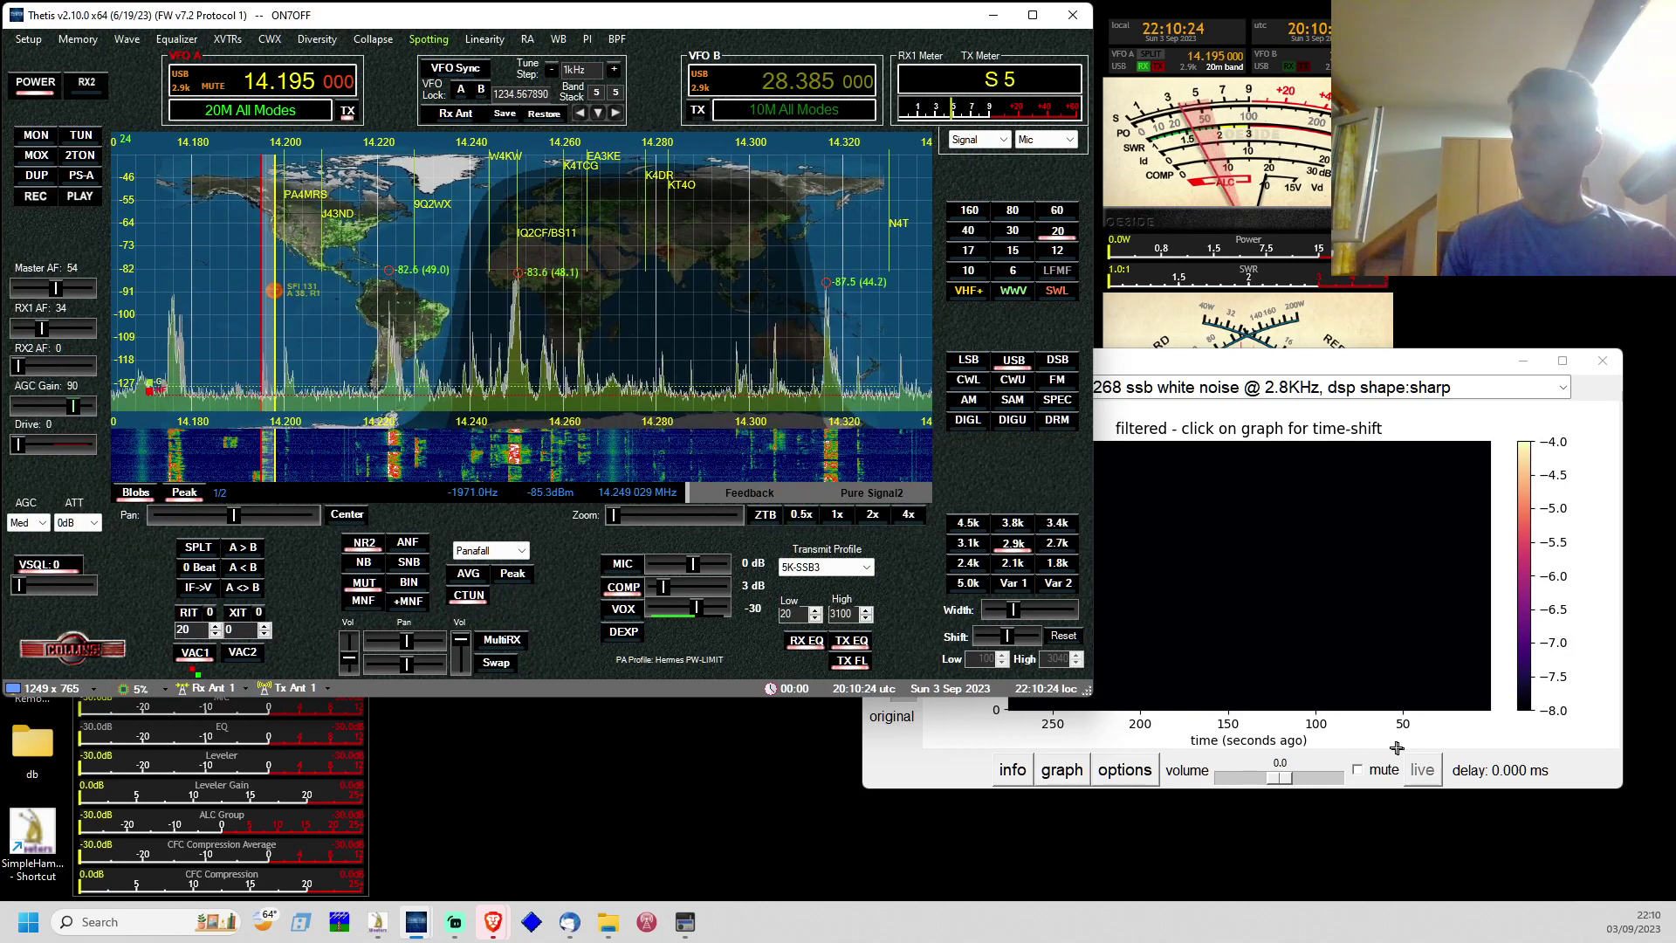
left_click(1396, 748)
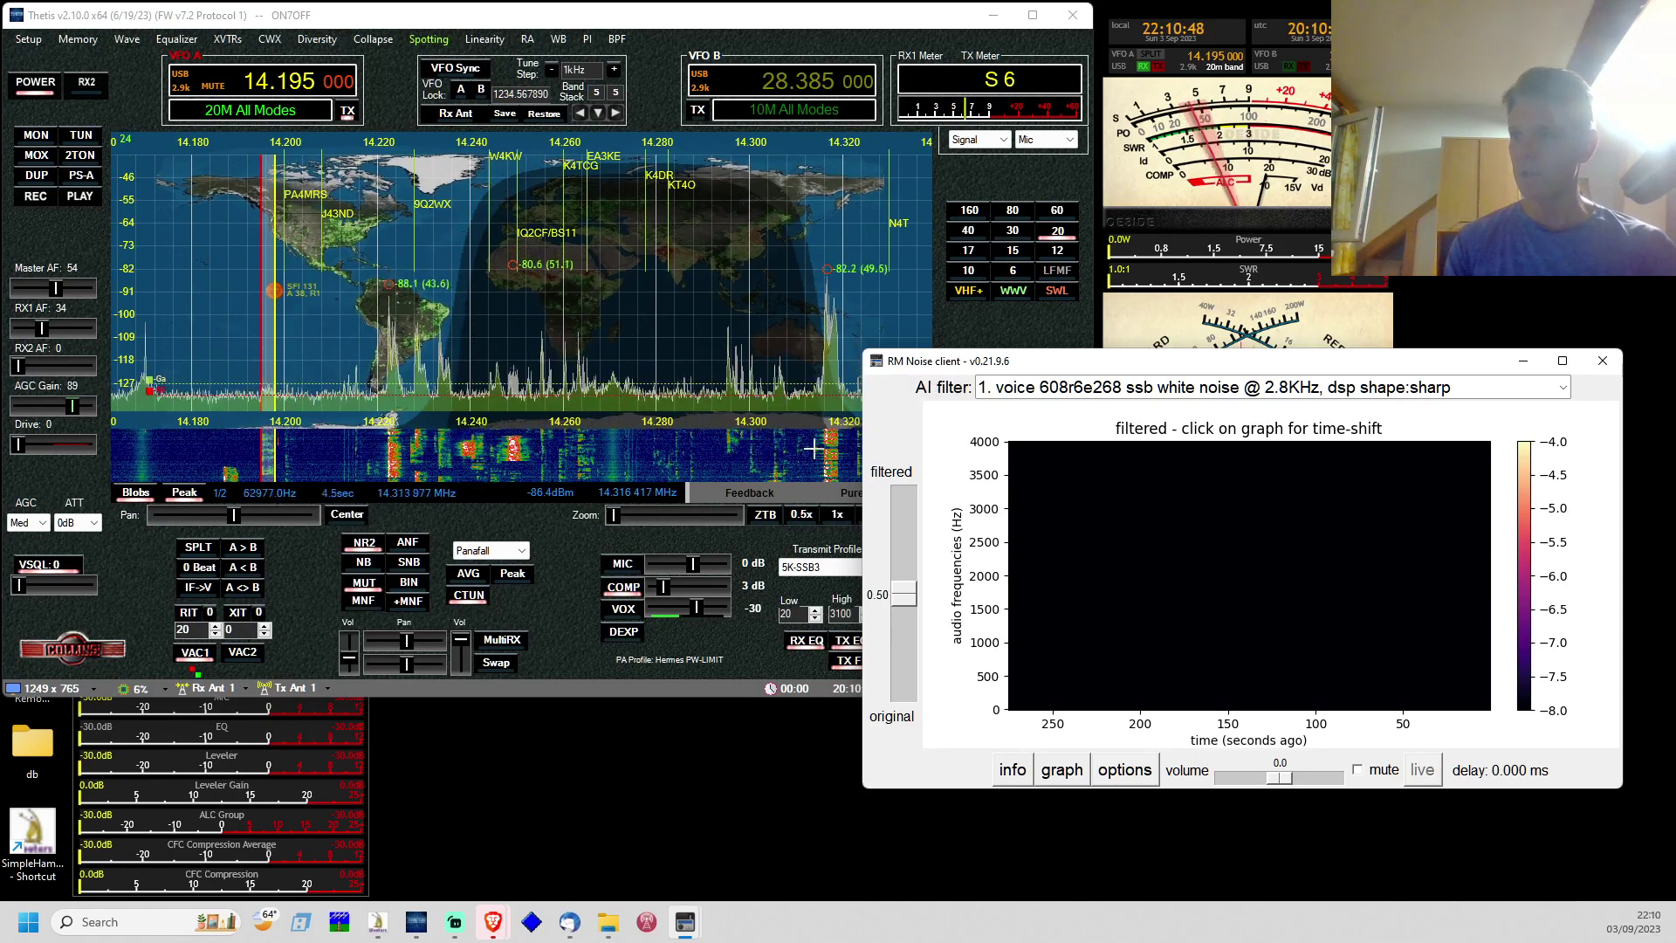
left_click(360, 543)
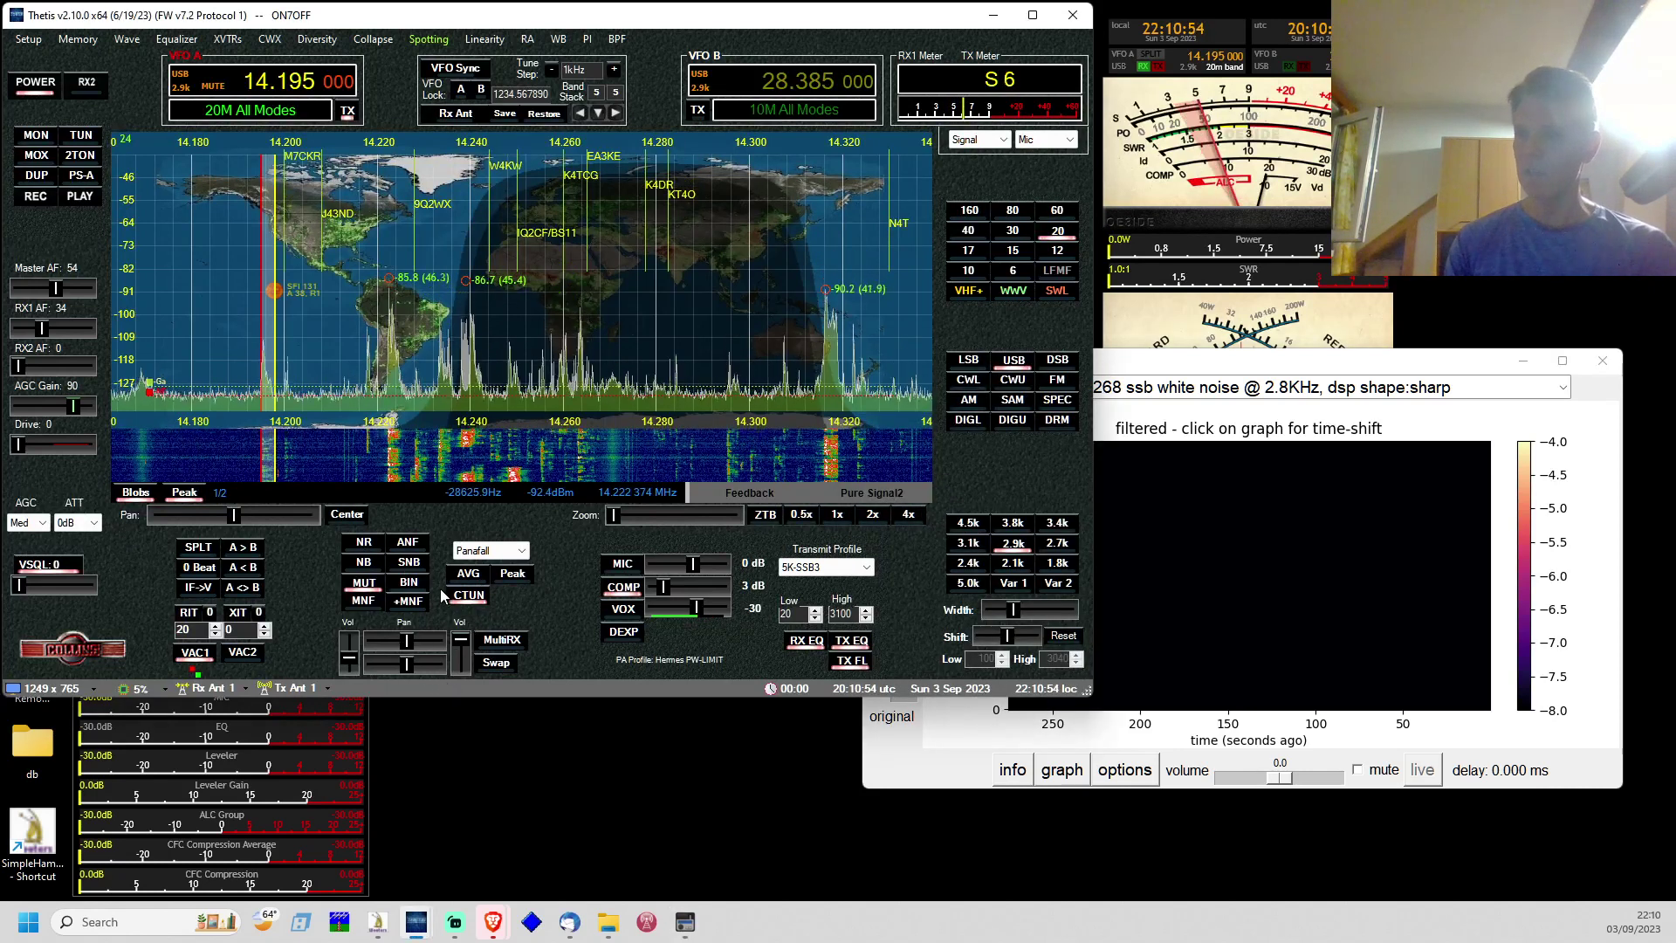
- Toggle Thetis's MUT off and back on to compare its audio with the RM Noise client
left_click(1208, 367)
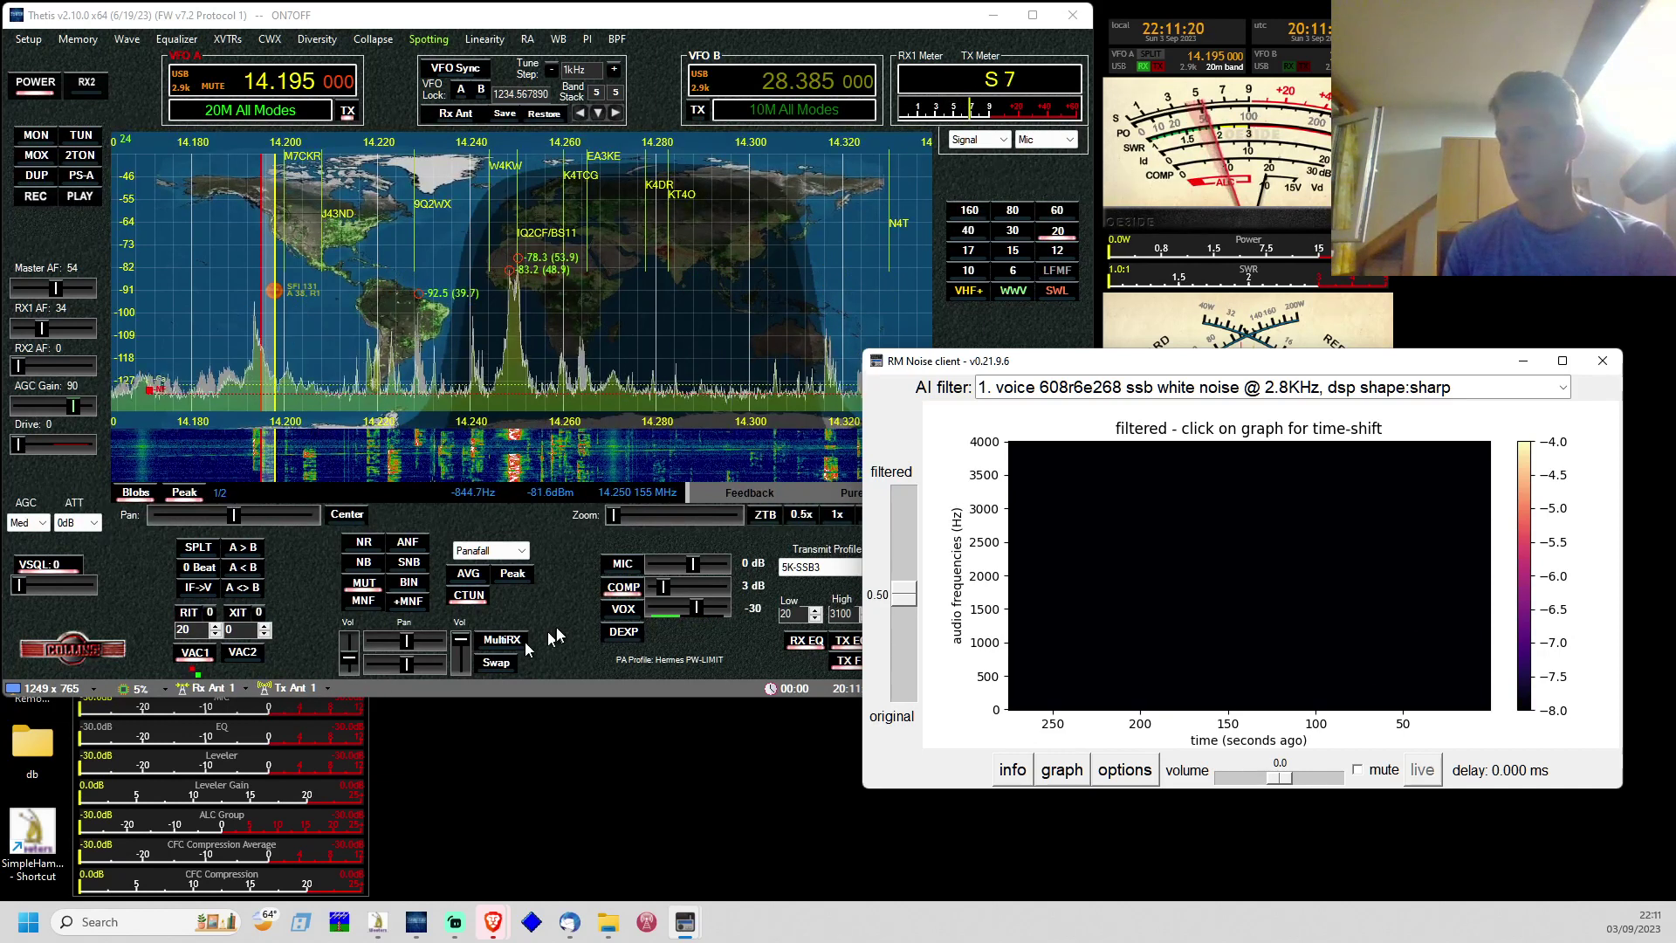
left_click(372, 592)
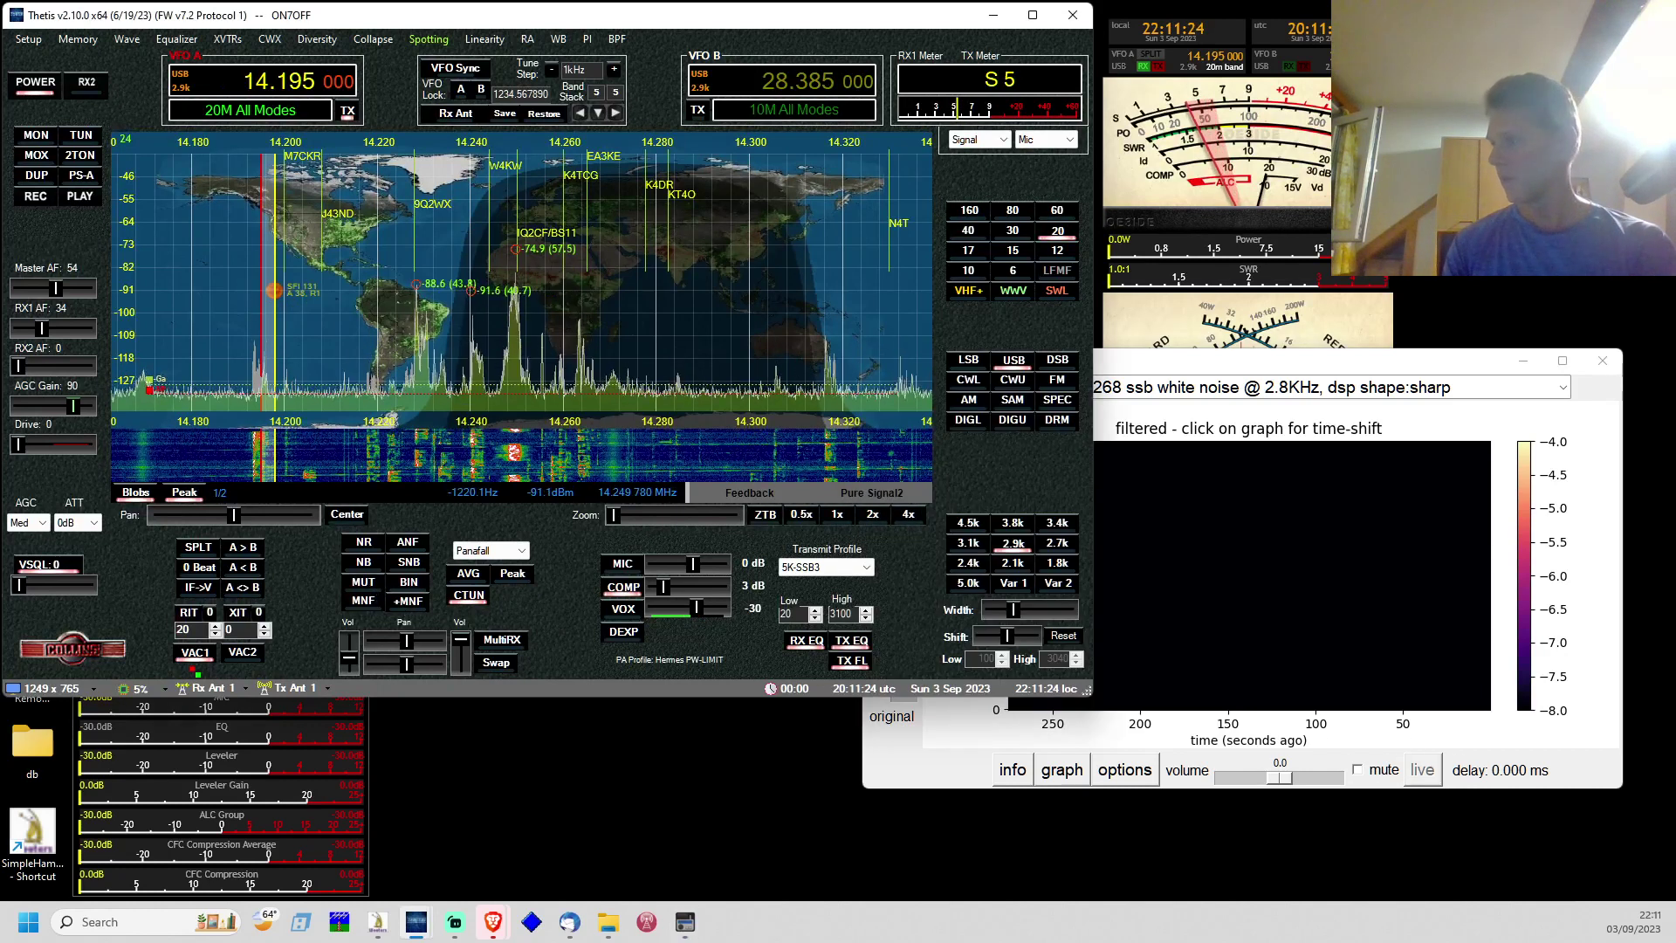
left_click(1471, 784)
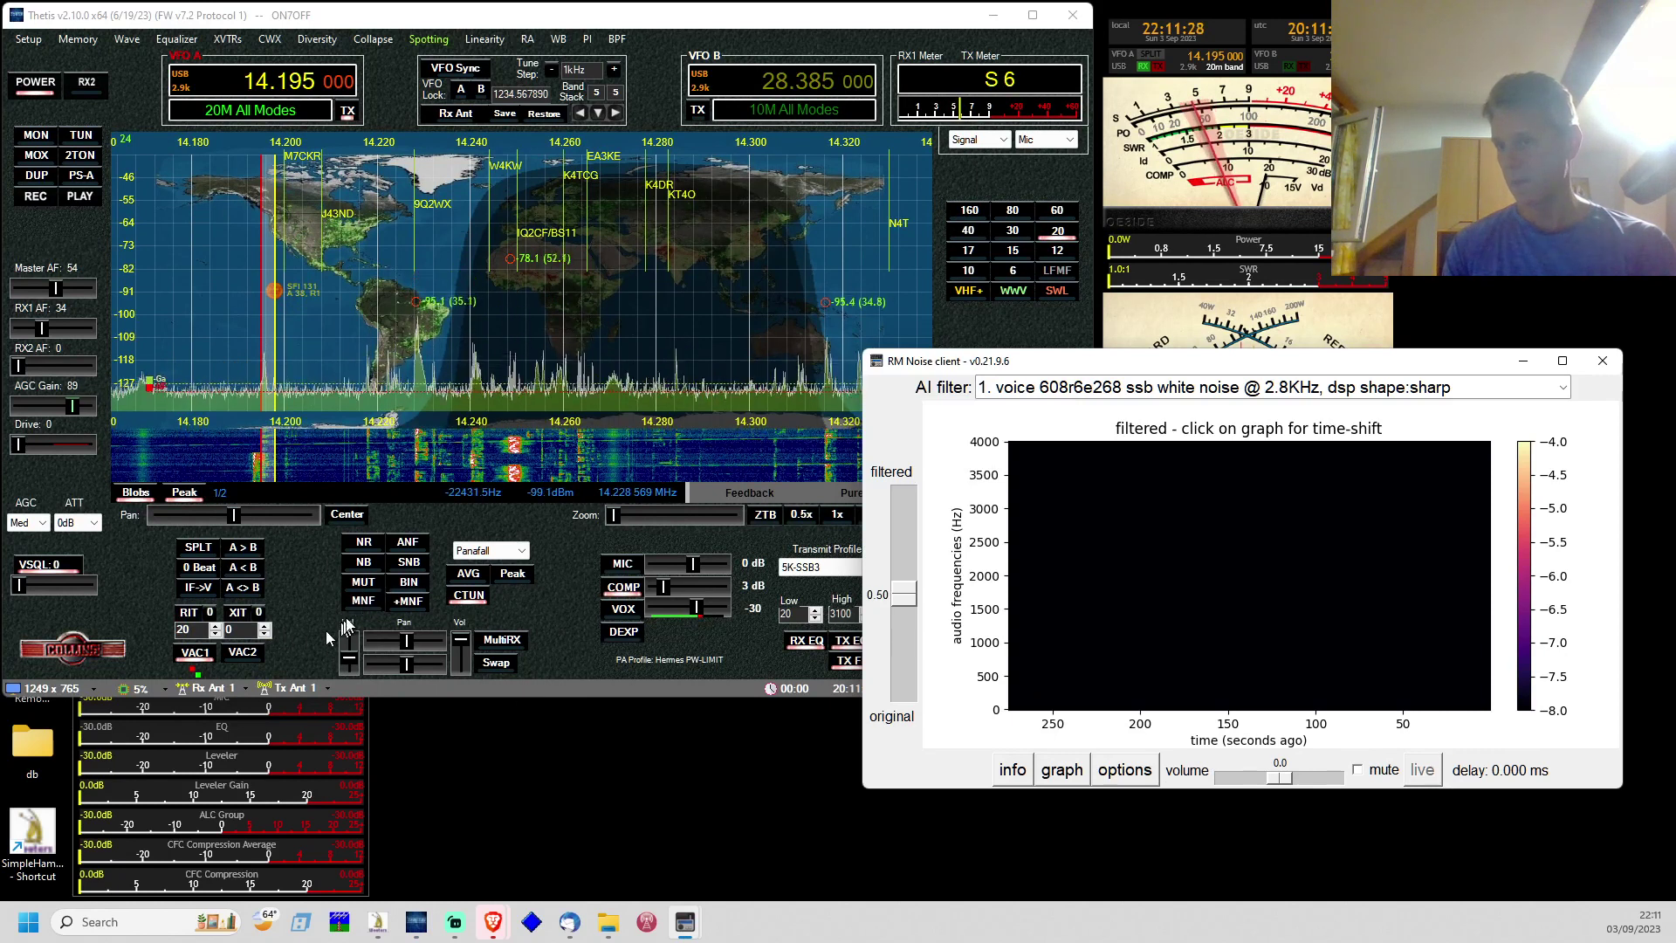
left_click(370, 587)
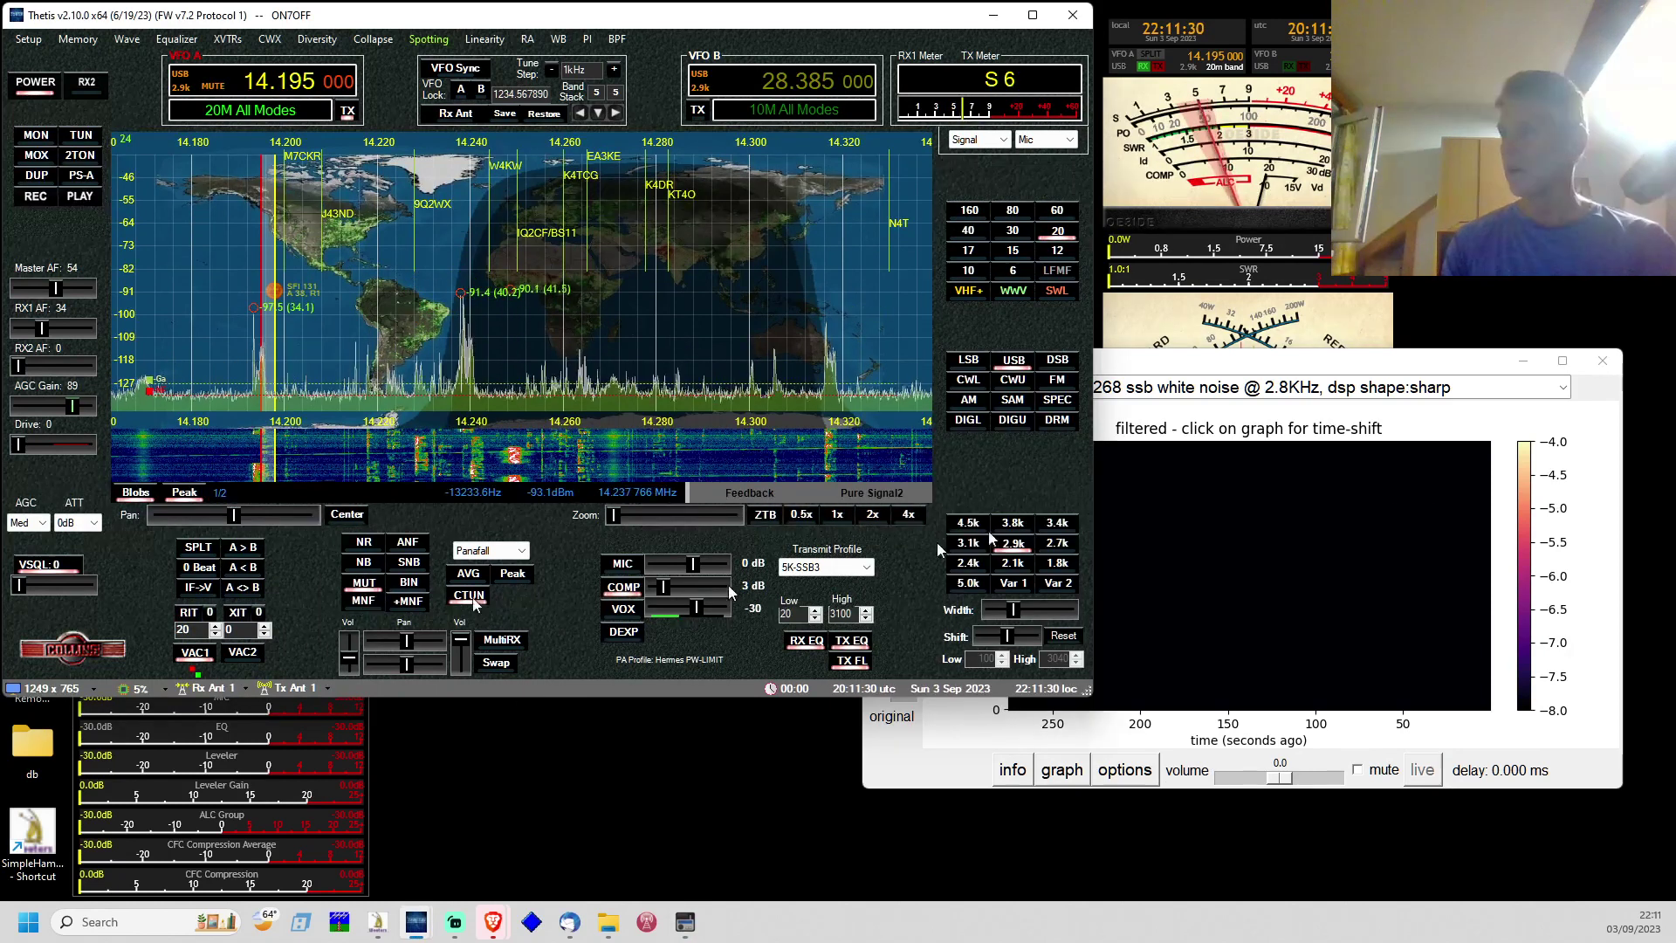
left_click(1418, 370)
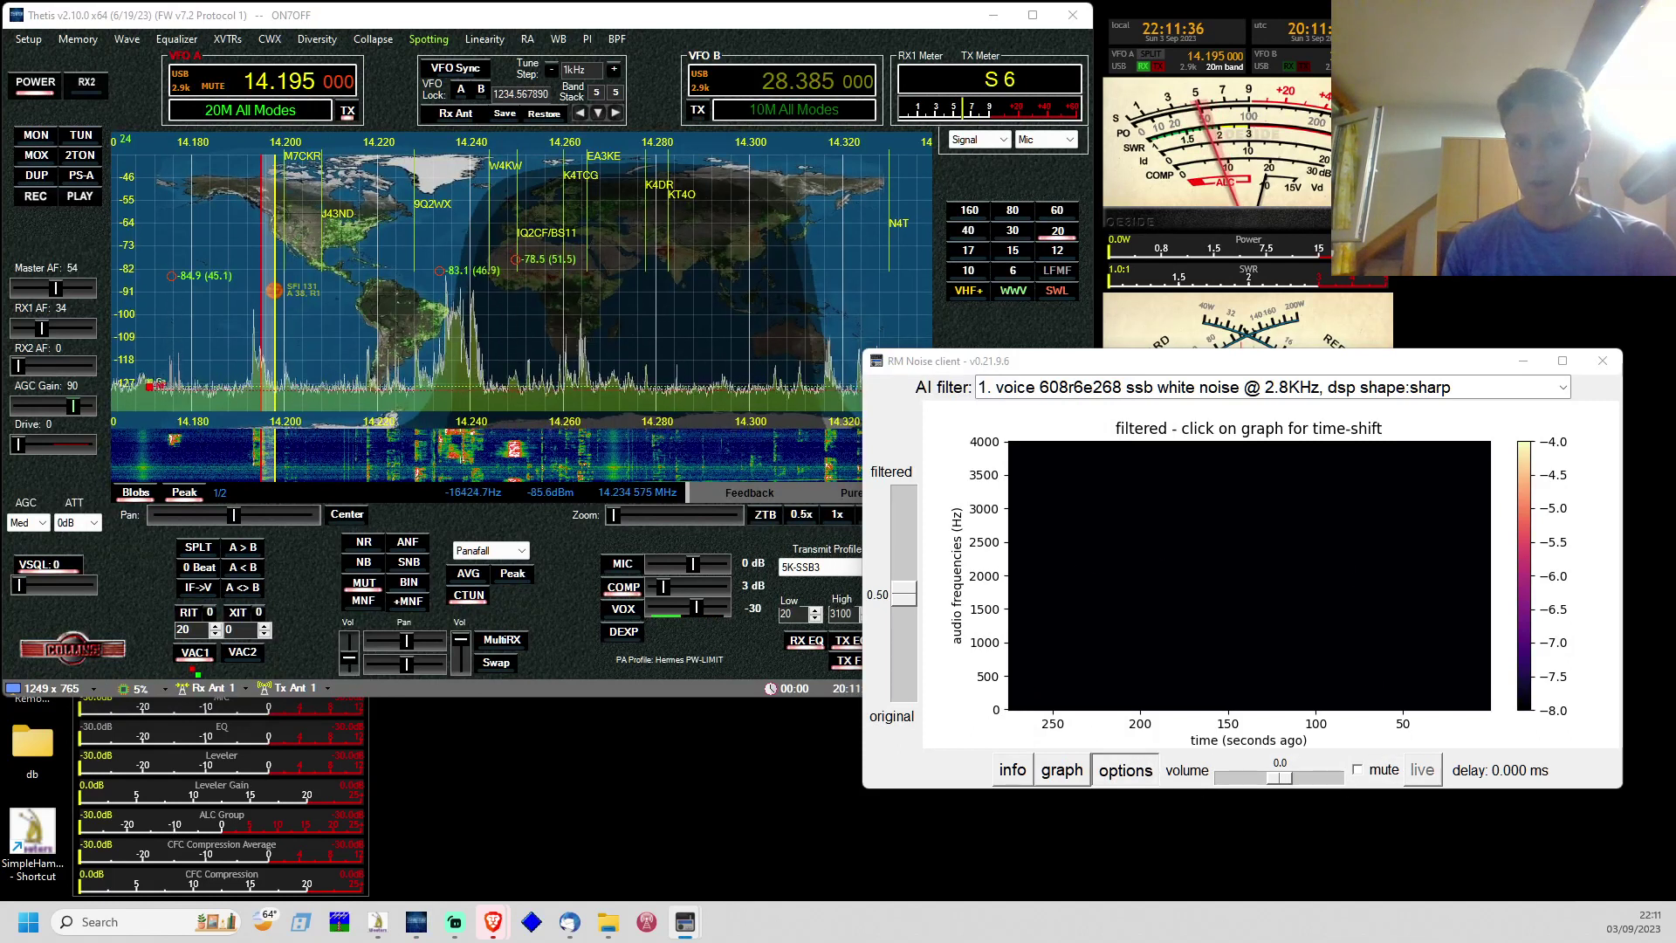
- In RM Noise options, enable sending the signal from my source and turn off server-bypass monitoring
left_click(1125, 770)
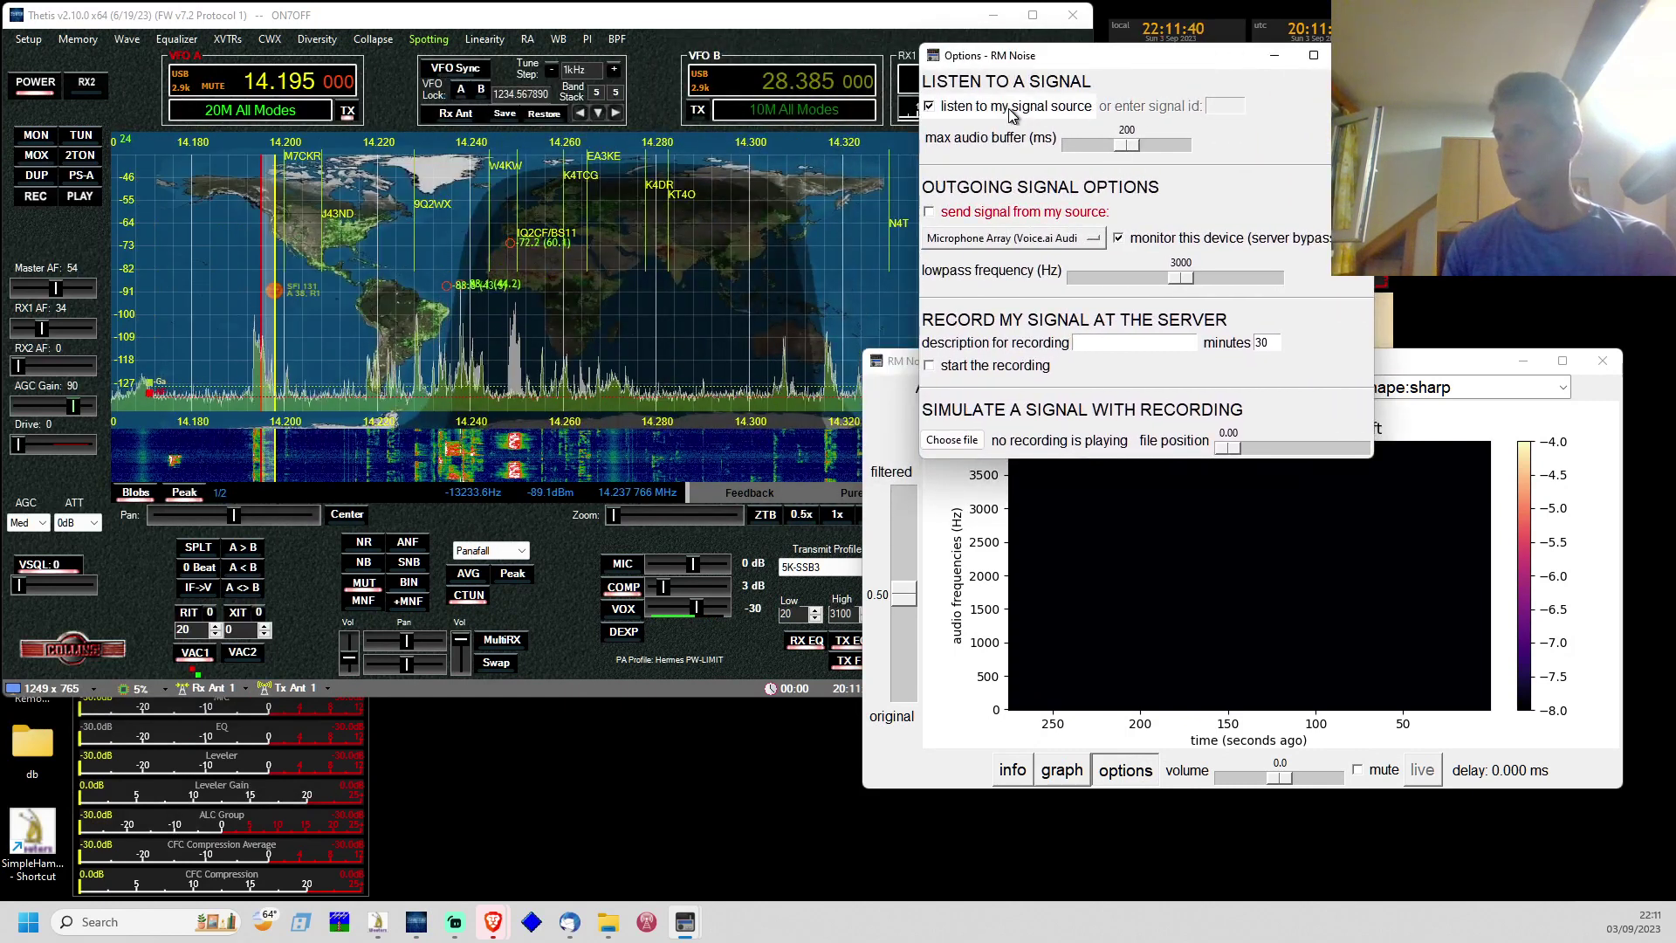
left_click(1009, 212)
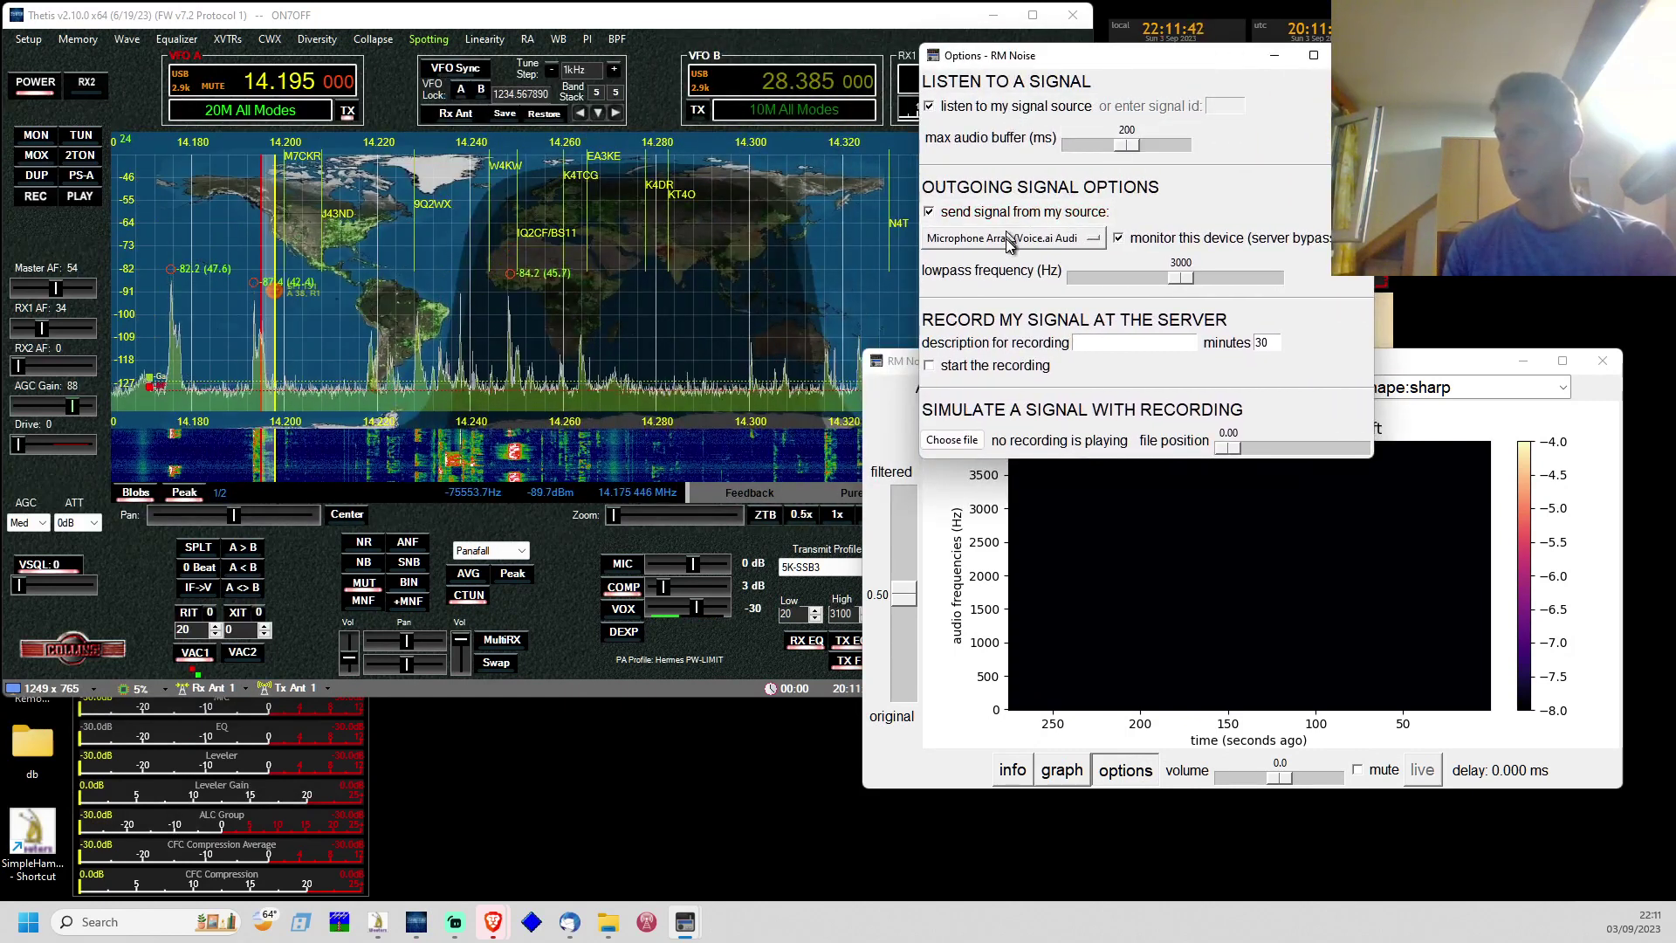
left_click(1119, 239)
left_click(1118, 239)
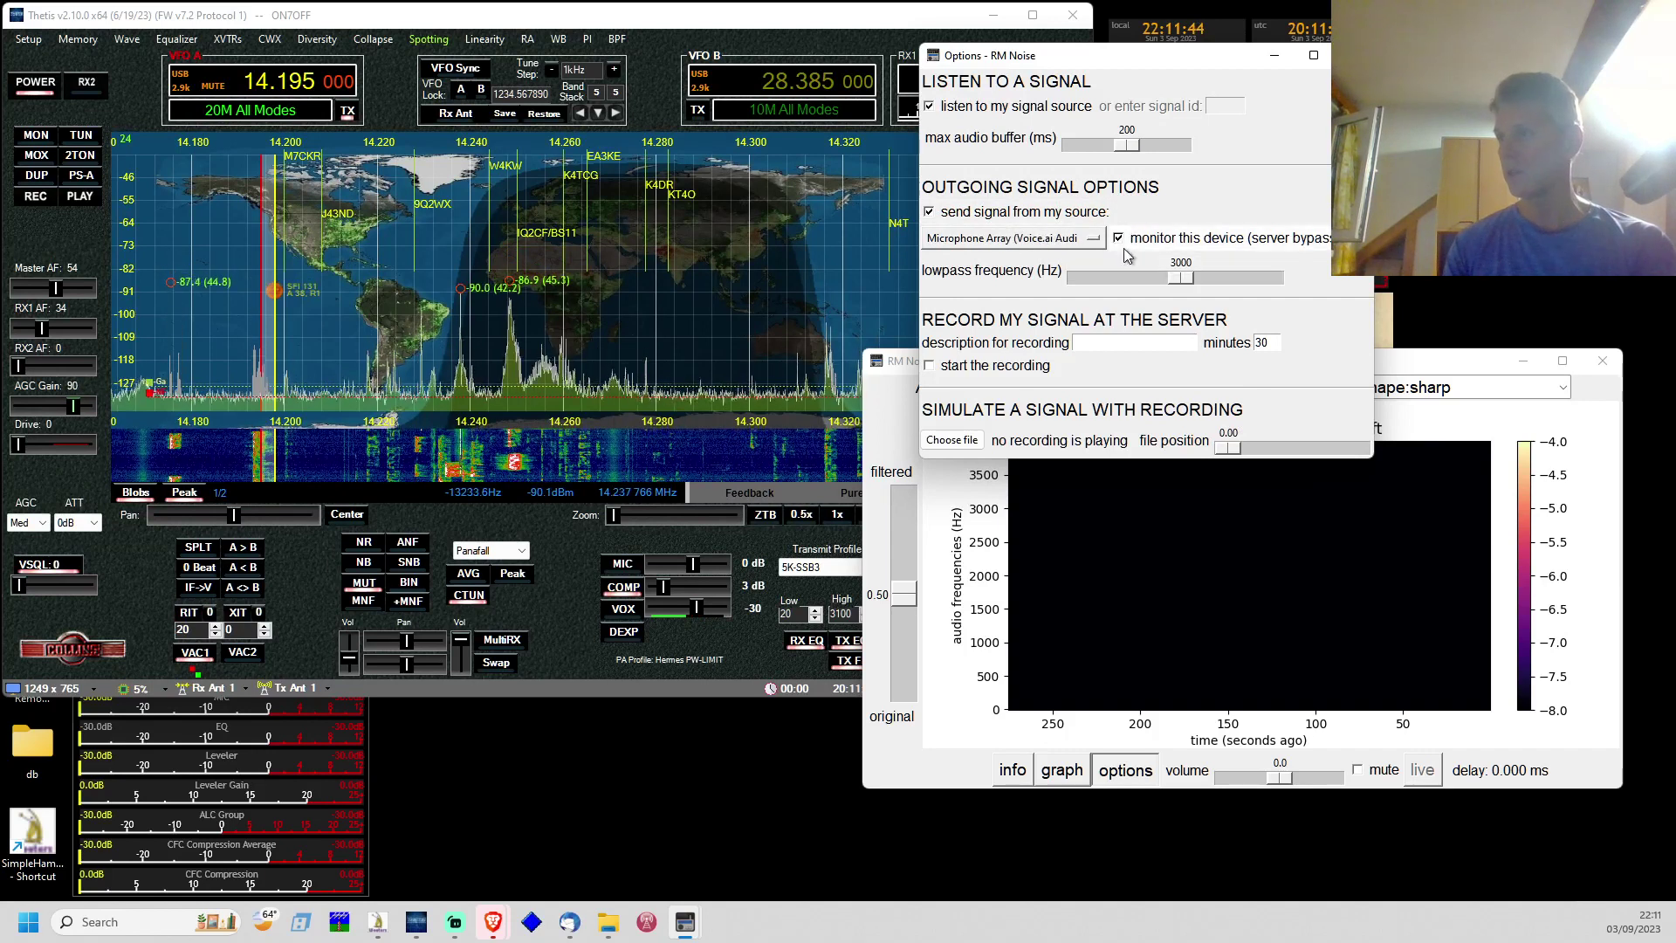
left_click(1119, 239)
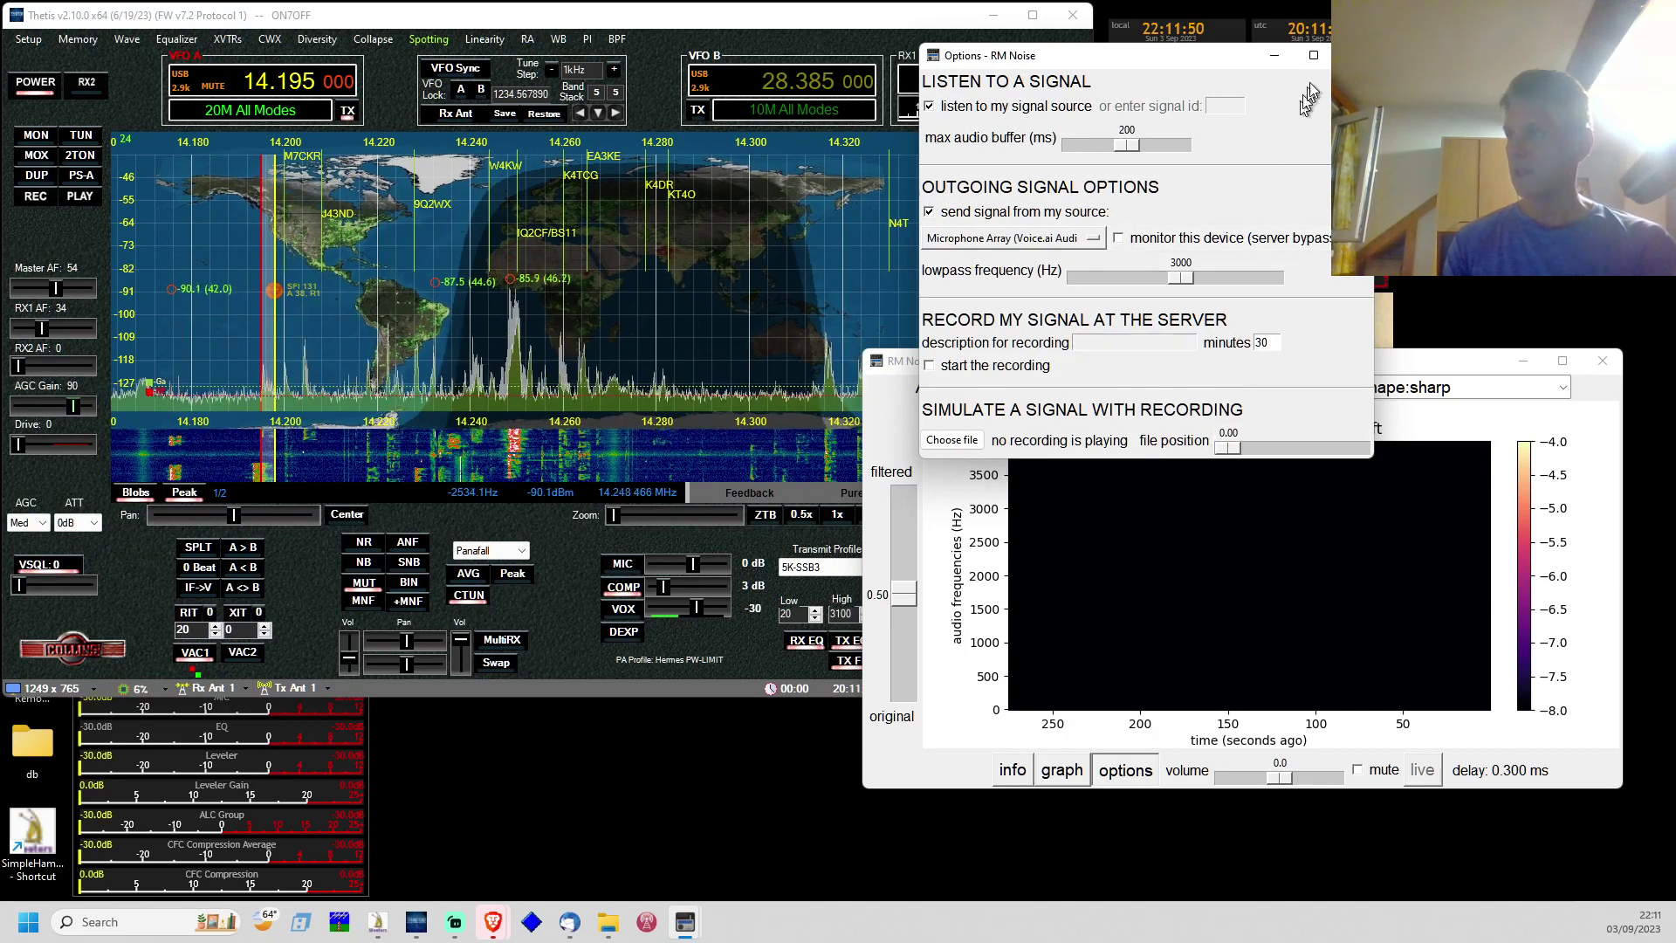
left_click(1126, 770)
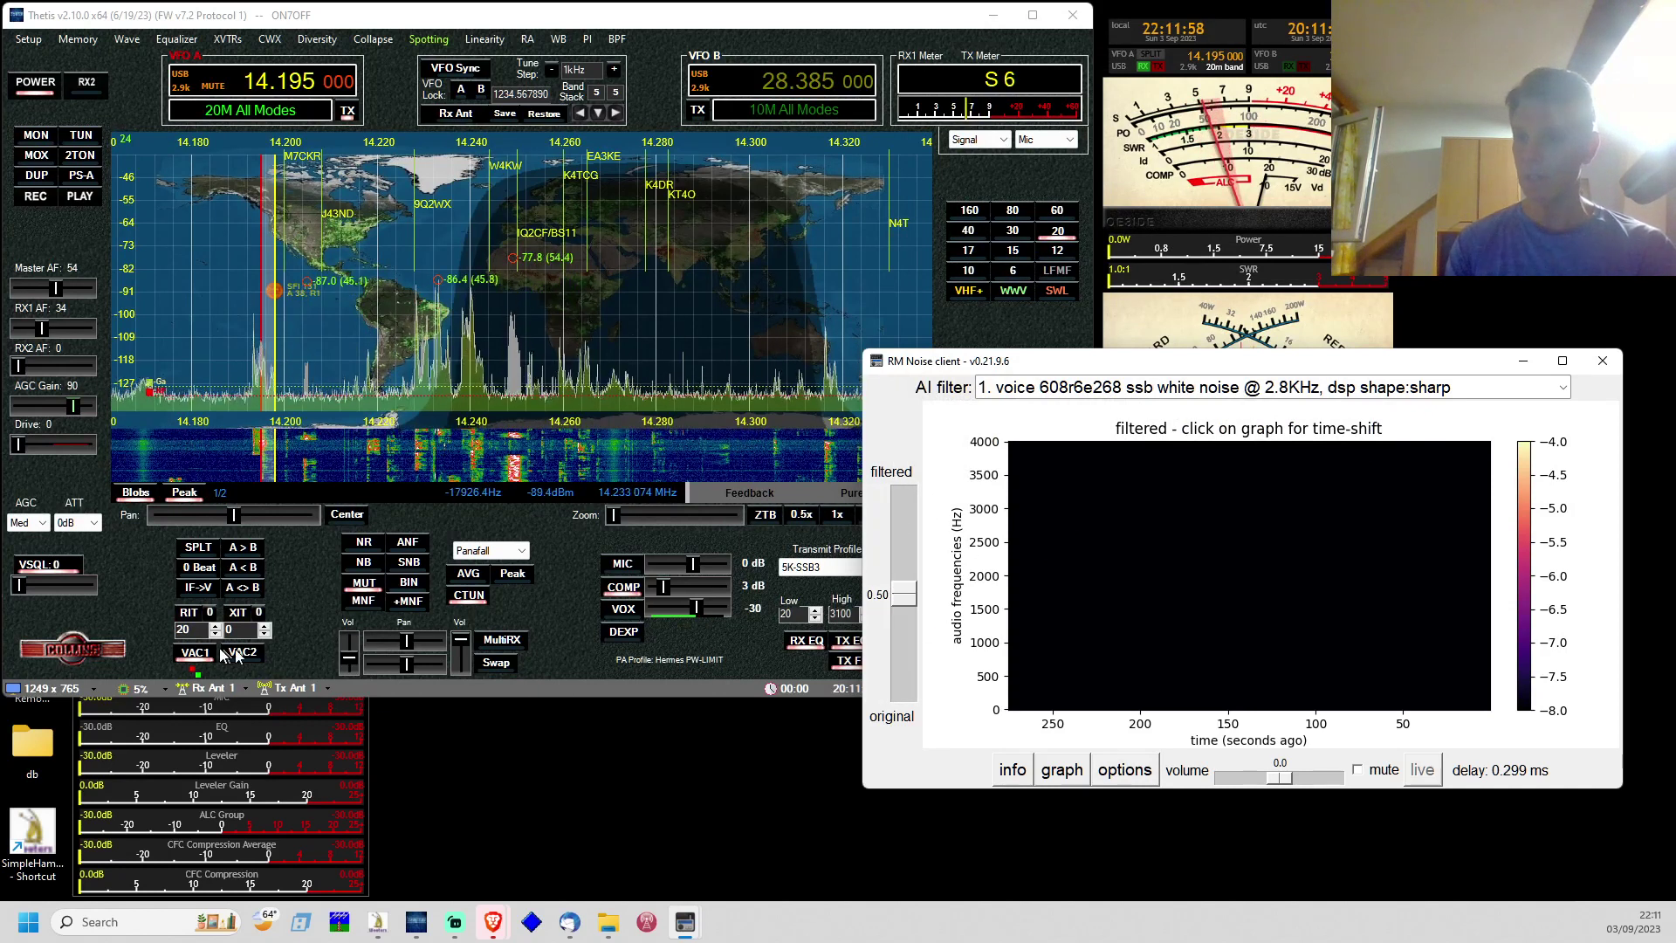
- Set the RM Noise filtered/original slider to 1.00 and volume to 0.6, then mute the filtered audio
left_click(352, 606)
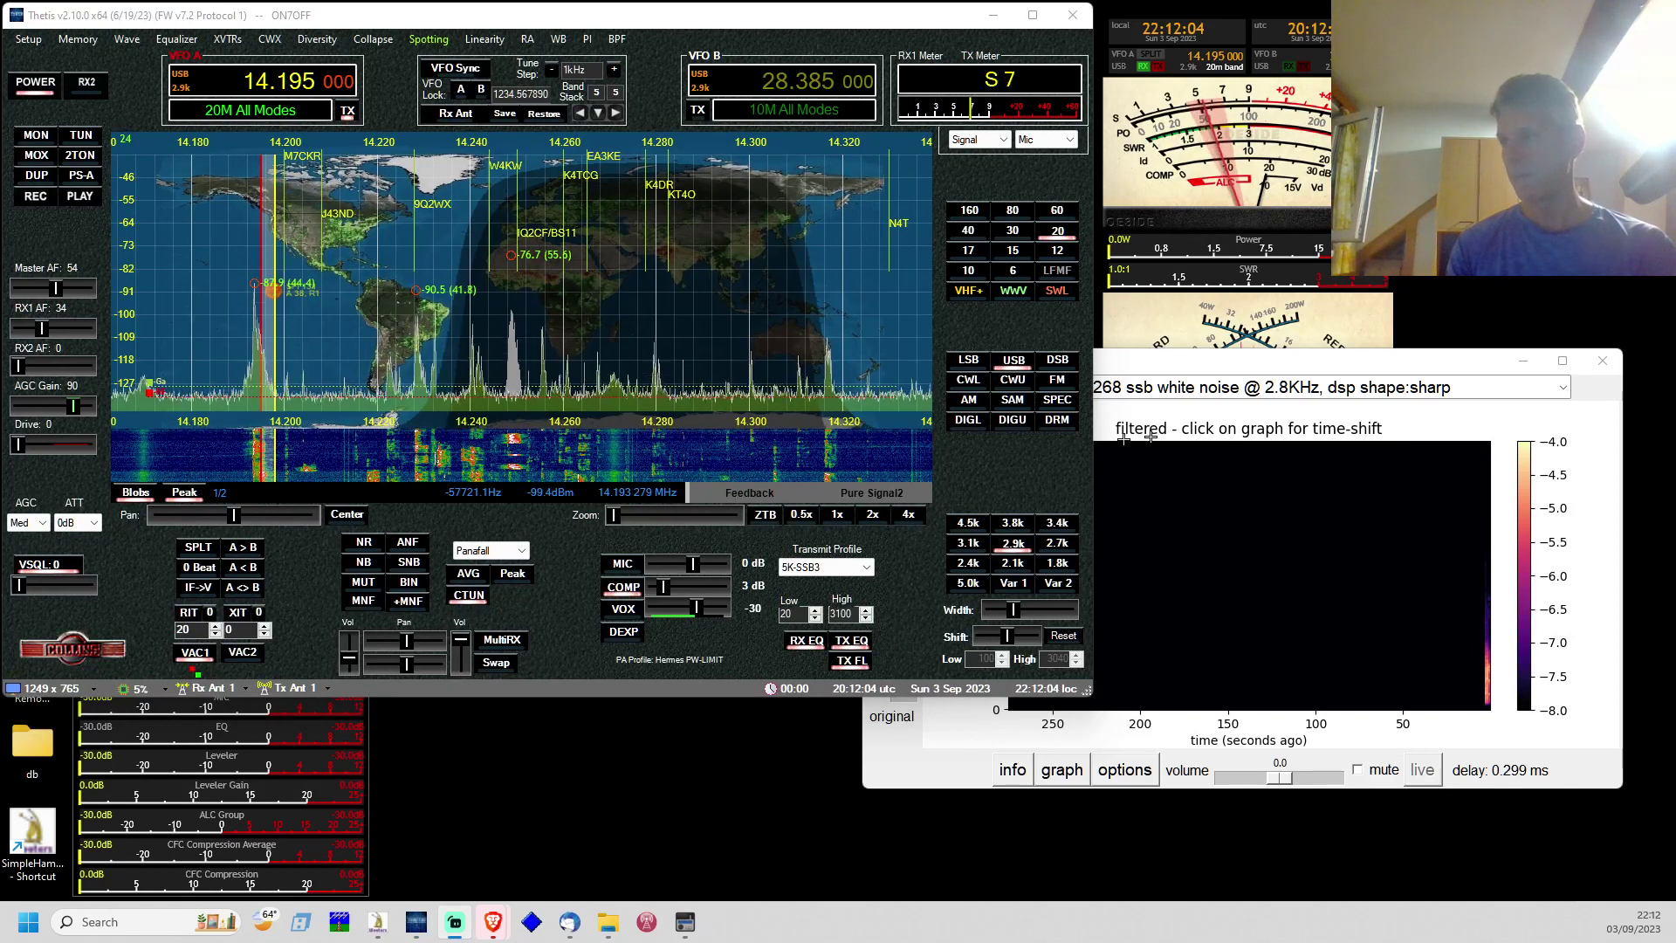
left_click(1149, 370)
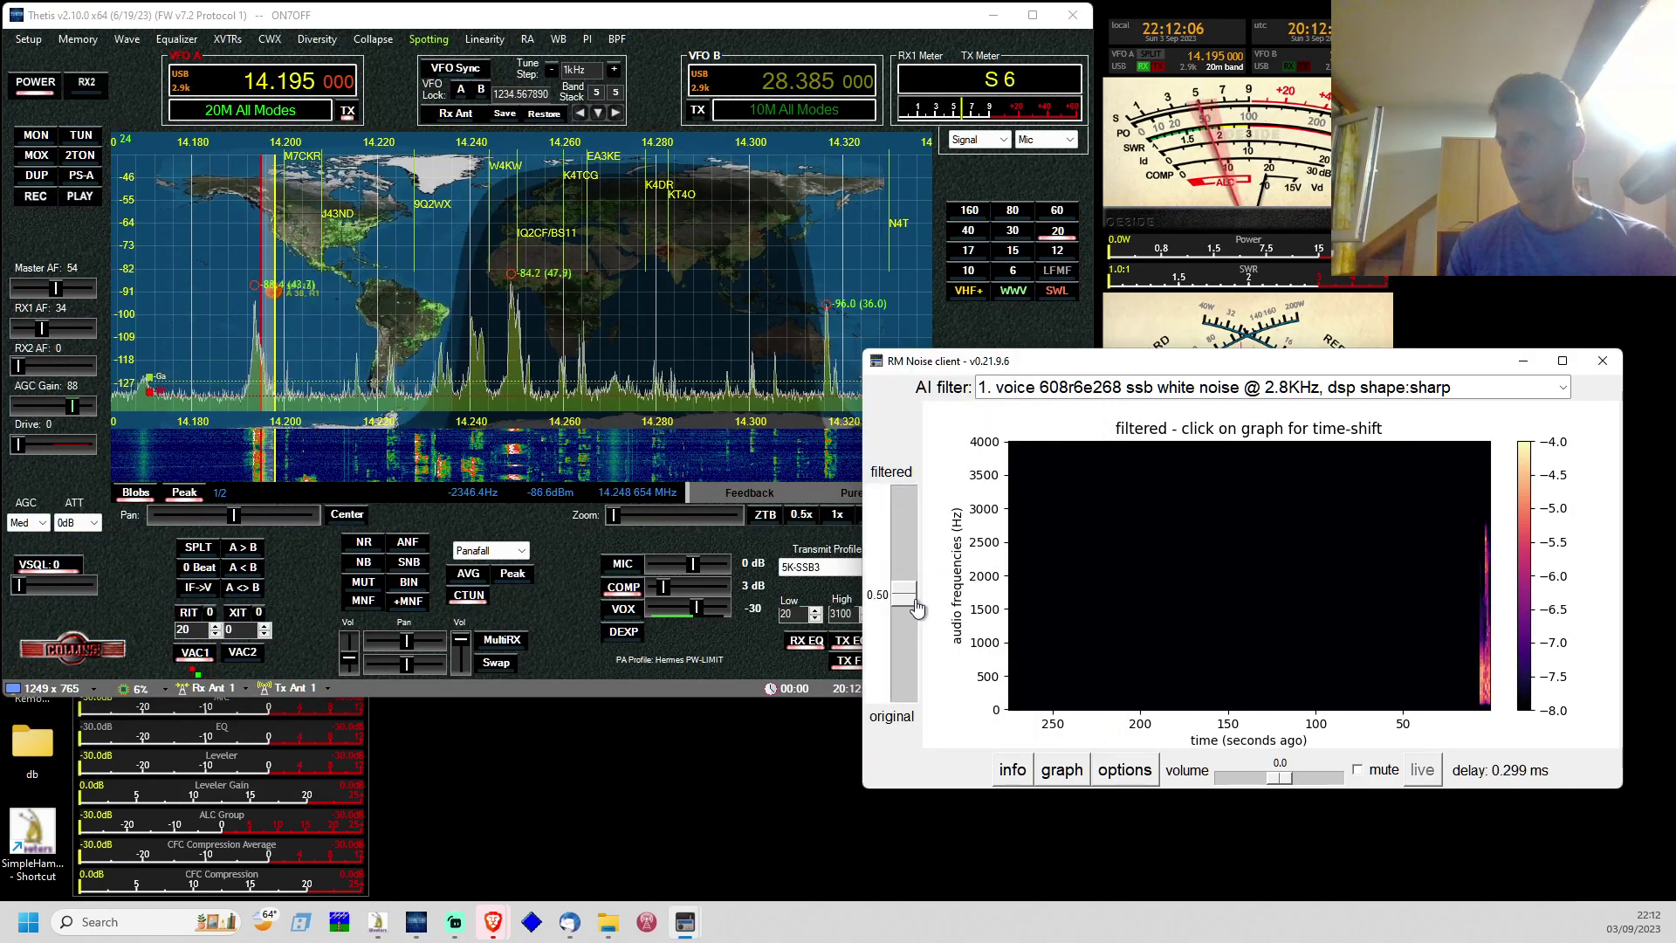
left_click_drag(908, 600, 906, 499)
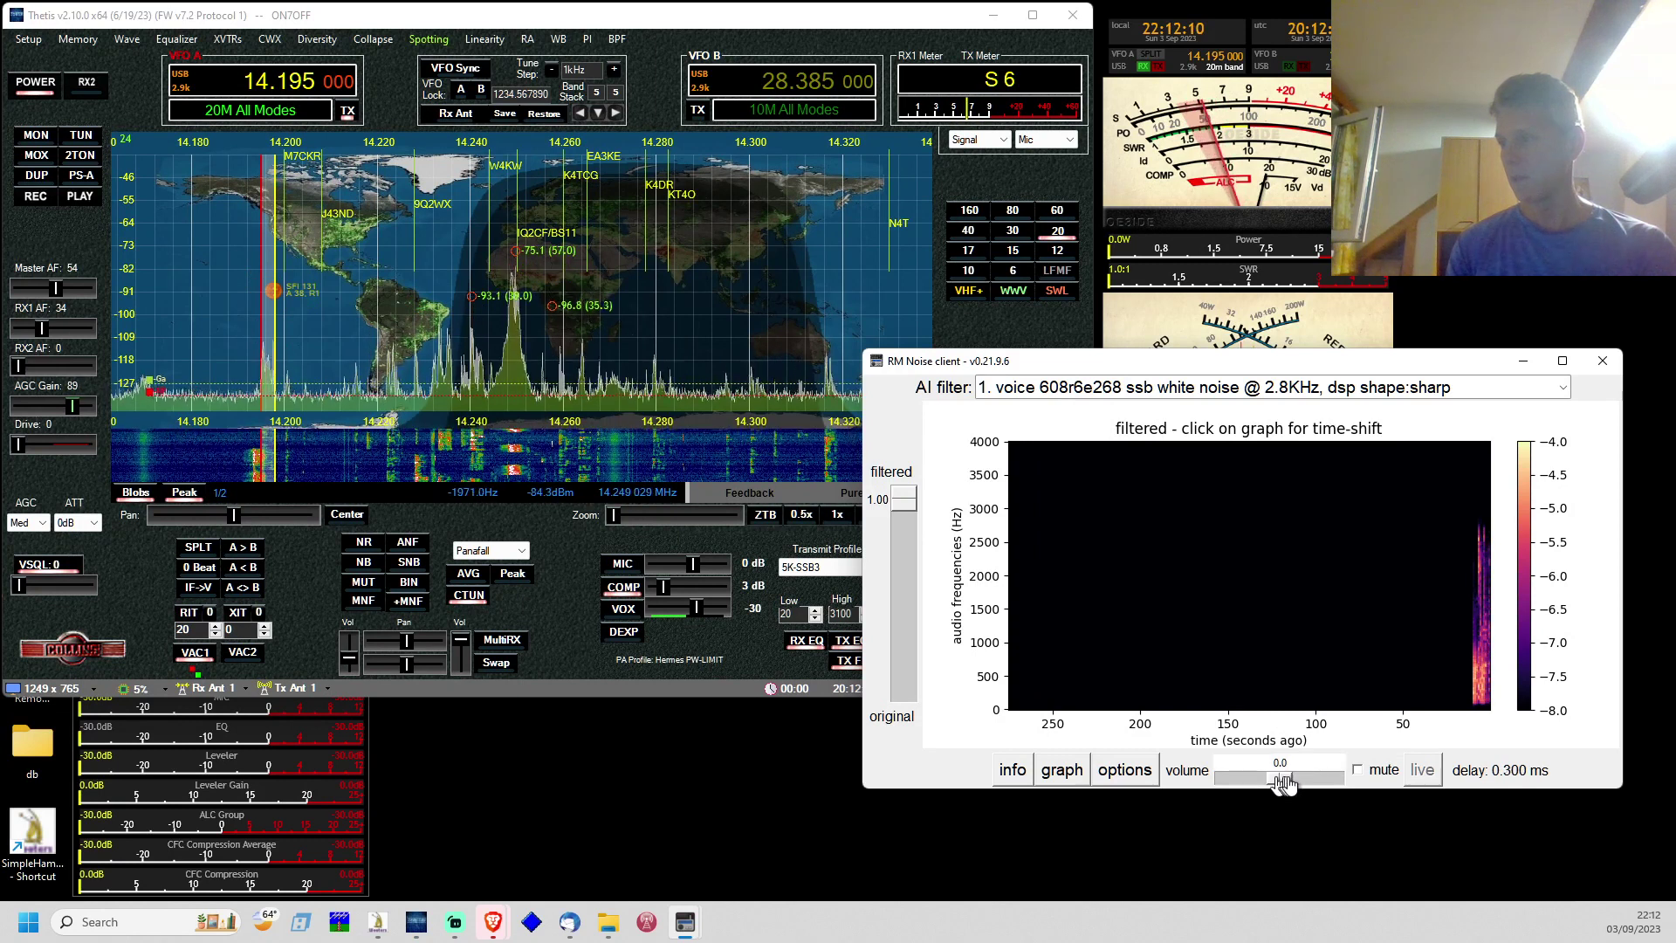
mouse_move(1289, 785)
left_mouse_down()
mouse_move(1316, 783)
mouse_move(1299, 789)
left_mouse_up()
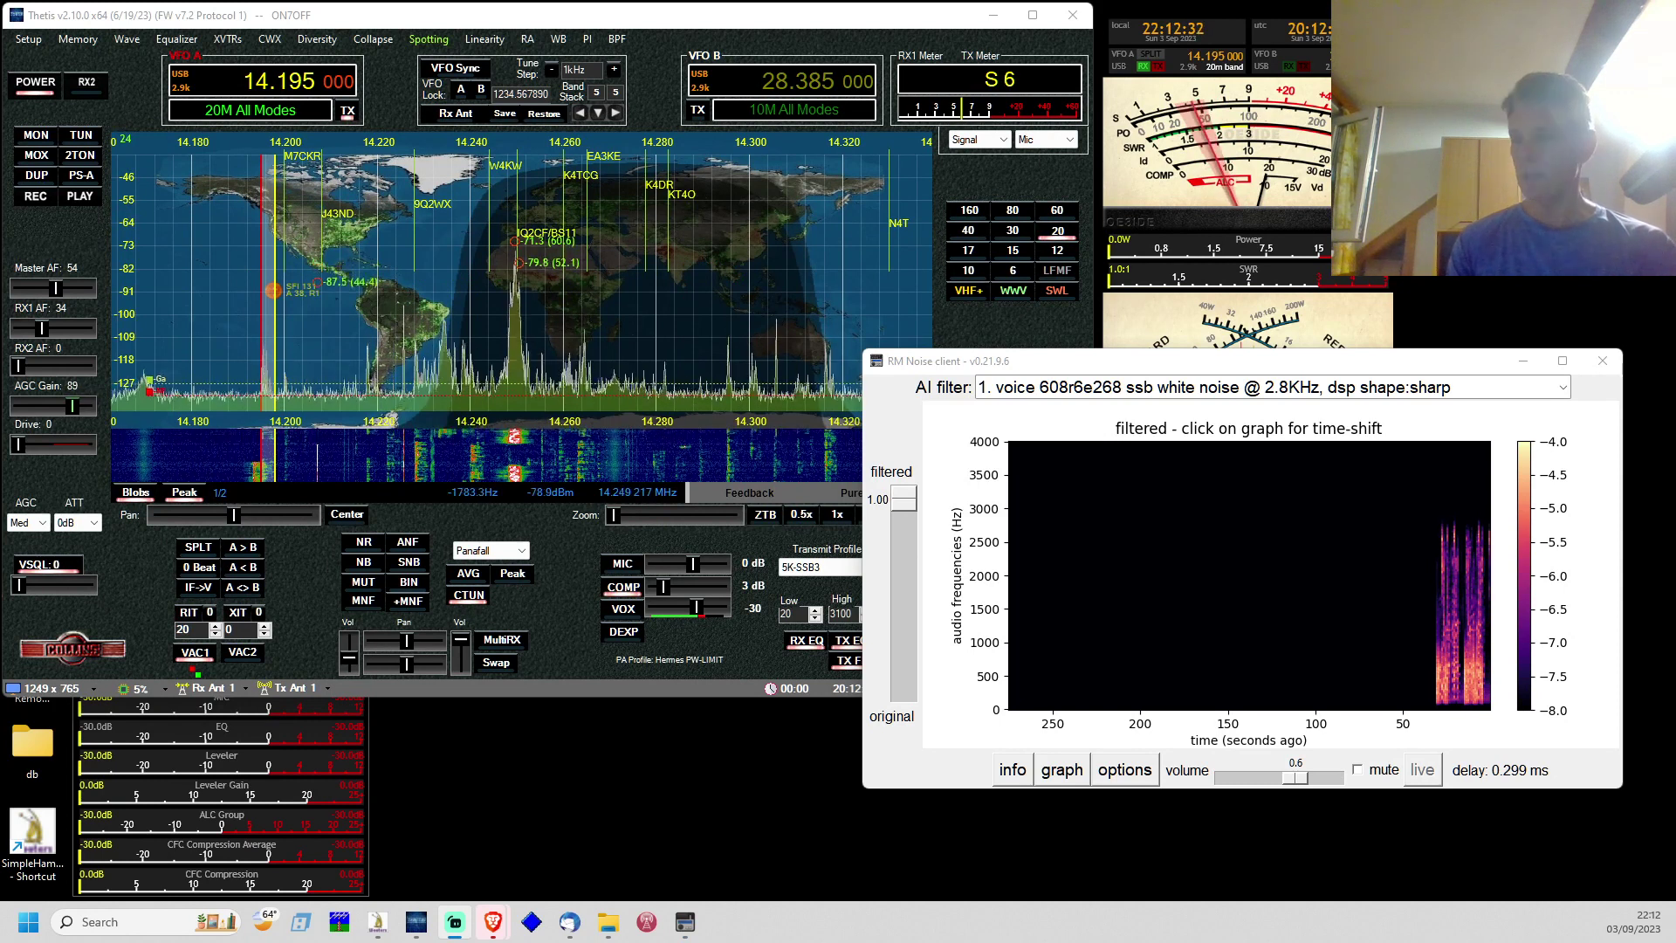
left_click(1358, 770)
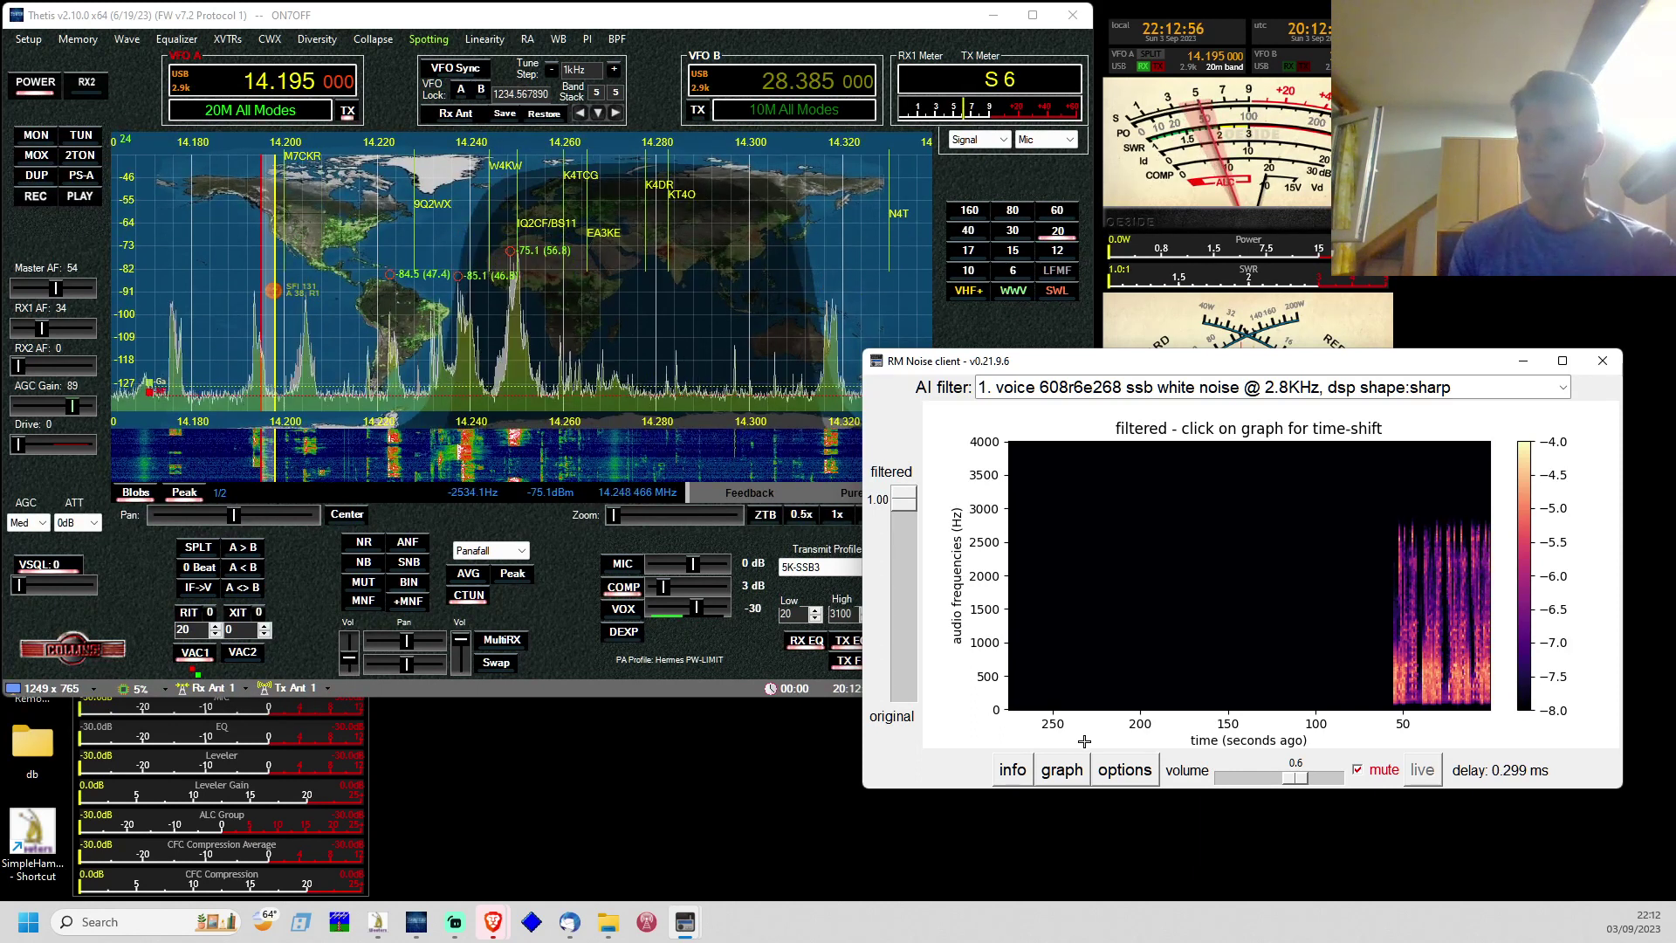
- Unmute the filtered audio and scroll the VFO A frequency up toward 14.200 MHz
left_click(1356, 770)
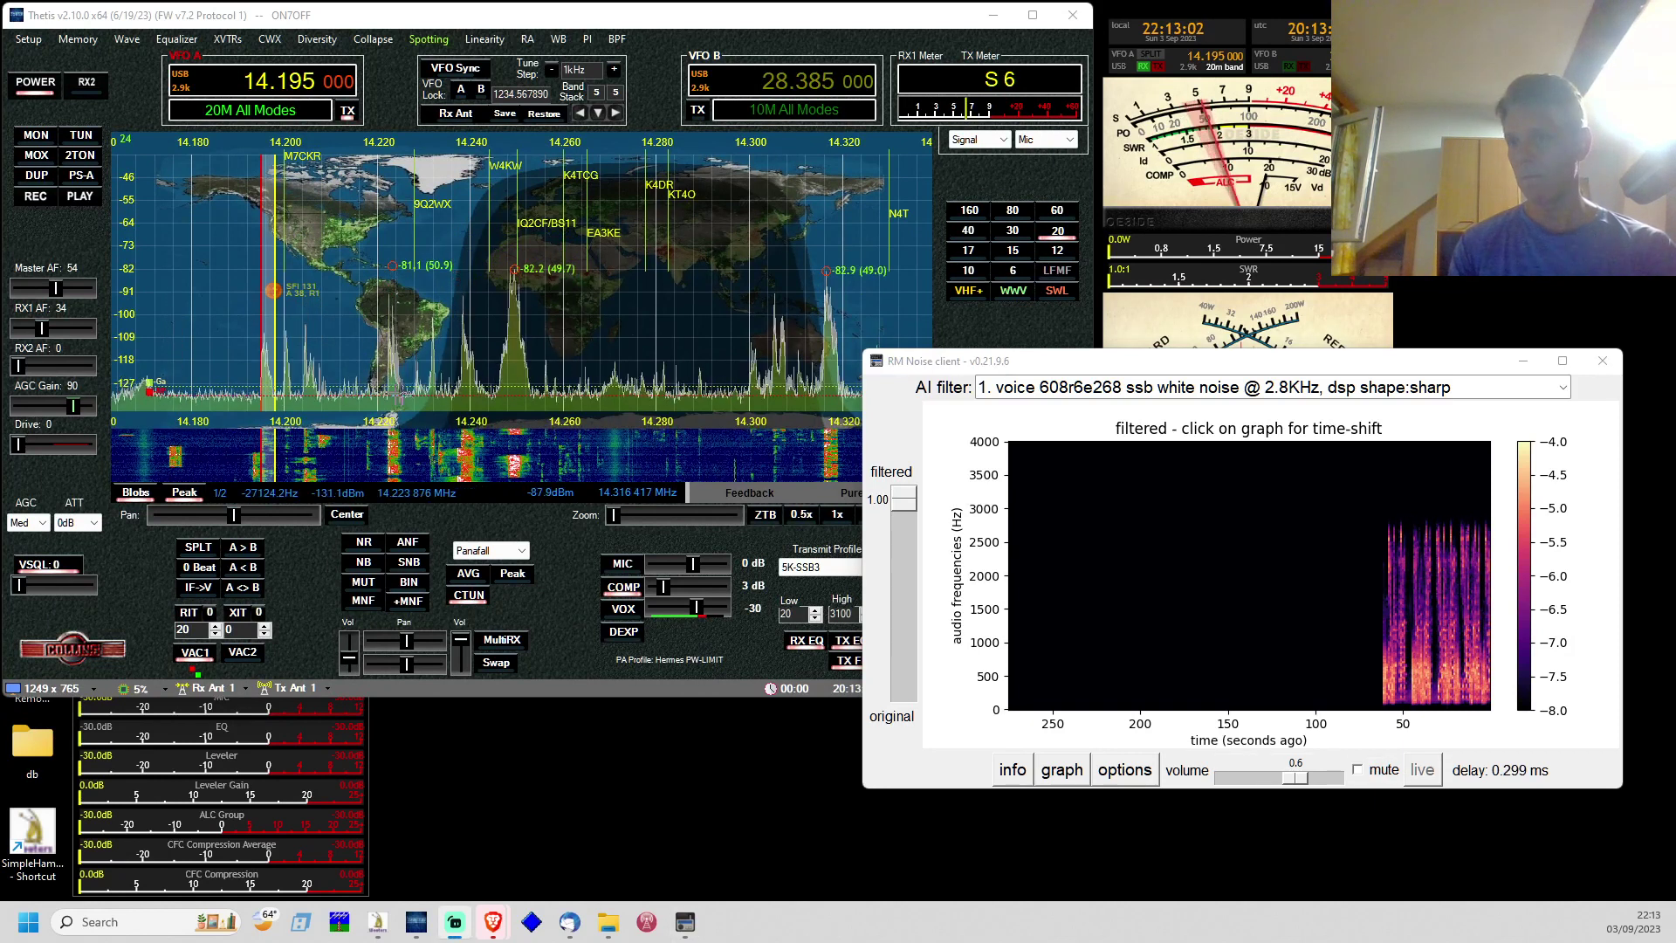
scroll(406, 450, "up", 5)
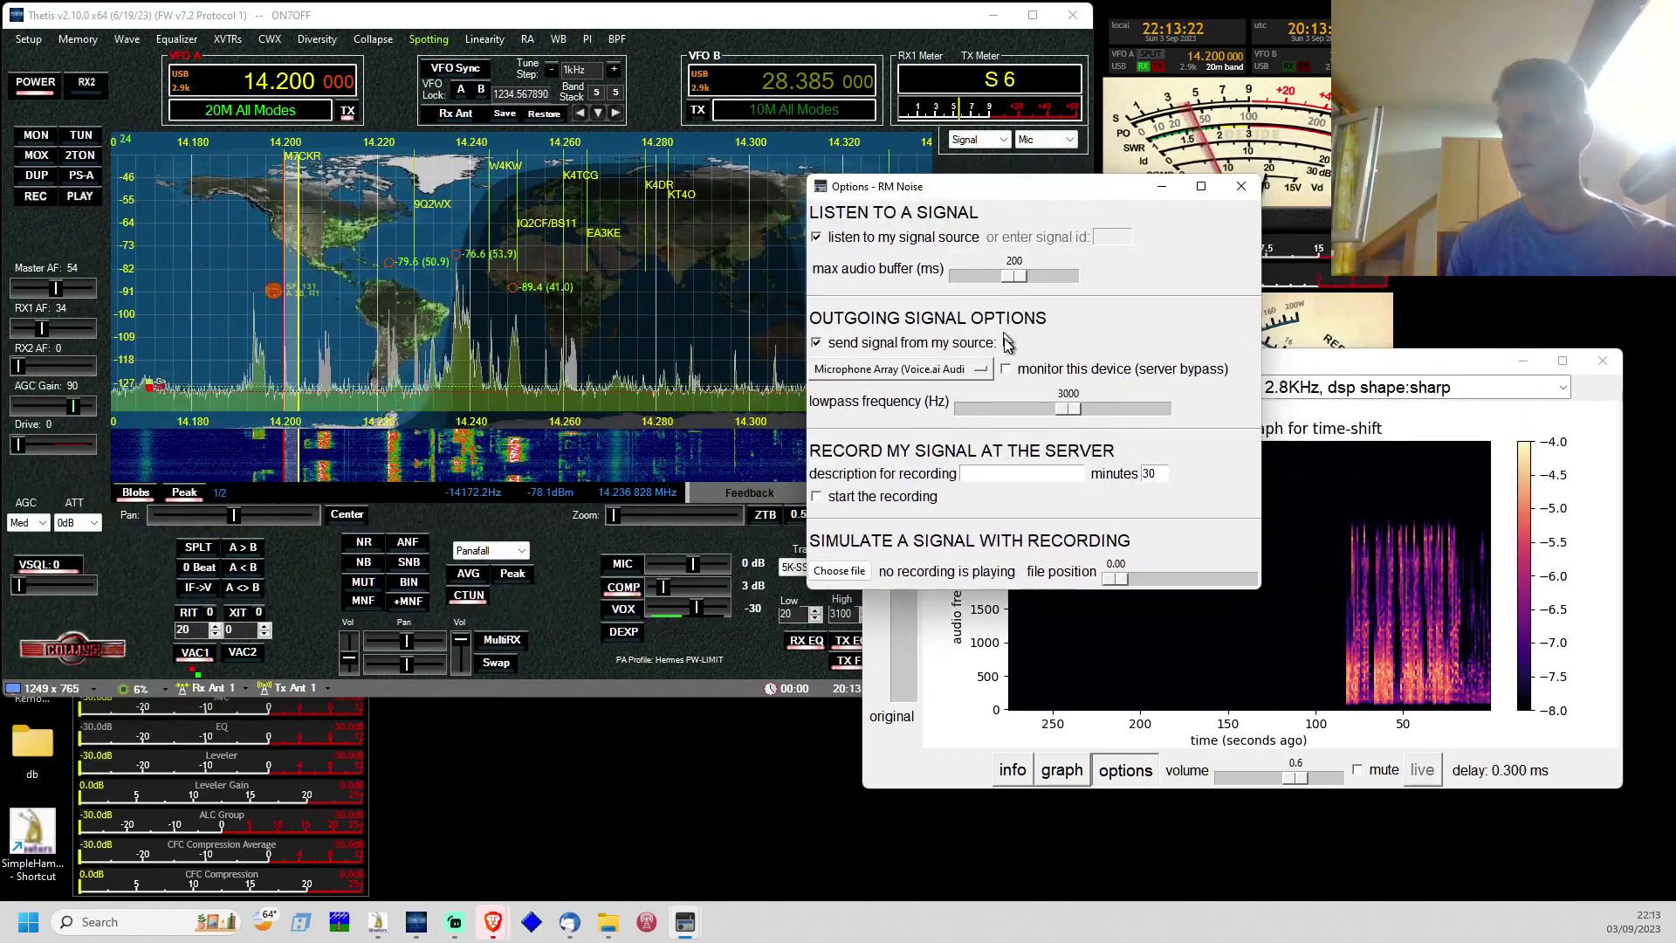
left_click(1006, 369)
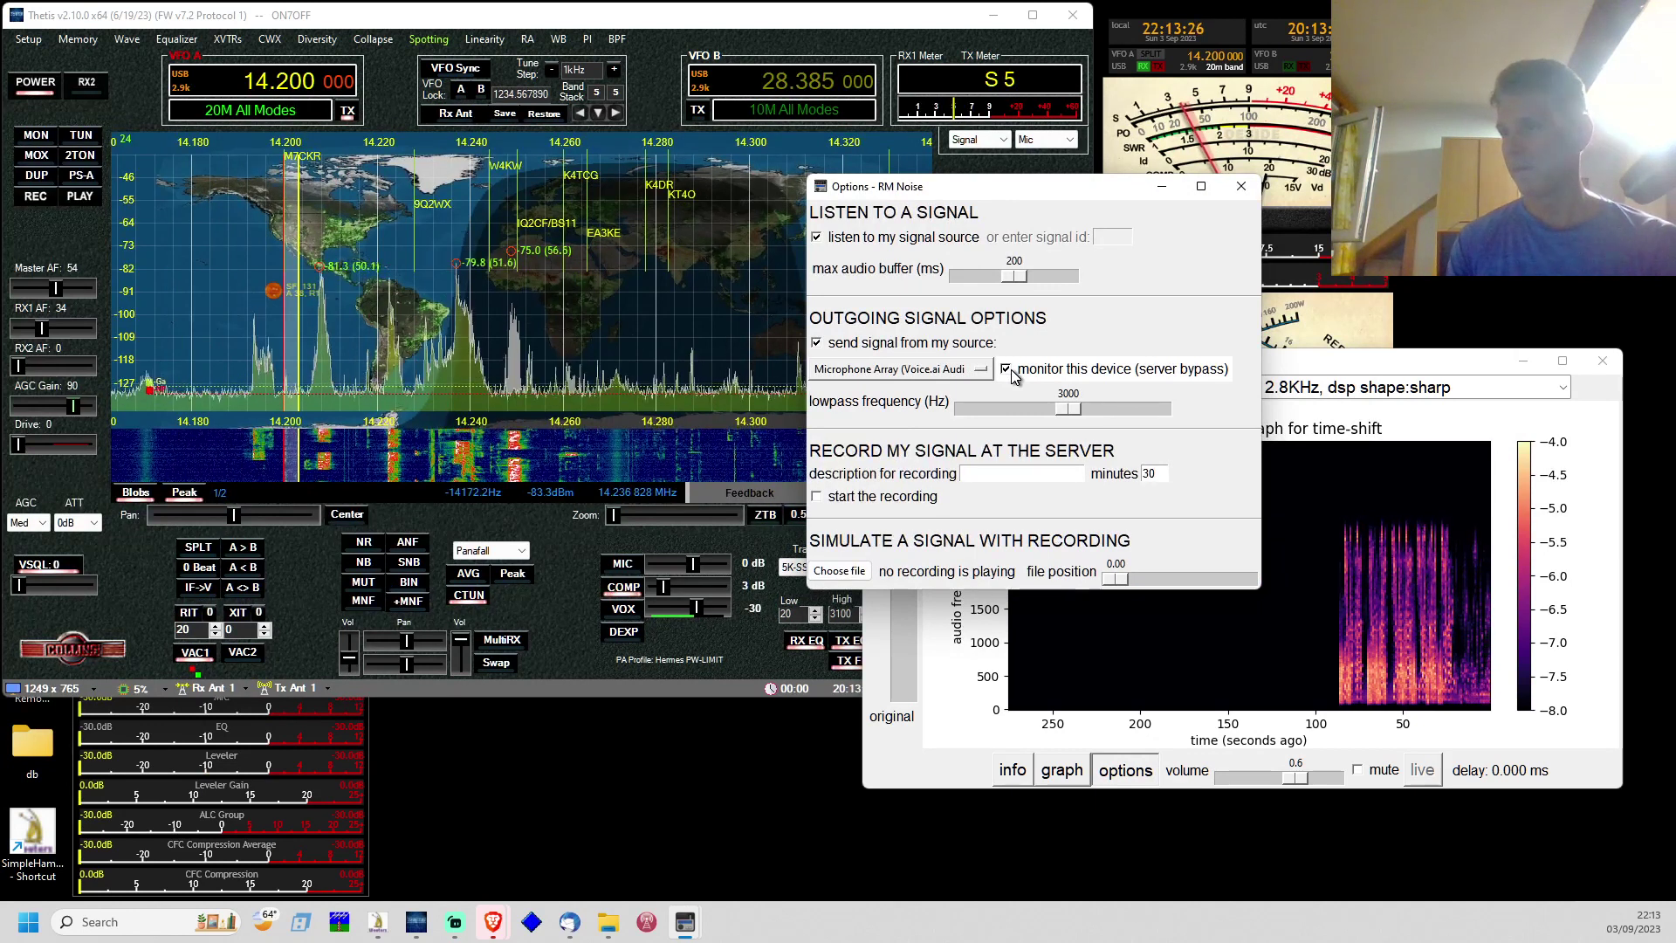
left_click(1008, 373)
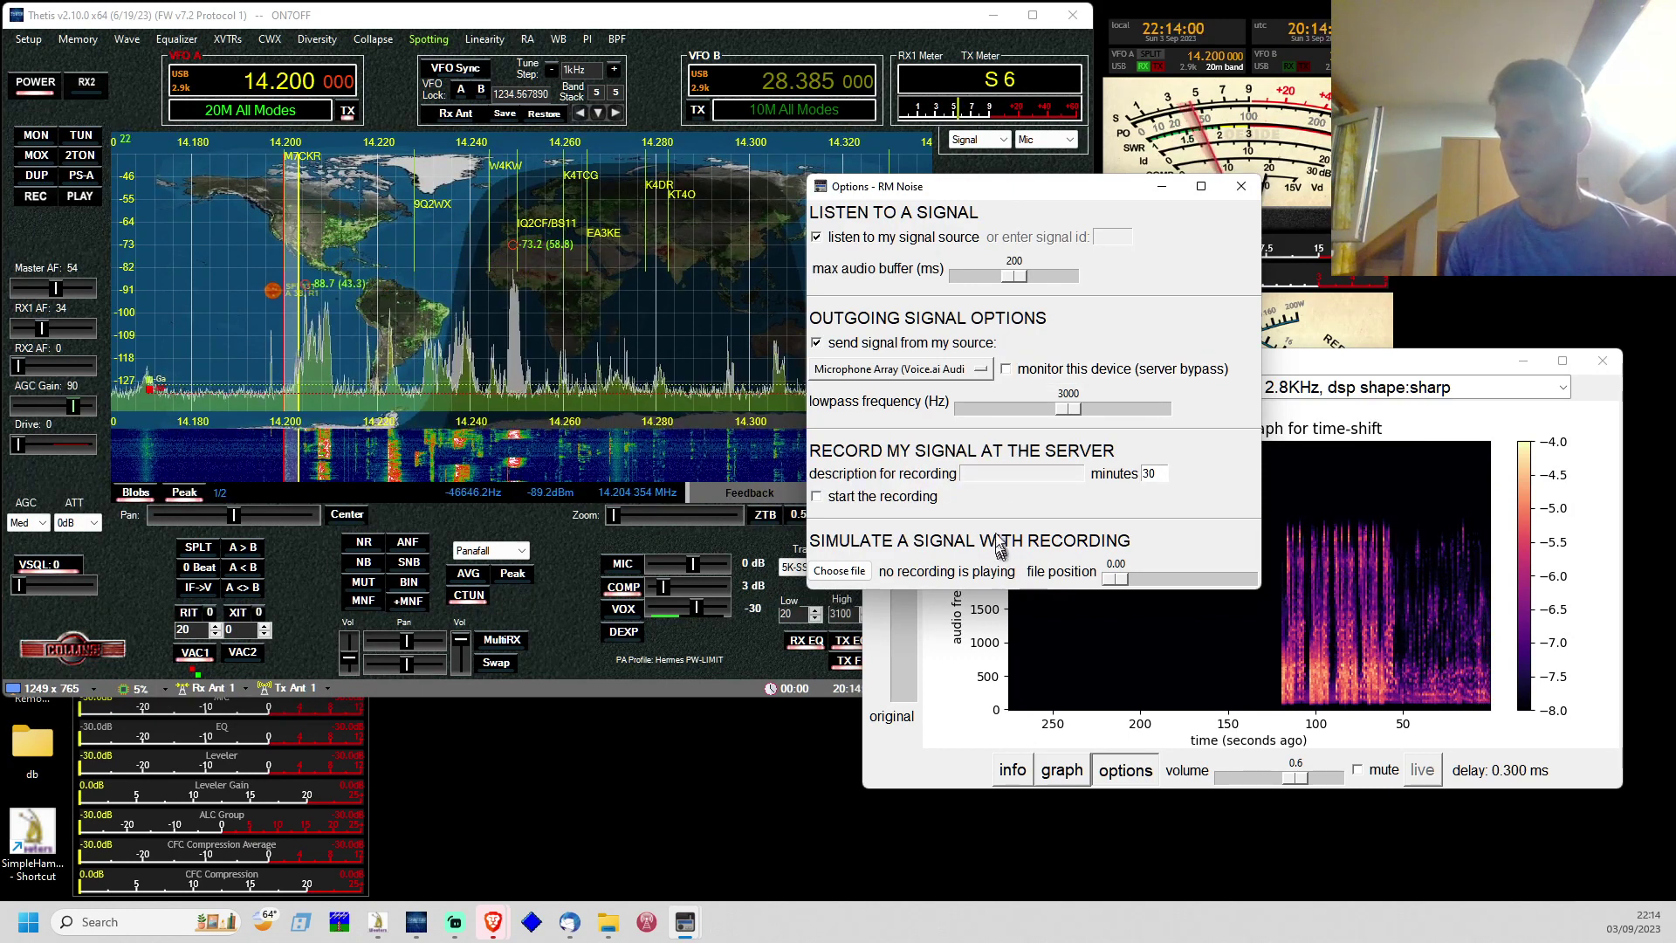
left_click(1007, 370)
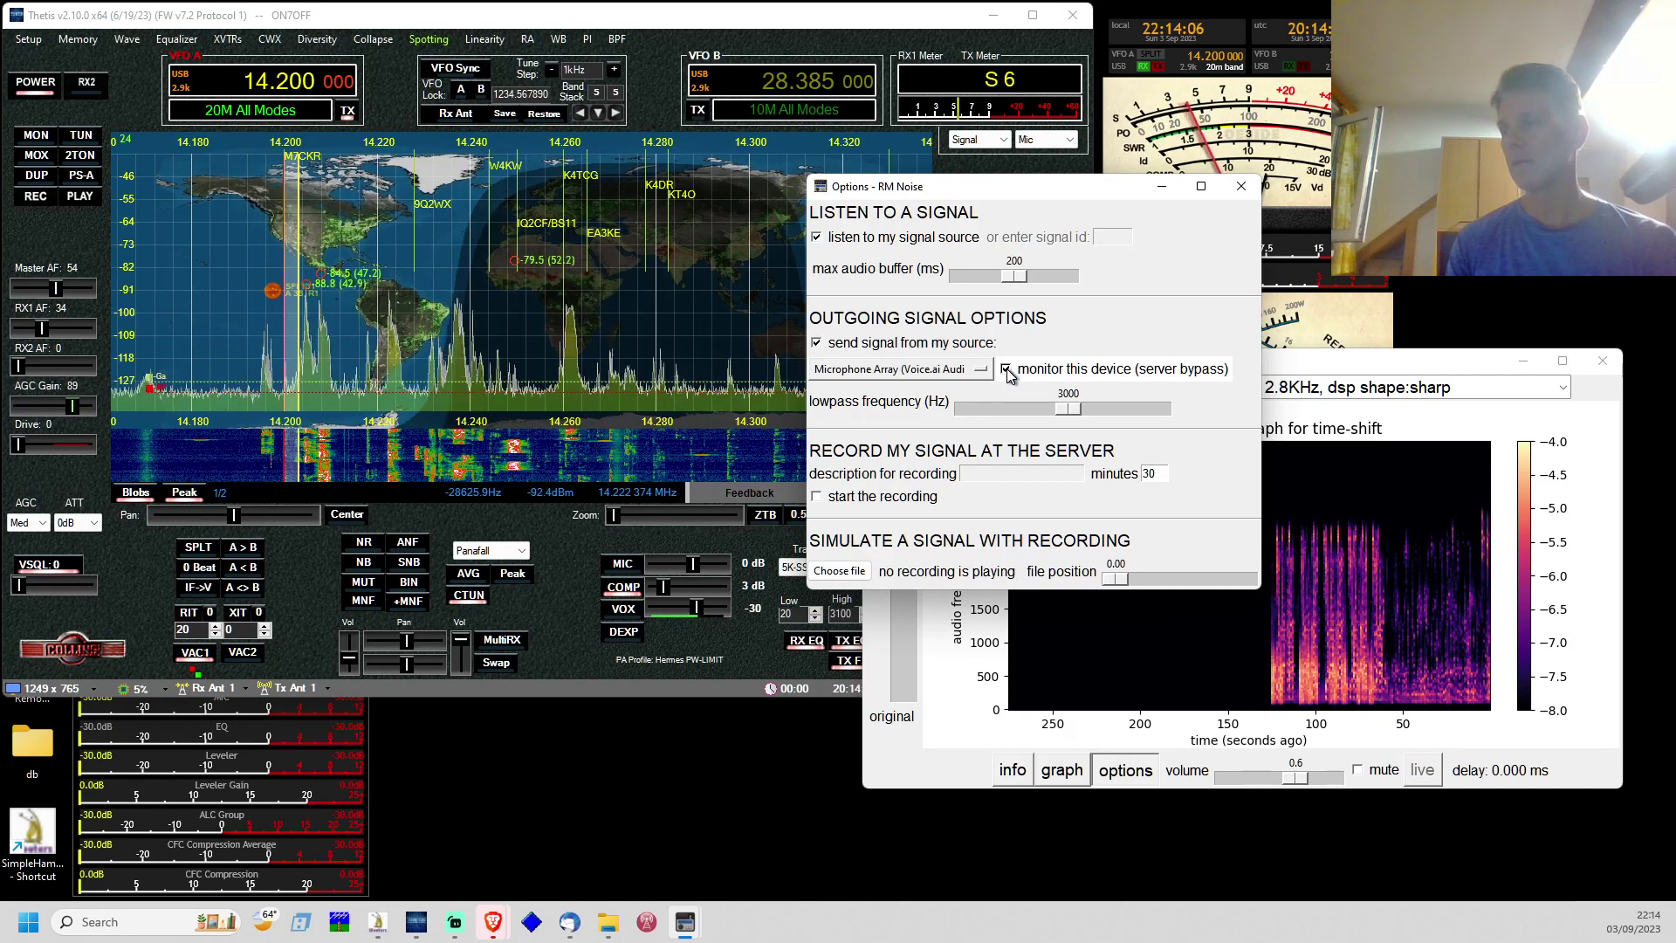
left_click(1007, 370)
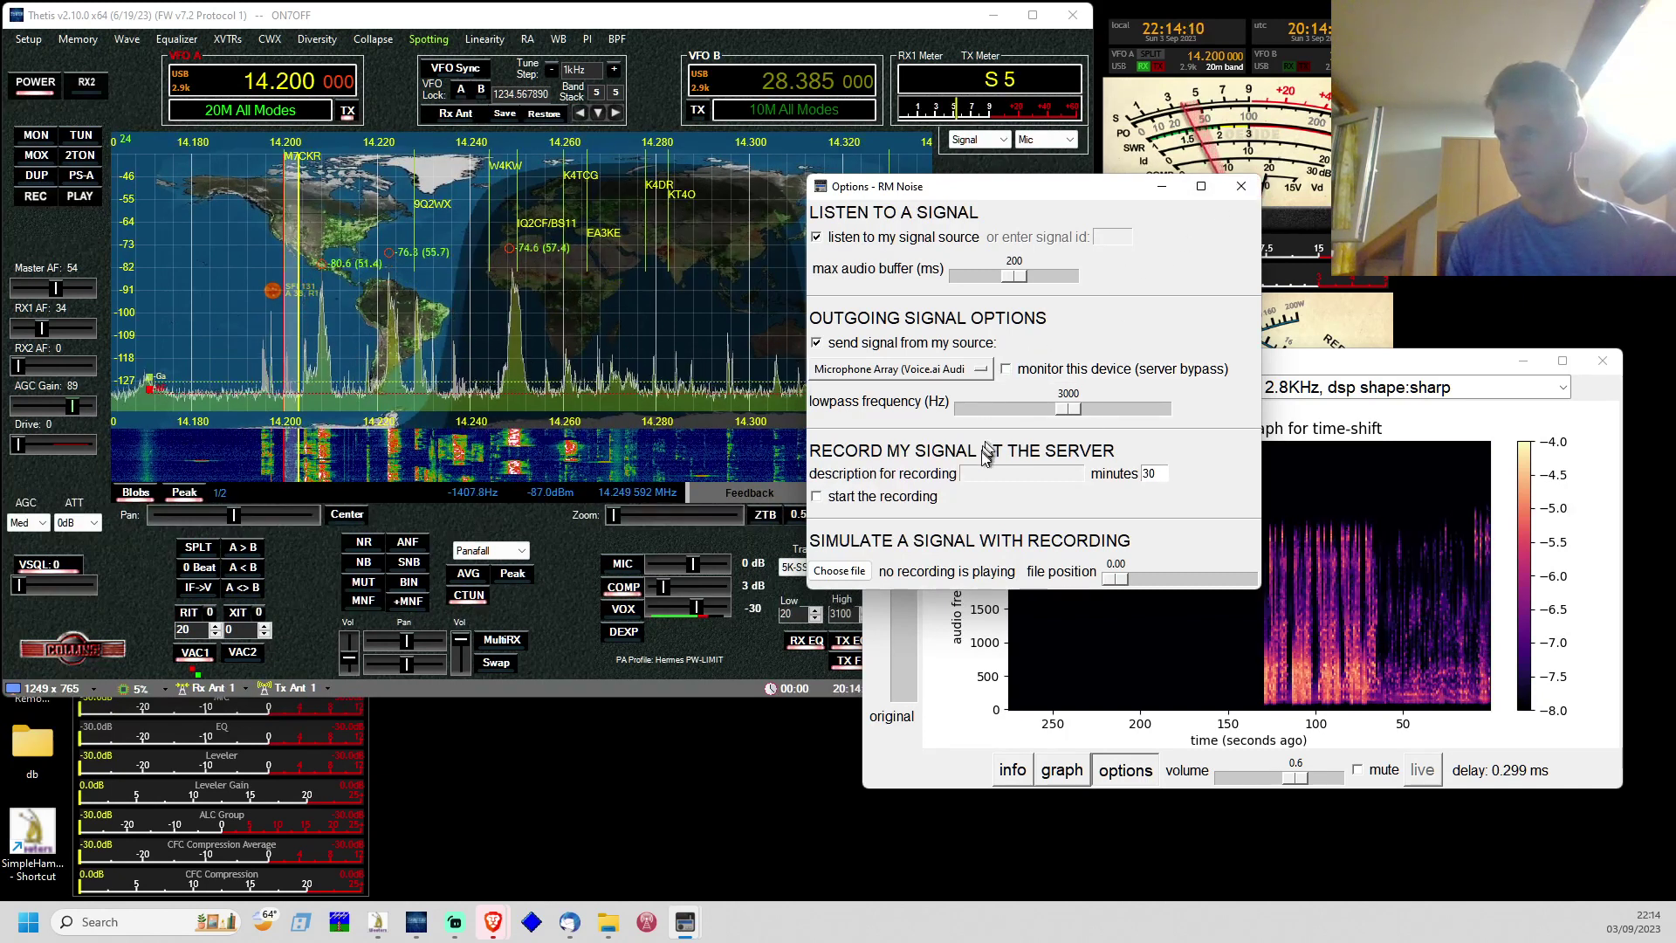
left_click(1007, 373)
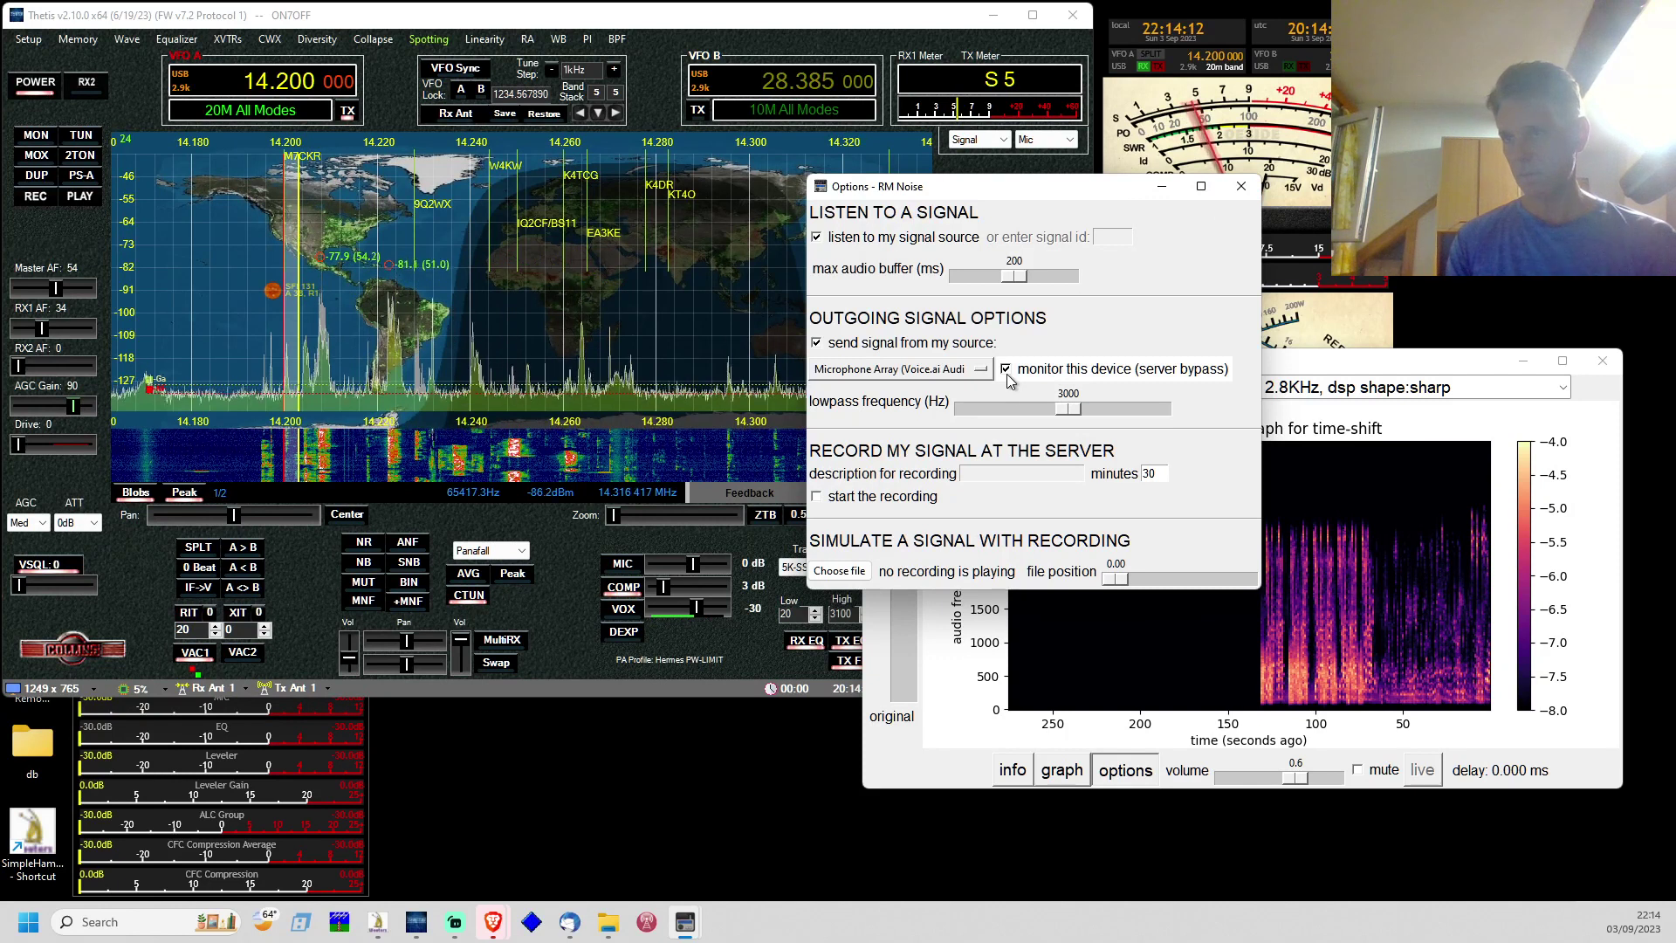
left_click(1008, 374)
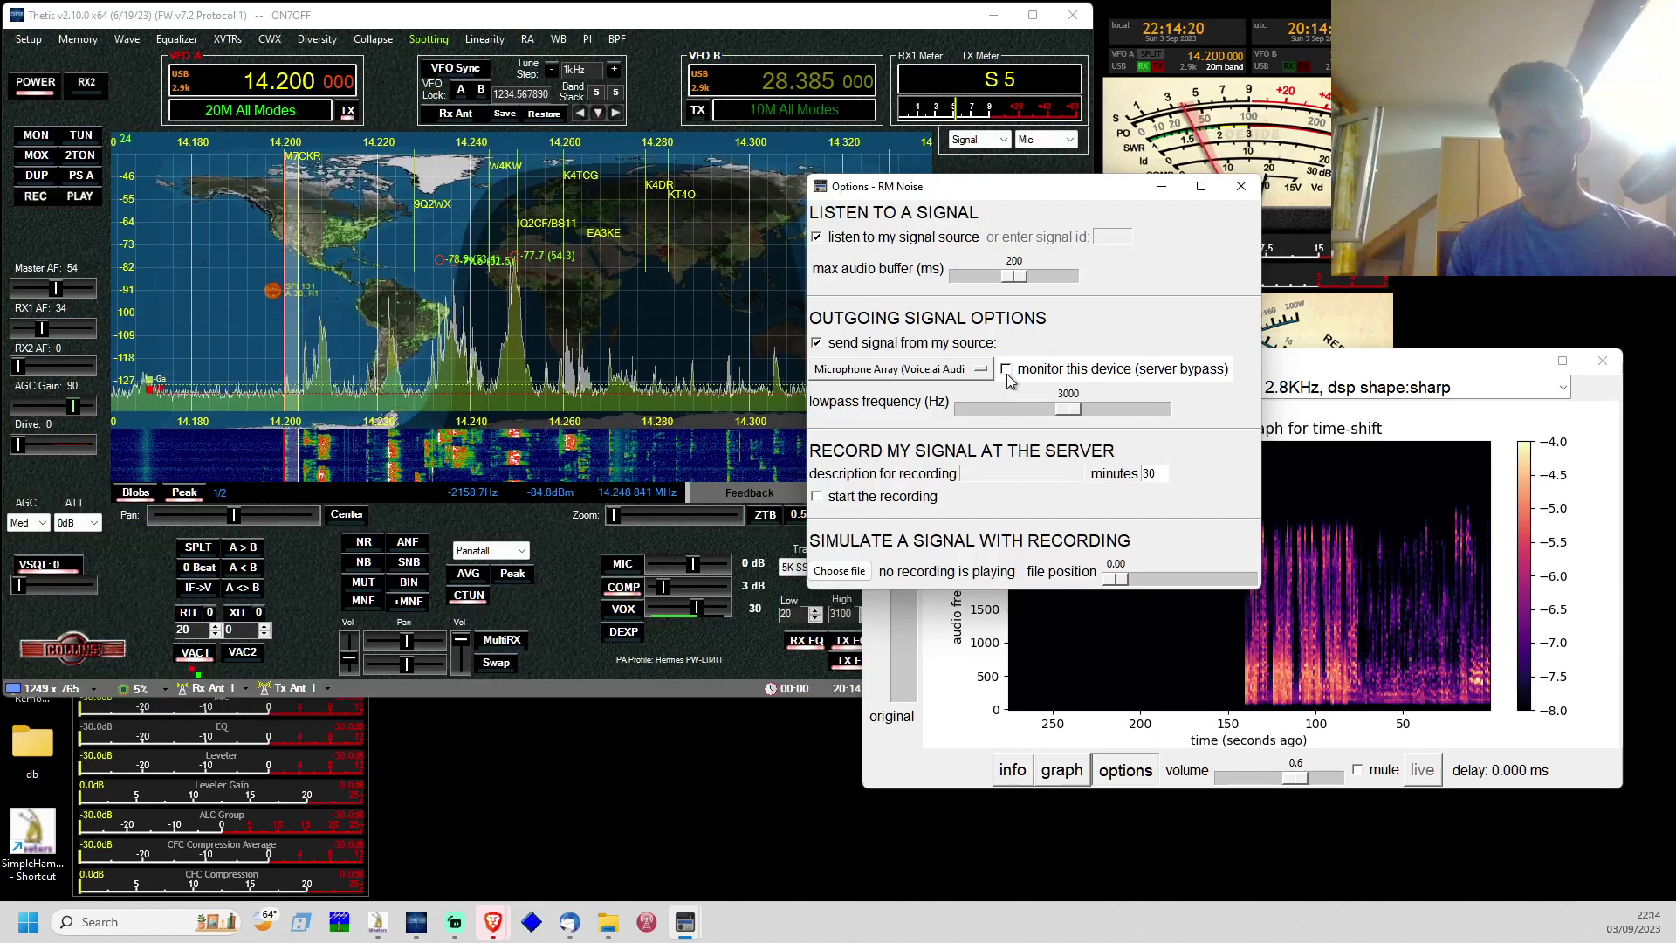
left_click(1007, 374)
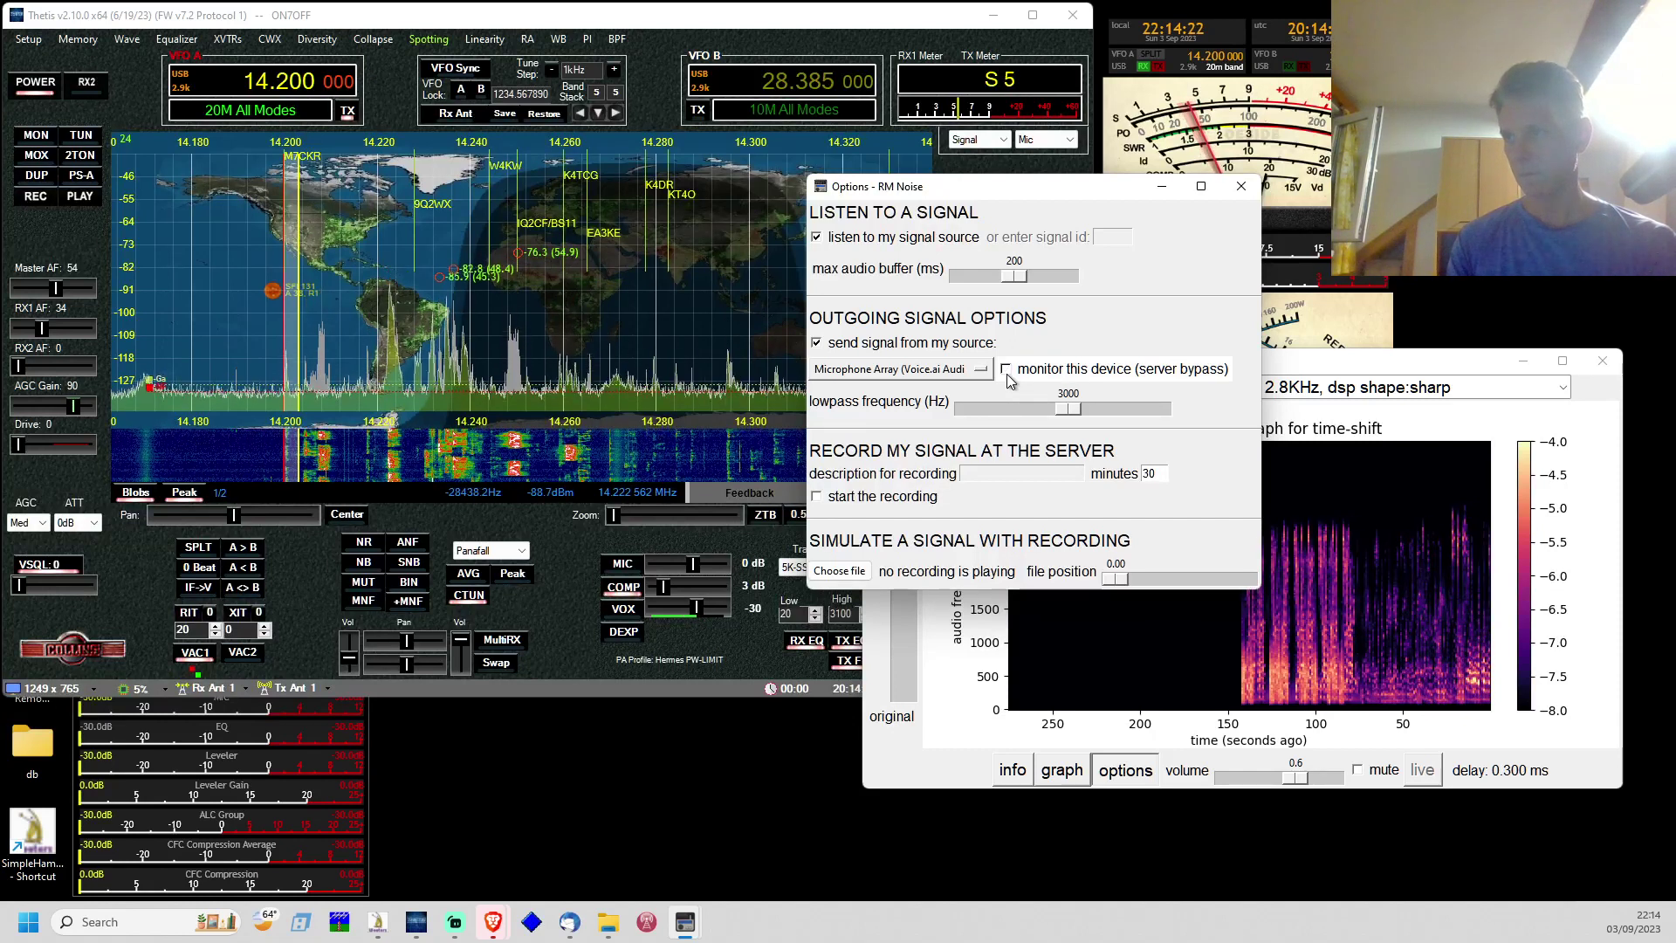
left_click(1007, 373)
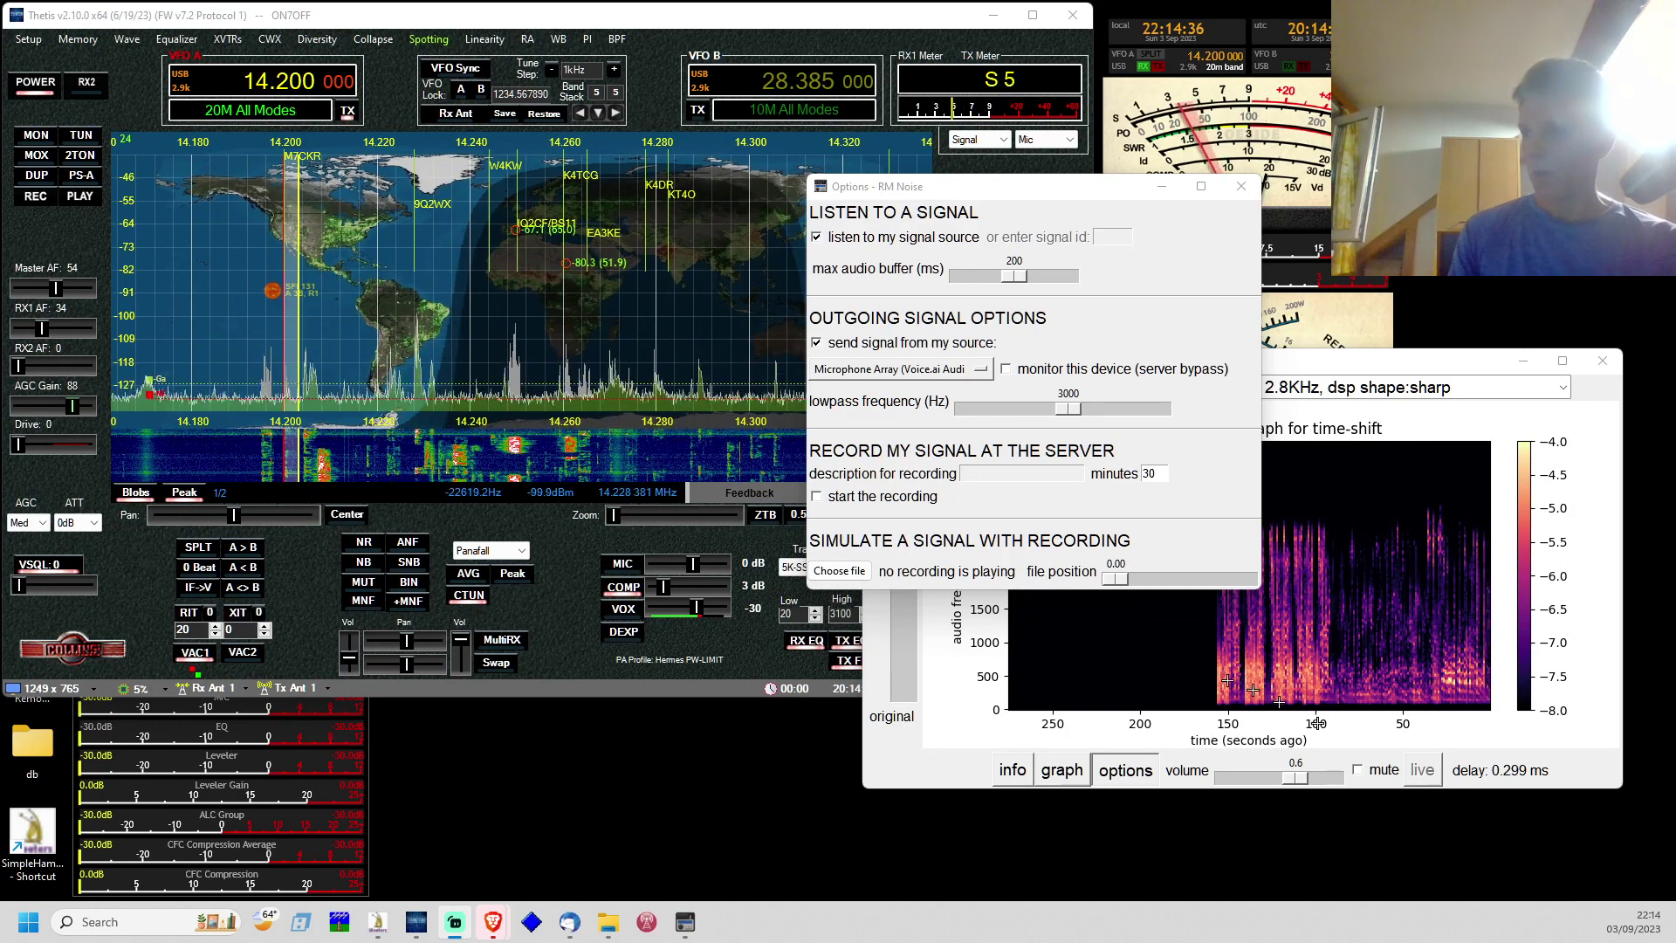
- Mute the Thetis receiver's own audio output with the MUT button
left_click(312, 604)
left_click(363, 584)
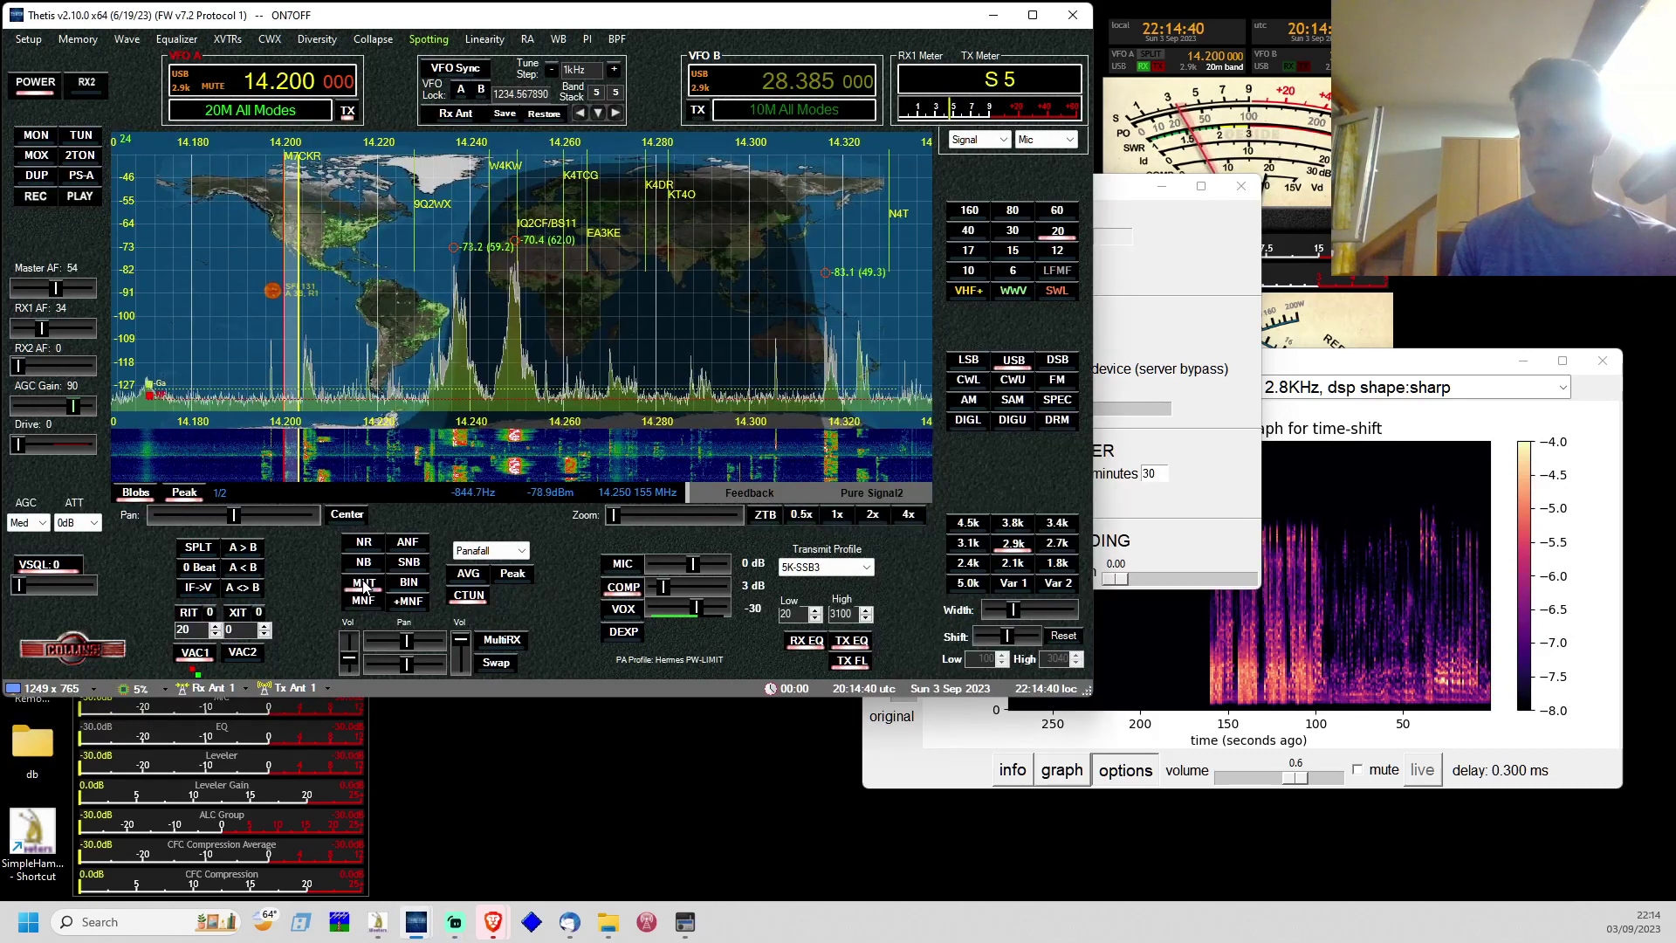
left_click(1182, 218)
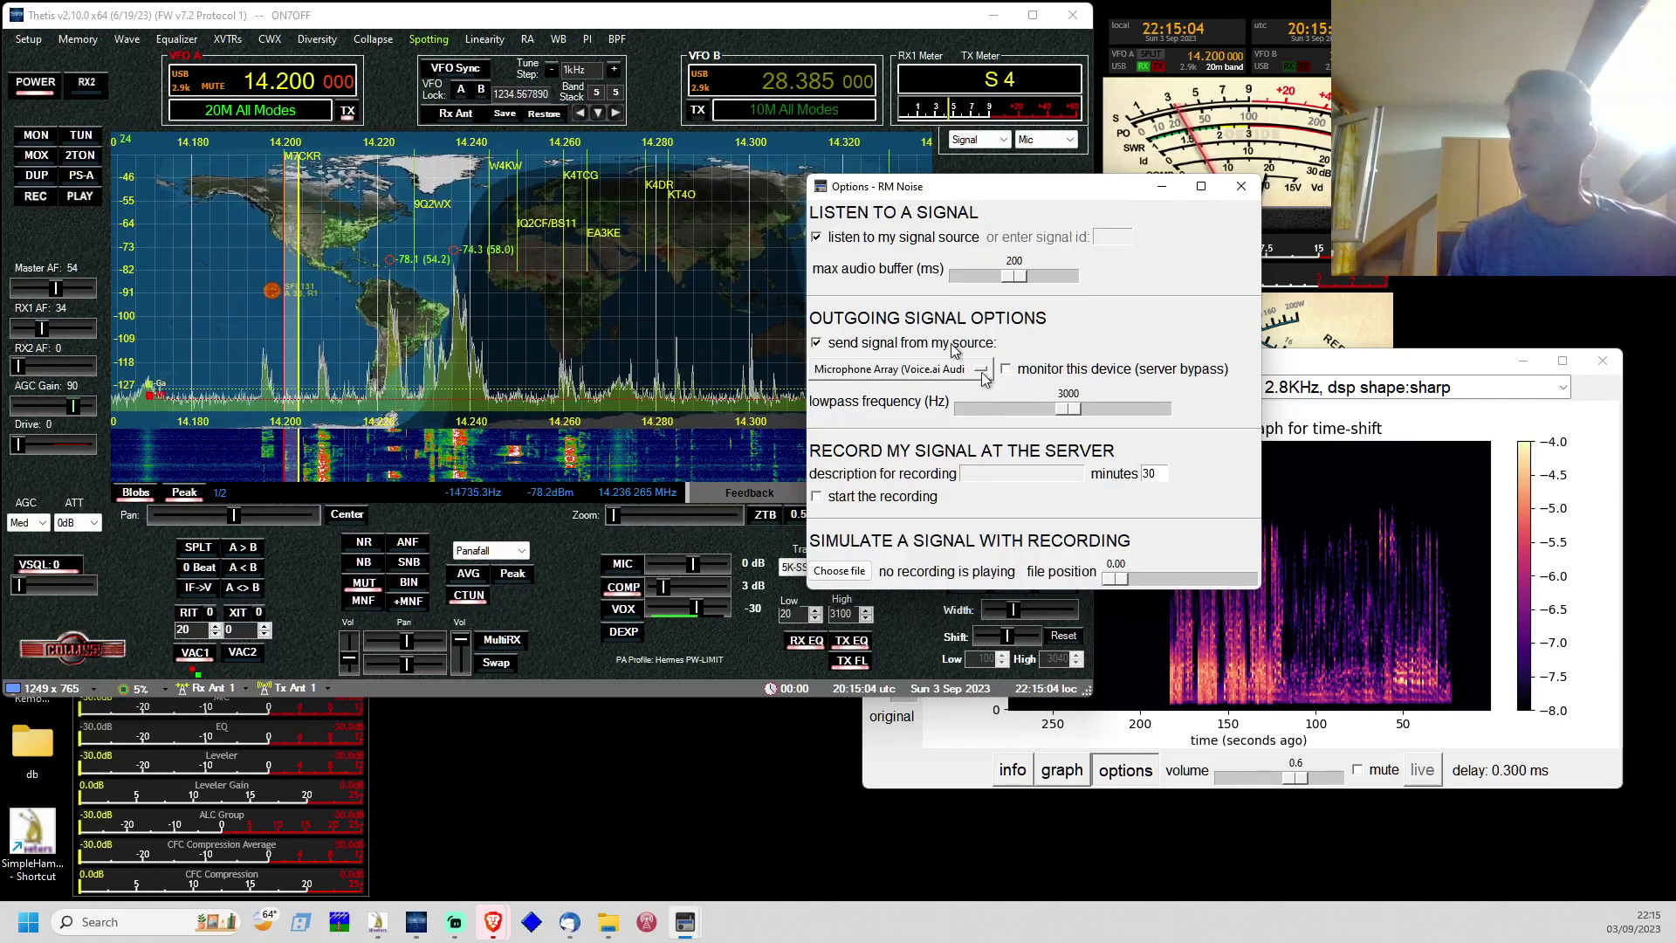
- Drag the Options - RM Noise window down and to the right in two moves
left_click_drag(943, 187, 990, 200)
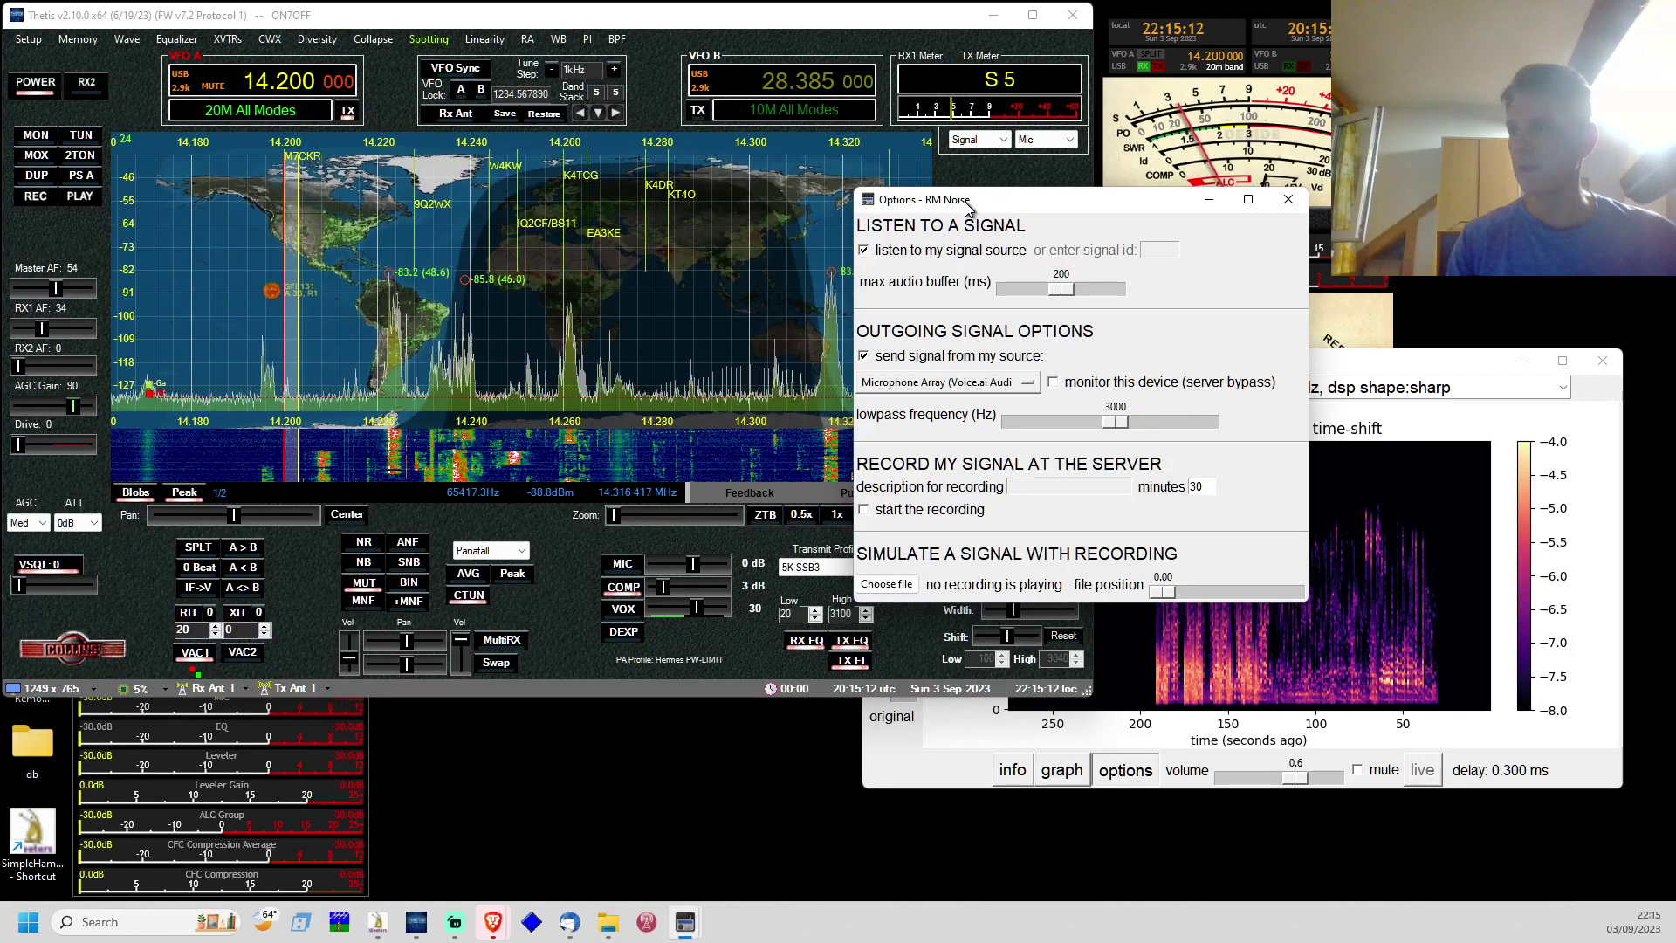
left_click_drag(966, 204, 1081, 247)
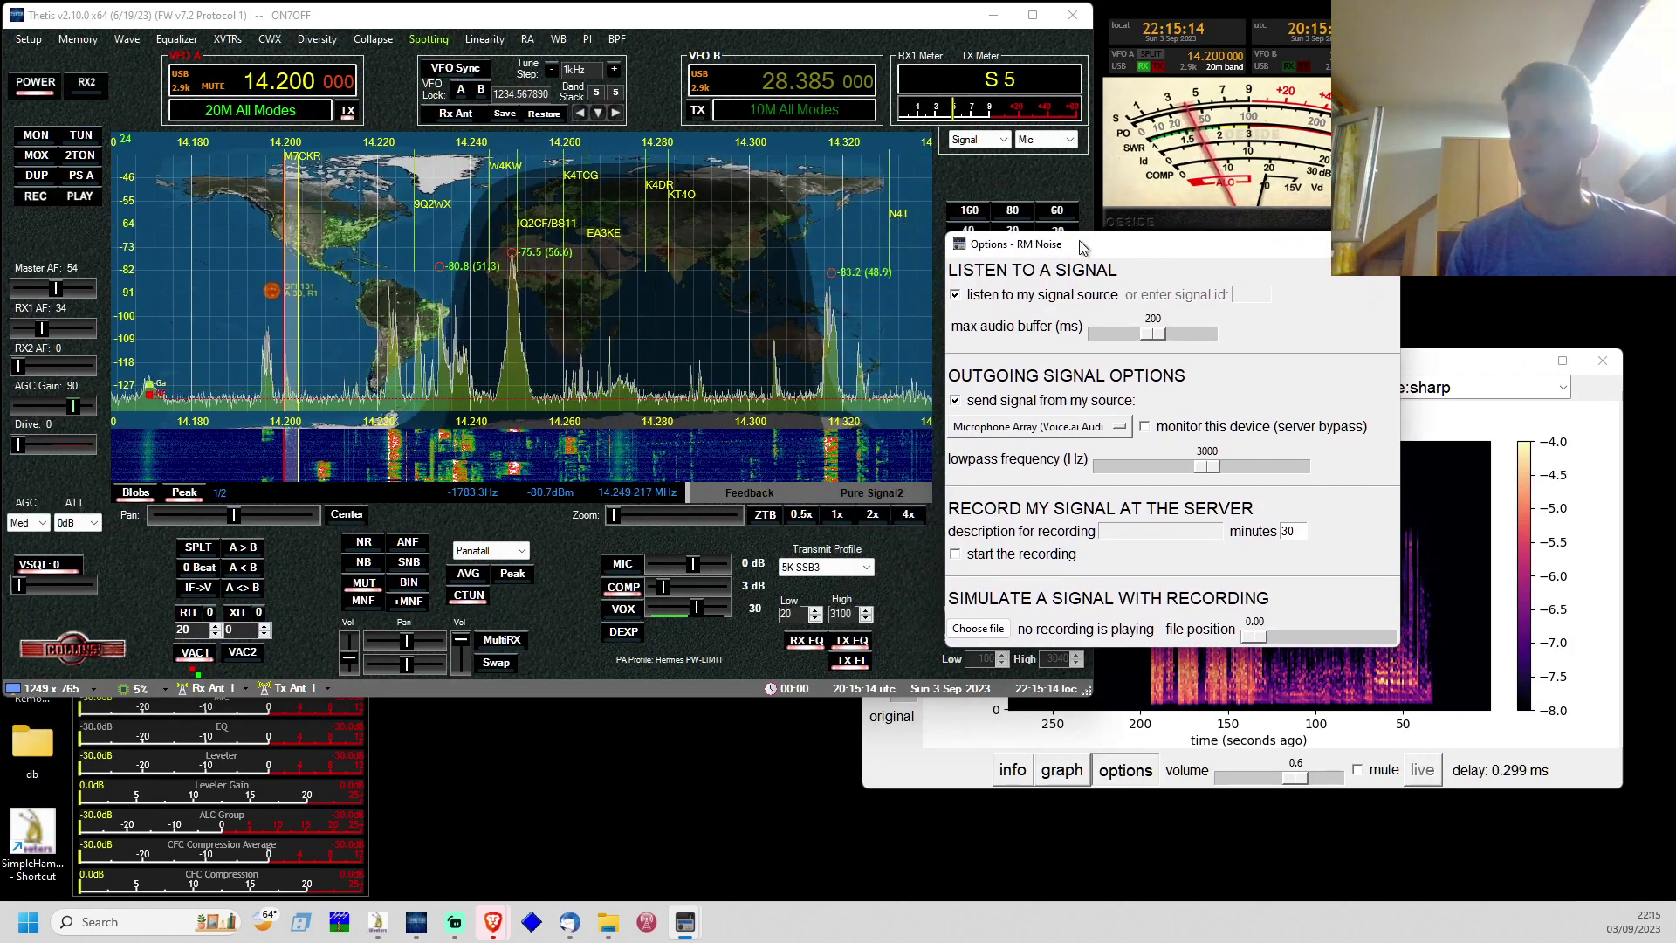